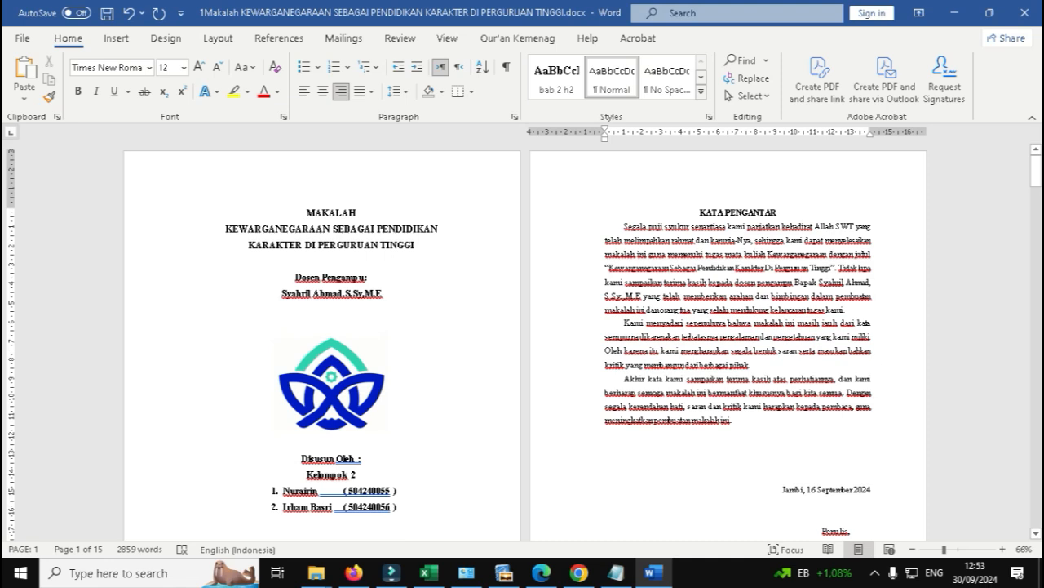
{"action": "left_click", "coordinate": [682, 350]}
{"action": "left_click_drag", "start_coordinate": [397, 491], "coordinate": [334, 507]}
{"action": "key", "text": "Delete"}
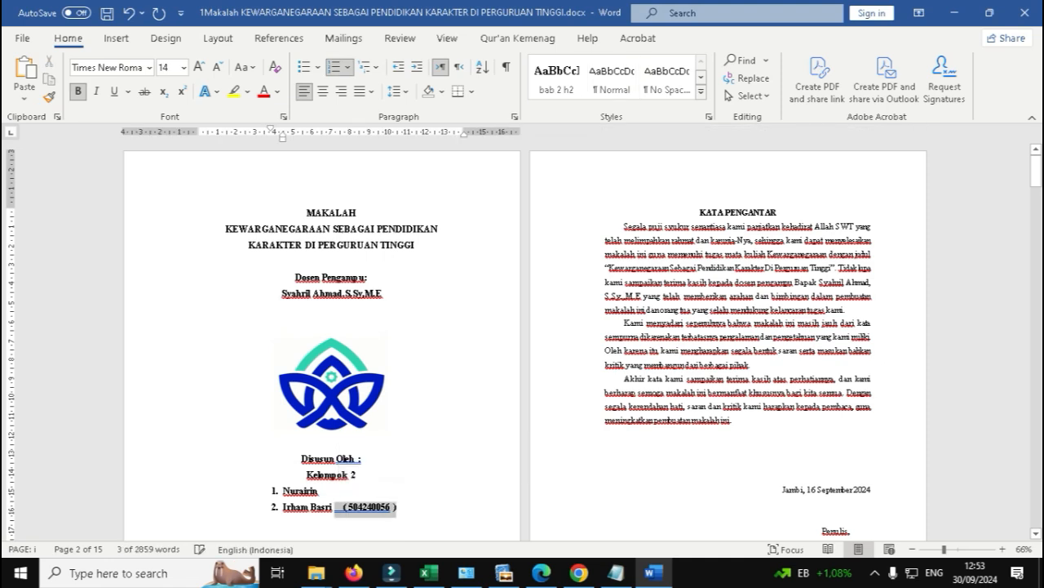
{"action": "key", "text": "Delete"}
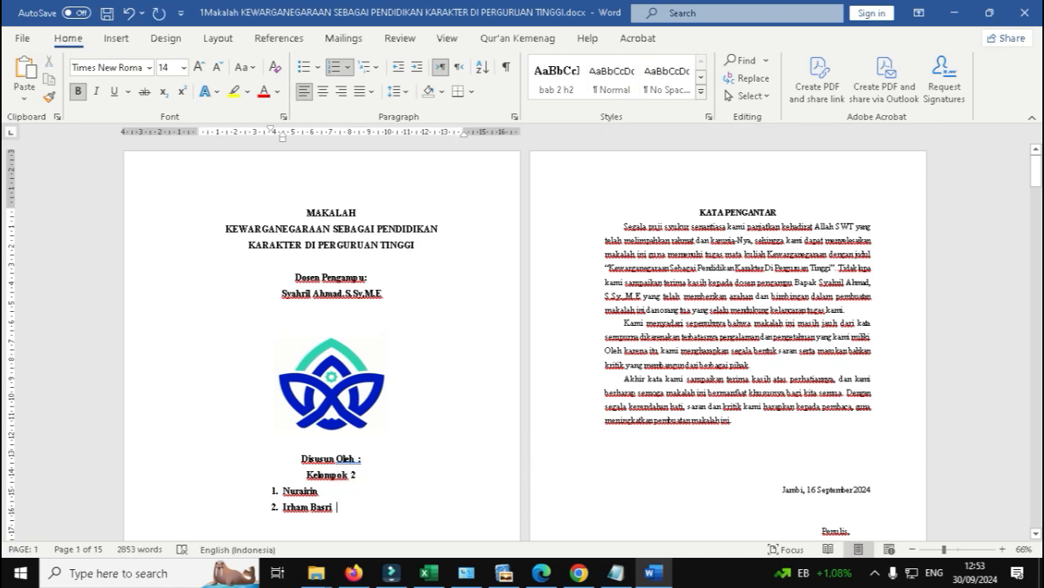
{"action": "key", "text": "ctrl+z"}
{"action": "key", "text": "ctrl+z"}
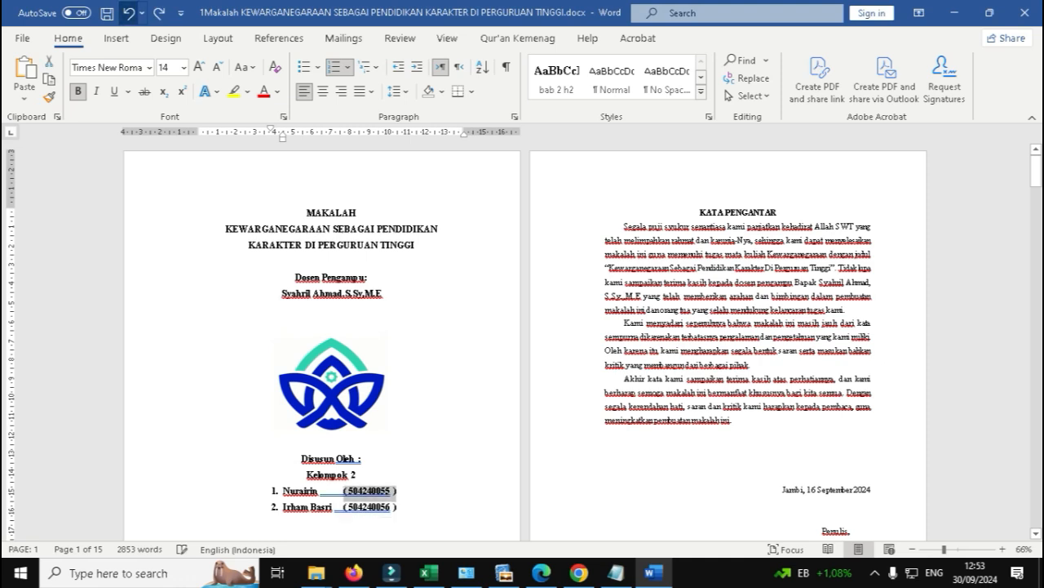
{"action": "left_click", "coordinate": [332, 310]}
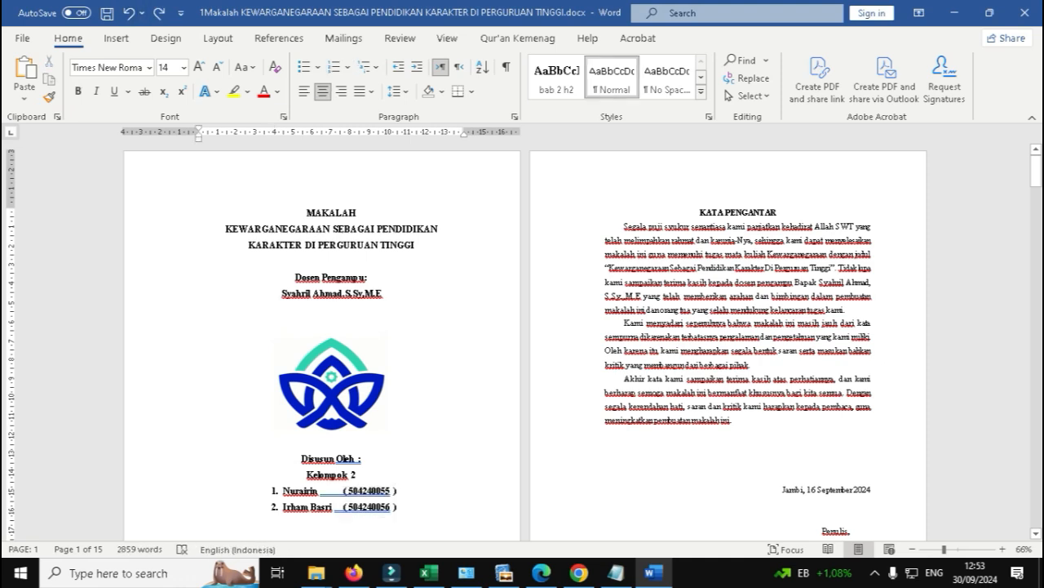
Select the entire document and set its paper size to A4 210 x 297 mm.
{"action": "left_click", "coordinate": [307, 213]}
{"action": "scroll", "coordinate": [307, 213], "scroll_direction": "up", "scroll_amount": 5}
{"action": "left_click", "coordinate": [576, 243]}
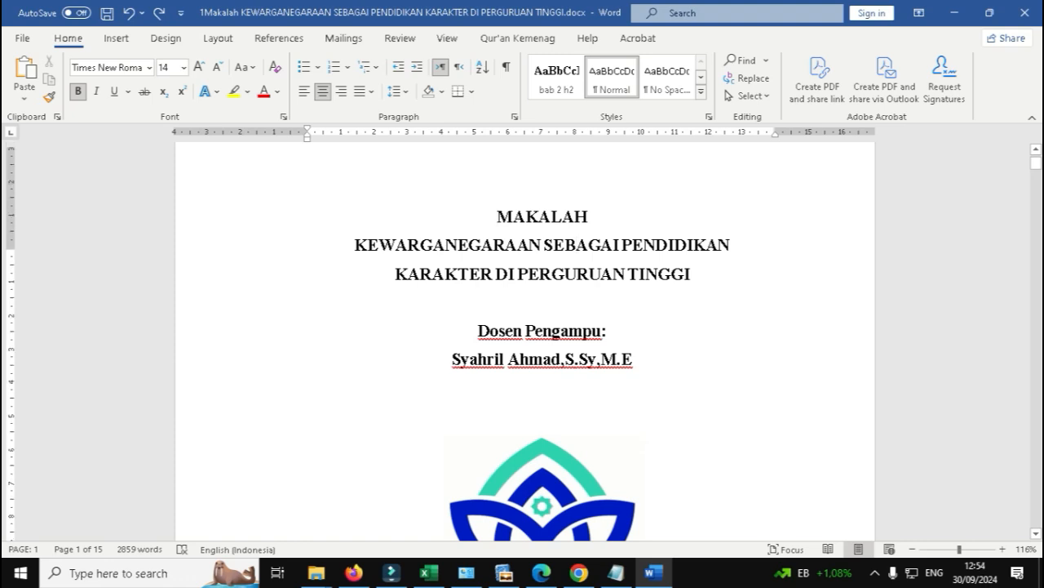
{"action": "scroll", "coordinate": [525, 342], "scroll_direction": "up", "scroll_amount": 1}
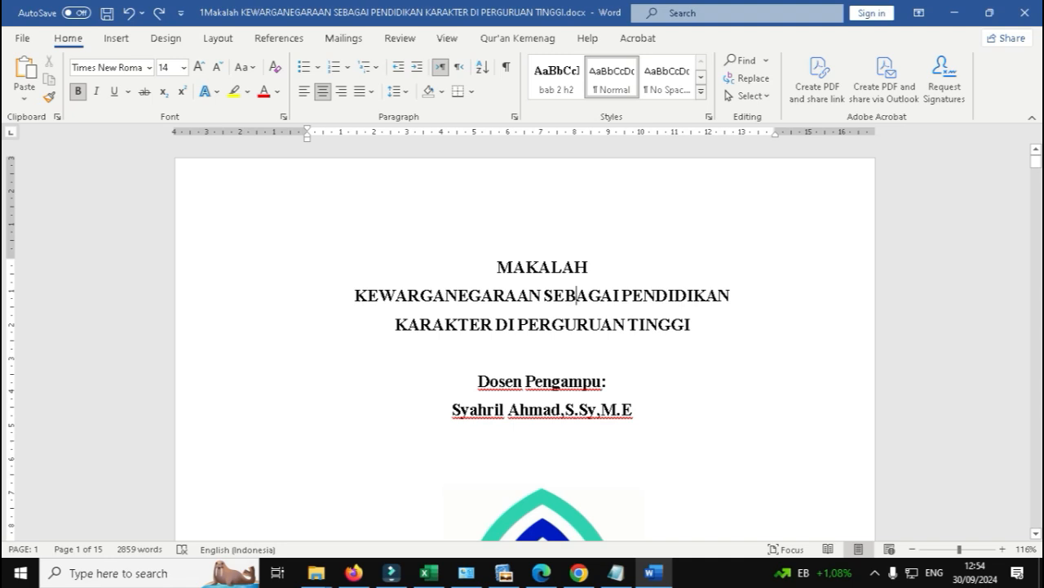
{"action": "left_click", "coordinate": [530, 296]}
{"action": "key", "text": "ctrl+a"}
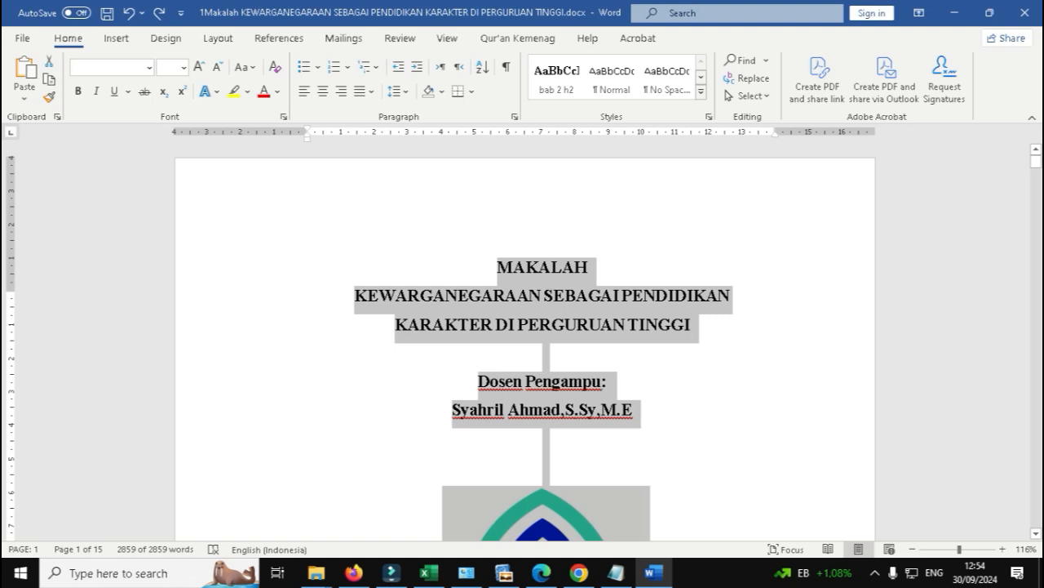
{"action": "left_click", "coordinate": [218, 38]}
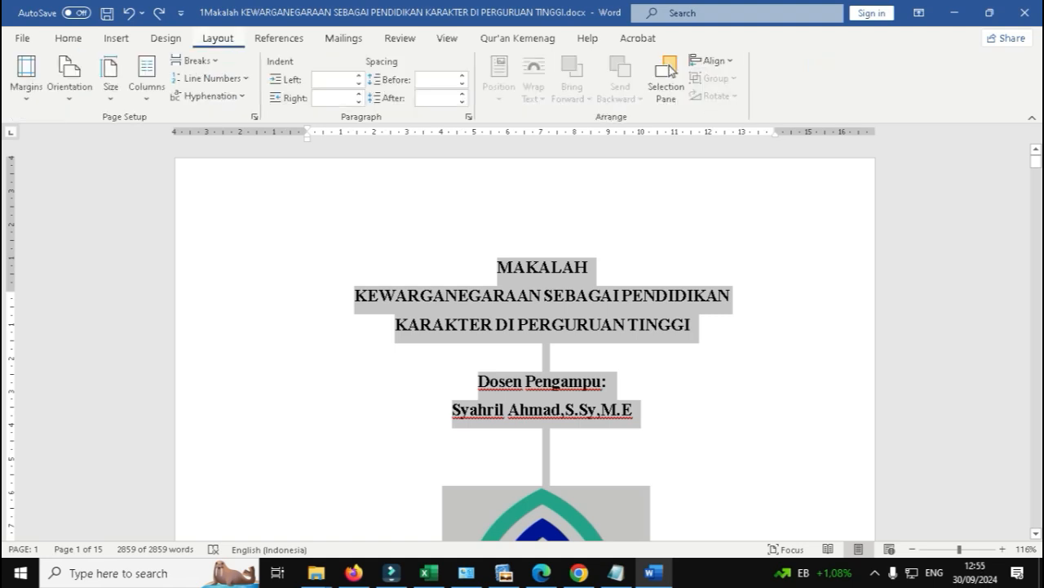
{"action": "left_click", "coordinate": [110, 81]}
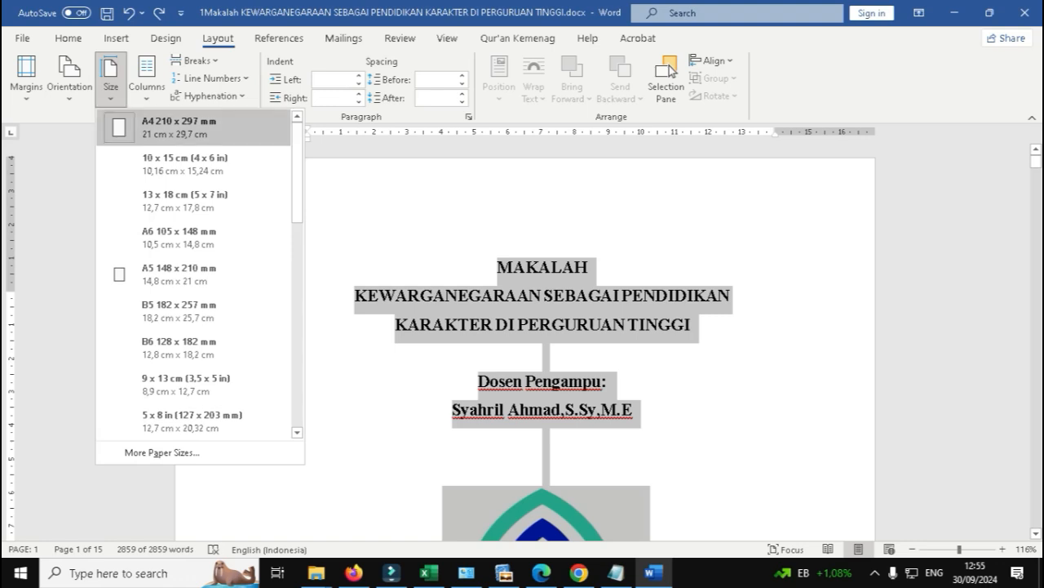
{"action": "left_click", "coordinate": [180, 127]}
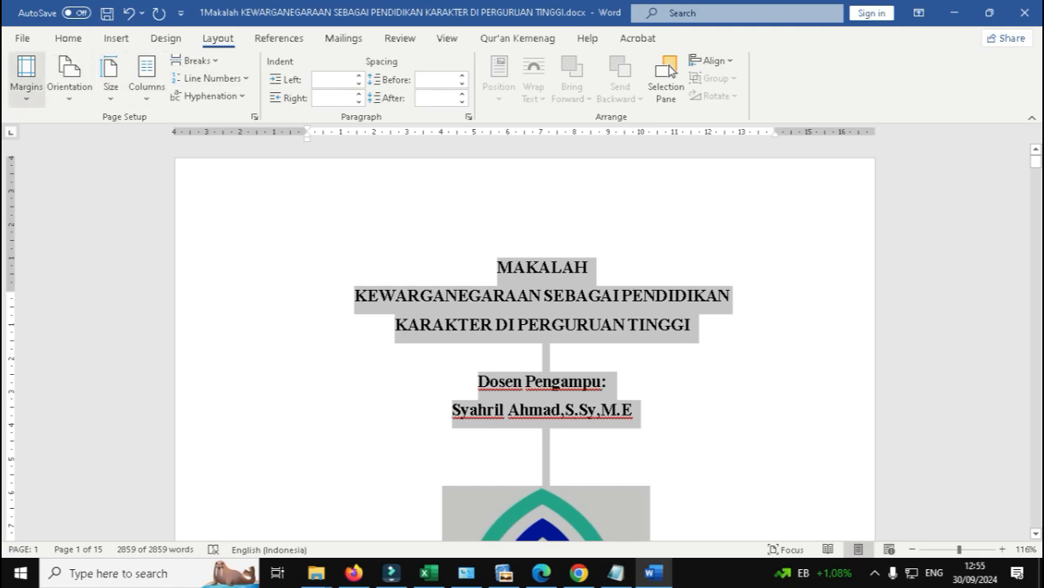
Set custom margins for the selected document: top 3 cm, bottom 3 cm, left 4 cm and right 3 cm.
{"action": "left_click", "coordinate": [26, 77]}
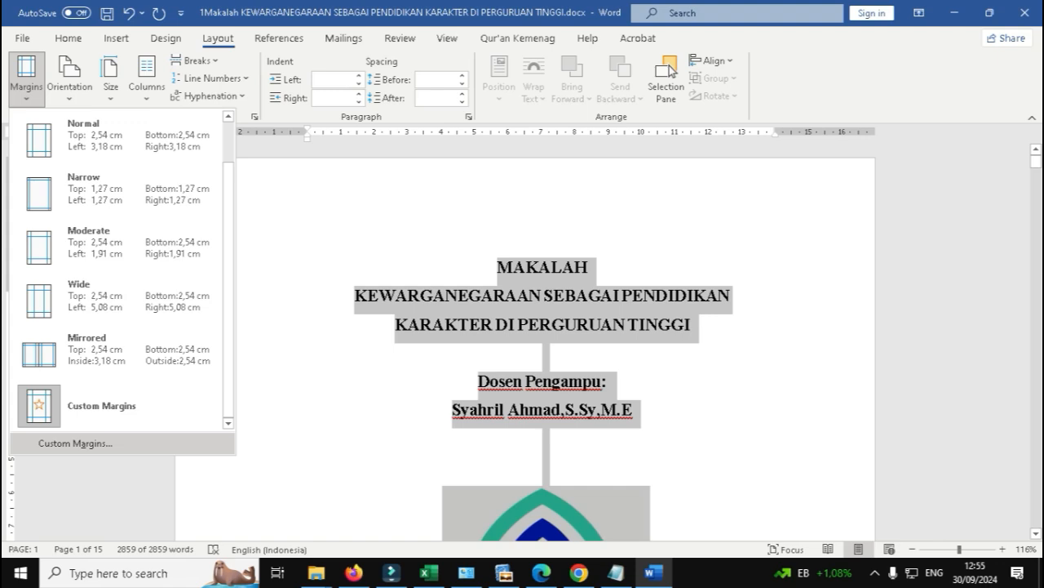
{"action": "left_click", "coordinate": [75, 443]}
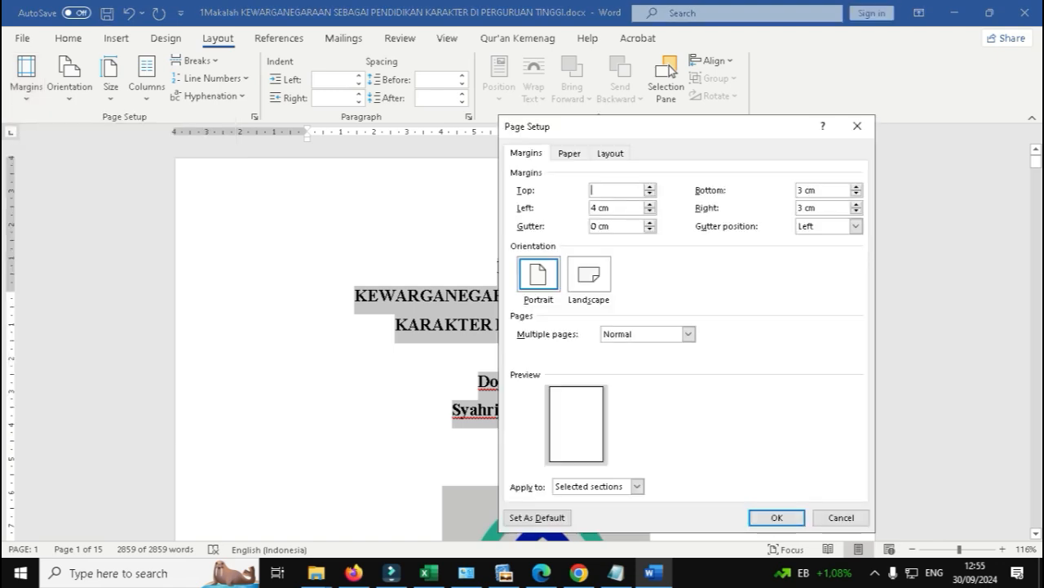
{"action": "type", "text": "3"}
{"action": "key", "text": "Tab"}
{"action": "type", "text": "3"}
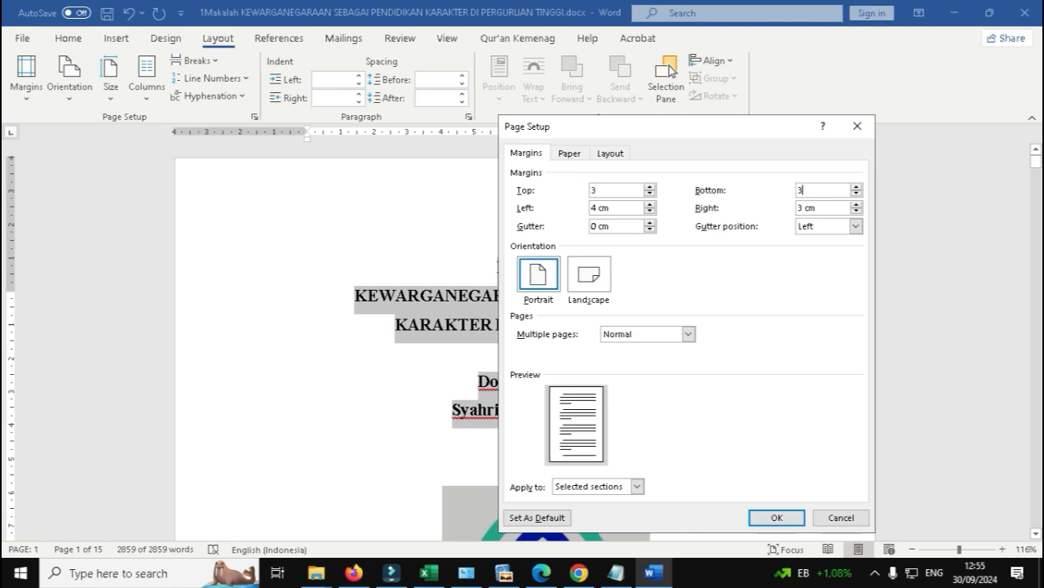
{"action": "key", "text": "Tab"}
{"action": "type", "text": "4"}
{"action": "key", "text": "Tab"}
{"action": "type", "text": "3"}
{"action": "key", "text": "Return"}
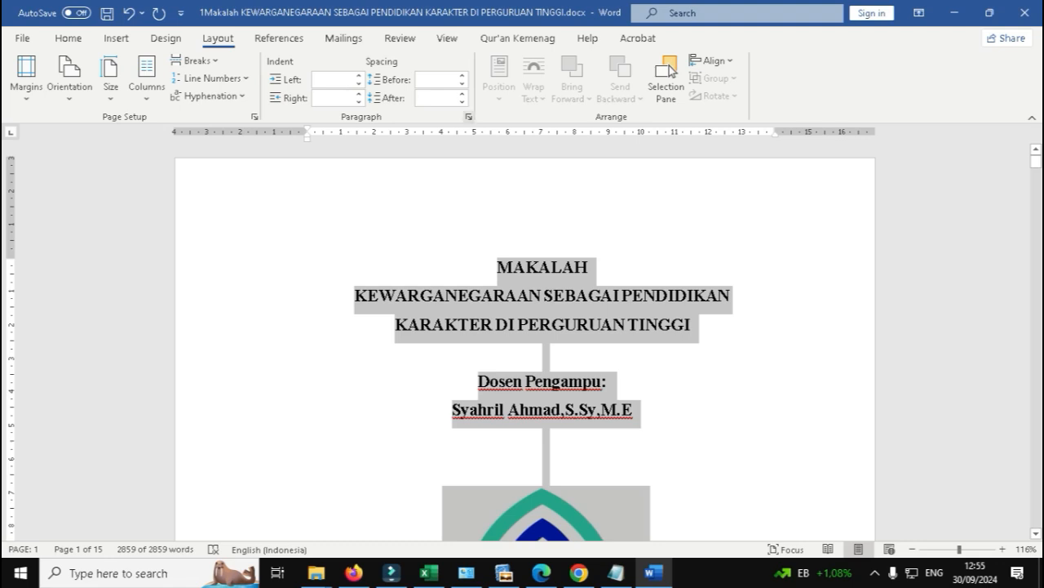
Set the paragraph spacing of the whole document to 0 before and 0 after, with 1,5 lines line spacing.
{"action": "left_click", "coordinate": [468, 117]}
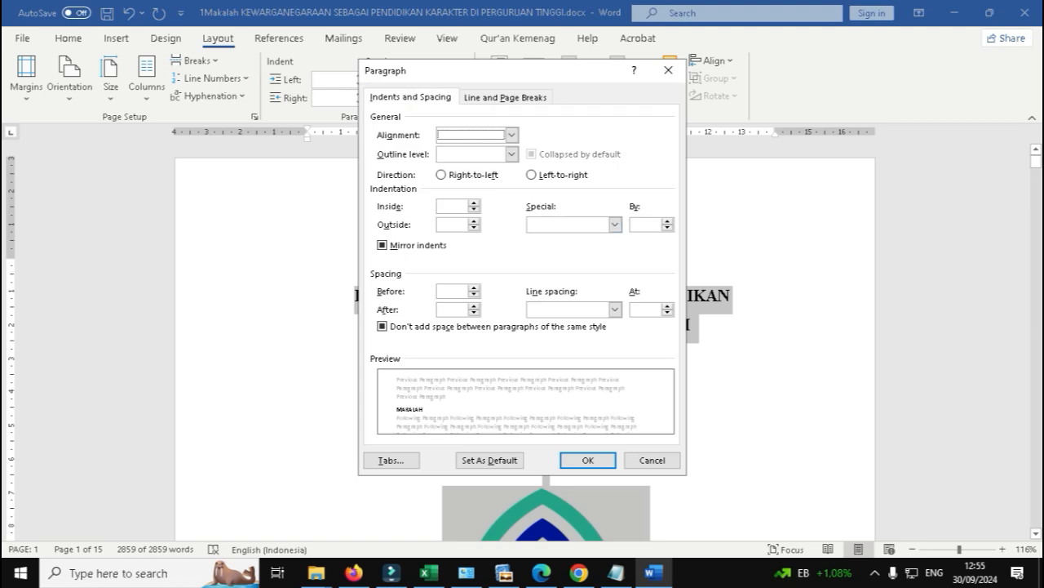
{"action": "left_click", "coordinate": [451, 292]}
{"action": "type", "text": "0"}
{"action": "left_click", "coordinate": [451, 310]}
{"action": "type", "text": "0"}
{"action": "left_click", "coordinate": [614, 309]}
{"action": "left_click", "coordinate": [563, 333]}
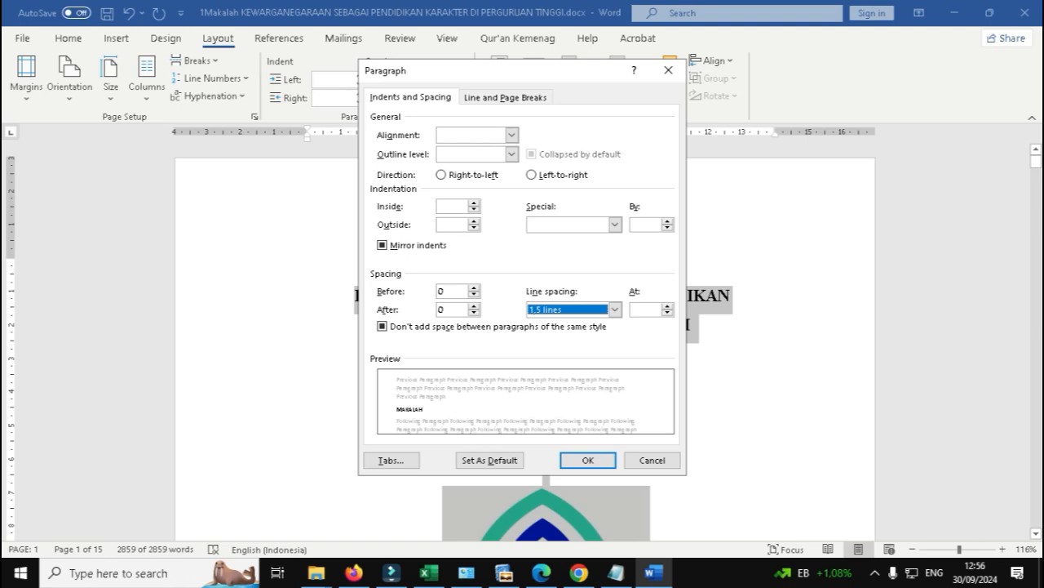
Try the Single and Double line spacing options in the paragraph settings.
{"action": "left_click", "coordinate": [615, 310]}
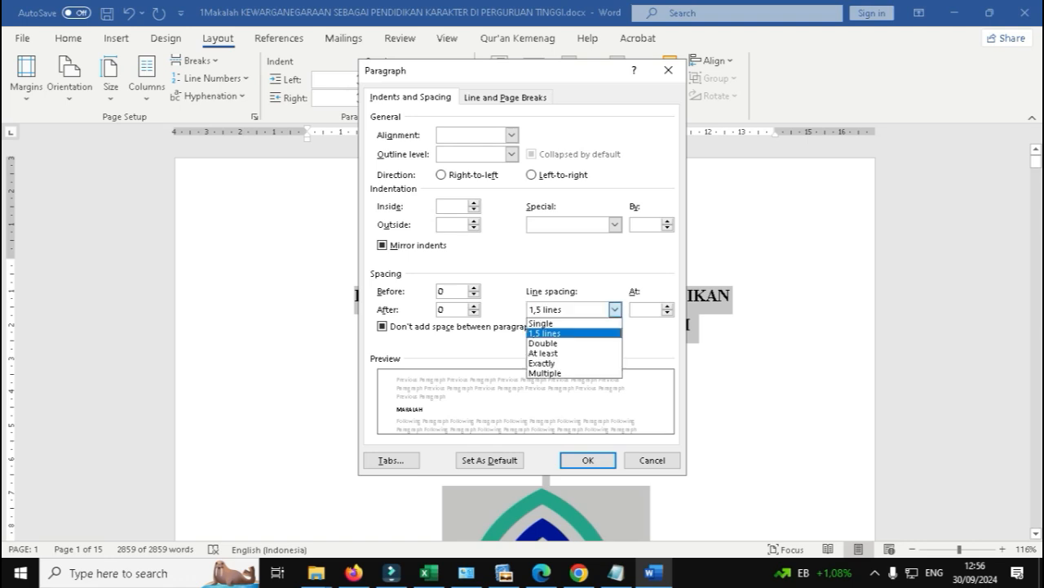
{"action": "left_click", "coordinate": [615, 309]}
{"action": "left_click", "coordinate": [614, 310]}
{"action": "left_click", "coordinate": [542, 323]}
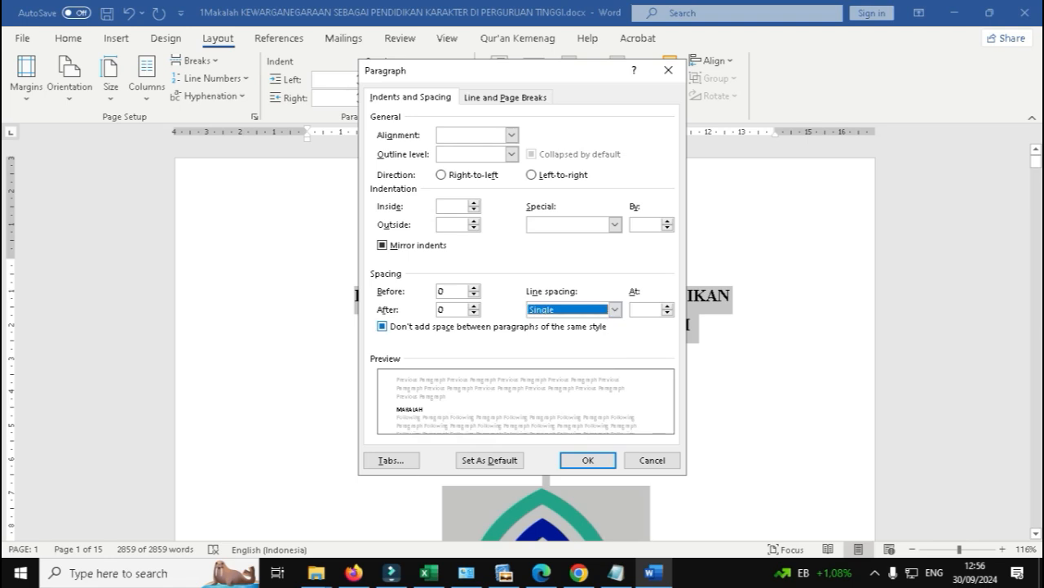
{"action": "left_click", "coordinate": [614, 309]}
{"action": "left_click", "coordinate": [545, 333]}
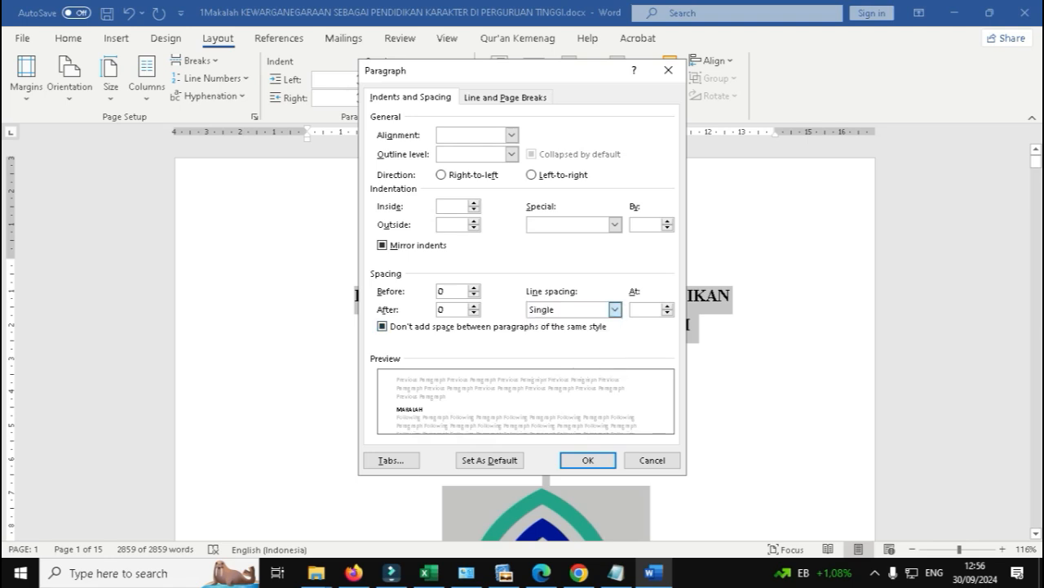
{"action": "left_click", "coordinate": [615, 309]}
{"action": "left_click", "coordinate": [543, 343]}
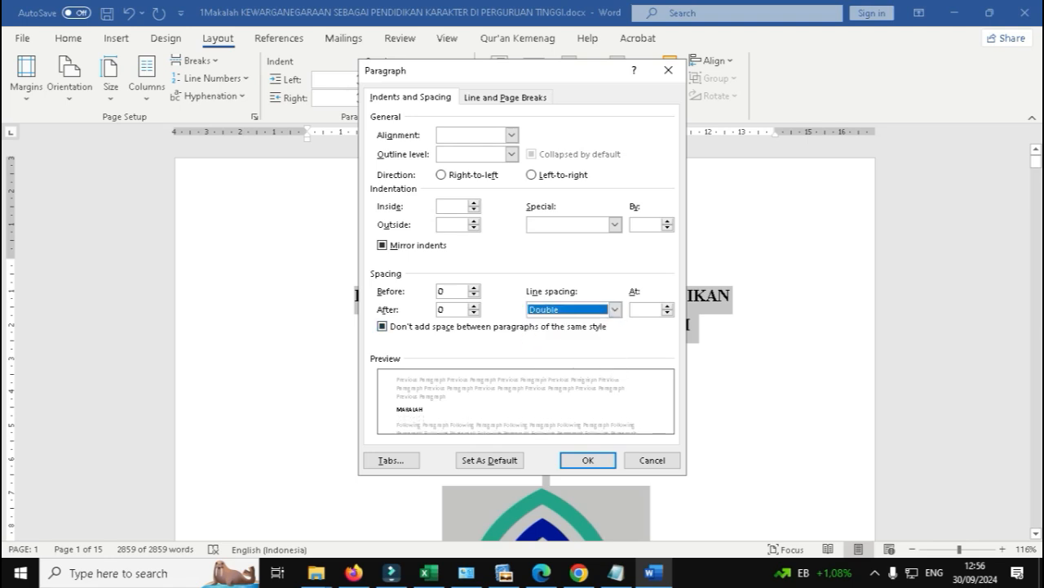
Choose 1,5 lines as the line spacing and apply the paragraph settings to the document.
{"action": "left_click", "coordinate": [615, 309]}
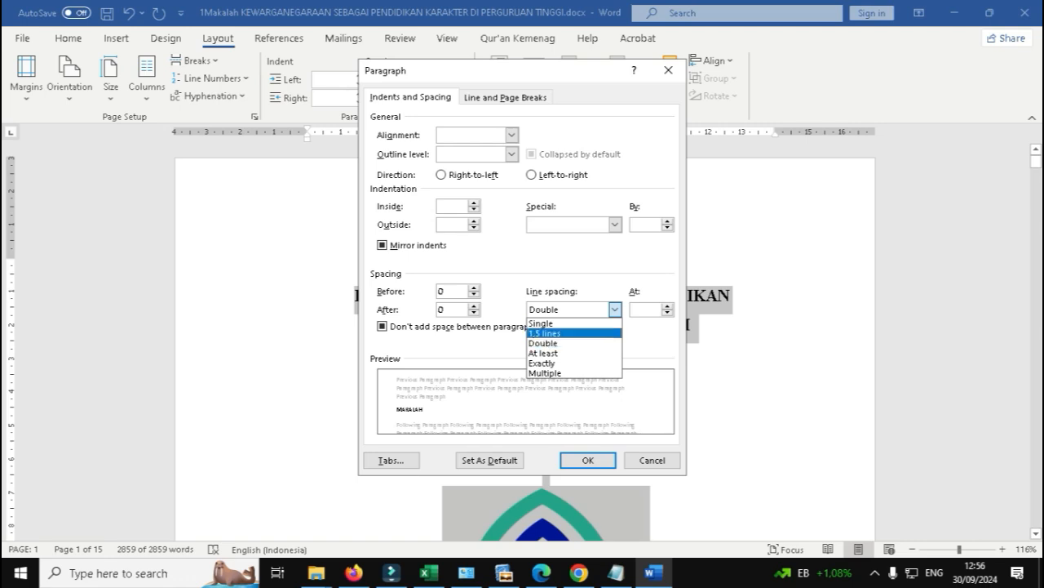
{"action": "left_click", "coordinate": [545, 333]}
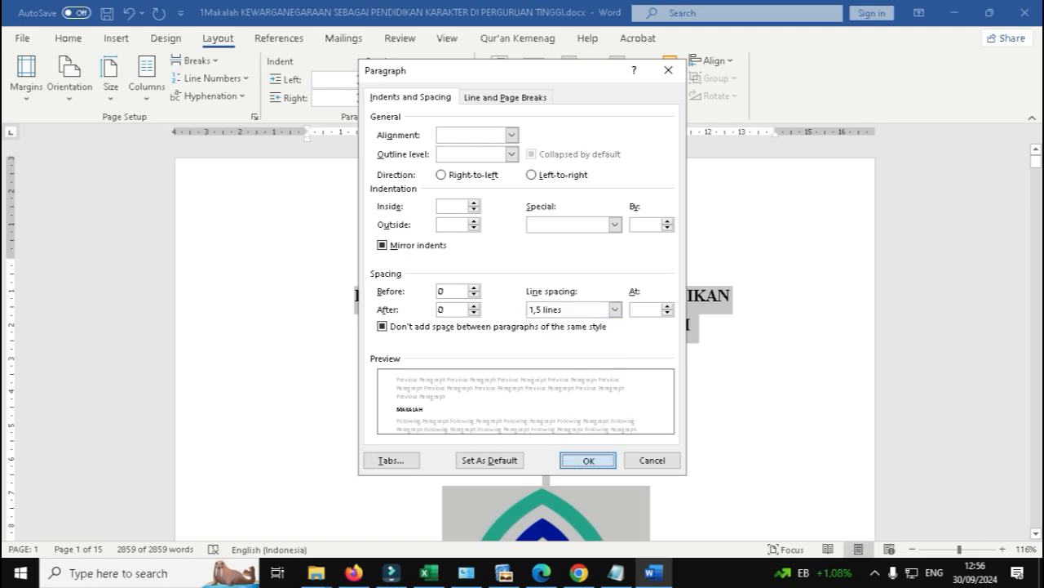
{"action": "left_click", "coordinate": [588, 459]}
{"action": "left_click", "coordinate": [543, 353]}
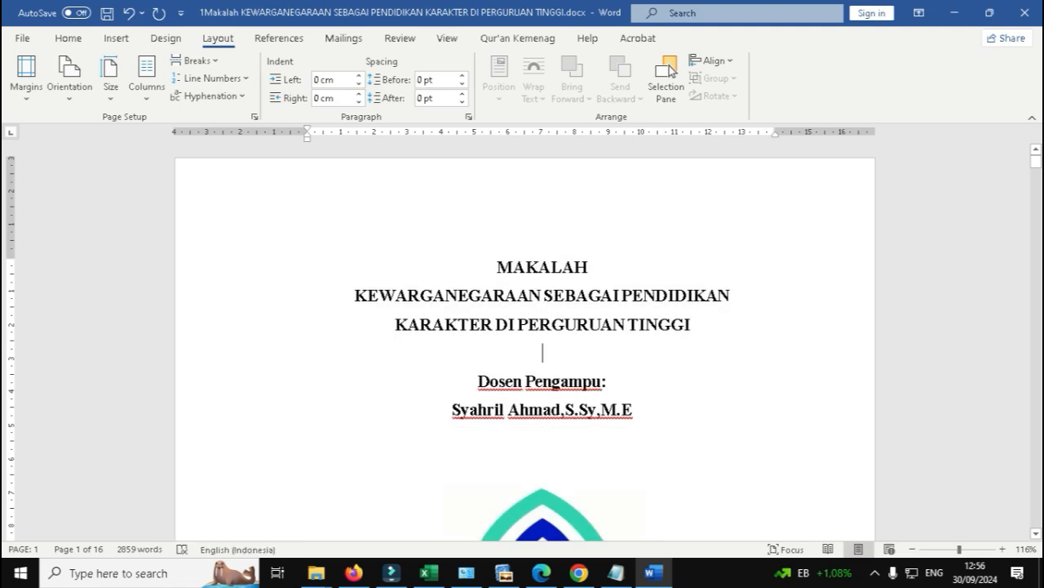
Examine the cover page from the paper title and lecturer line through the logo, group members and institution lines.
{"action": "scroll", "coordinate": [669, 70], "scroll_direction": "down", "scroll_amount": 3, "text": "ctrl"}
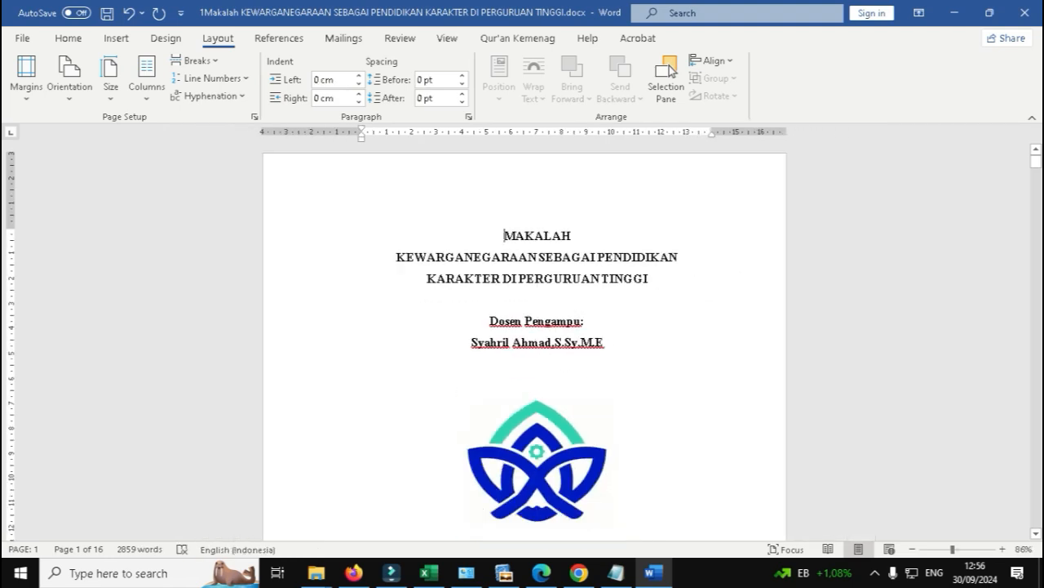
{"action": "scroll", "coordinate": [669, 69], "scroll_direction": "down", "scroll_amount": 3}
{"action": "scroll", "coordinate": [669, 70], "scroll_direction": "down", "scroll_amount": 2}
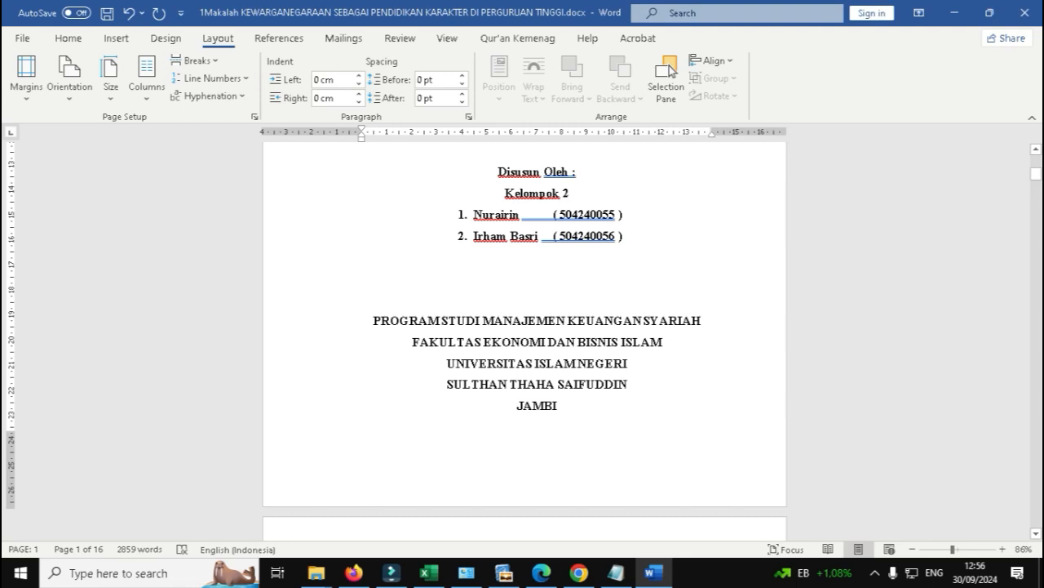
{"action": "scroll", "coordinate": [669, 69], "scroll_direction": "up", "scroll_amount": 5}
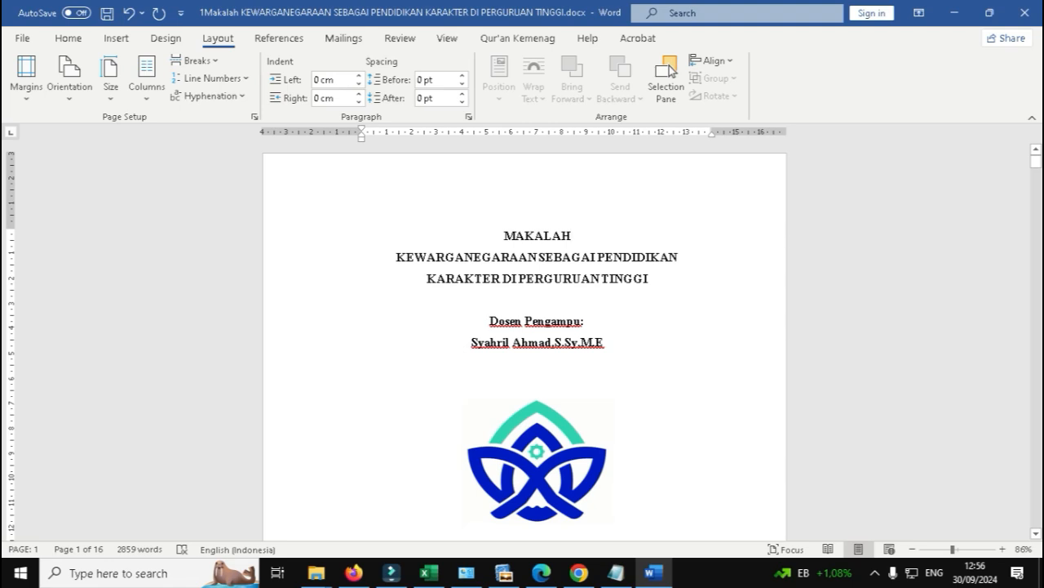
{"action": "left_click_drag", "start_coordinate": [398, 258], "coordinate": [655, 280]}
{"action": "left_click", "coordinate": [586, 321]}
{"action": "scroll", "coordinate": [524, 343], "scroll_direction": "down", "scroll_amount": 2}
{"action": "left_click", "coordinate": [537, 312]}
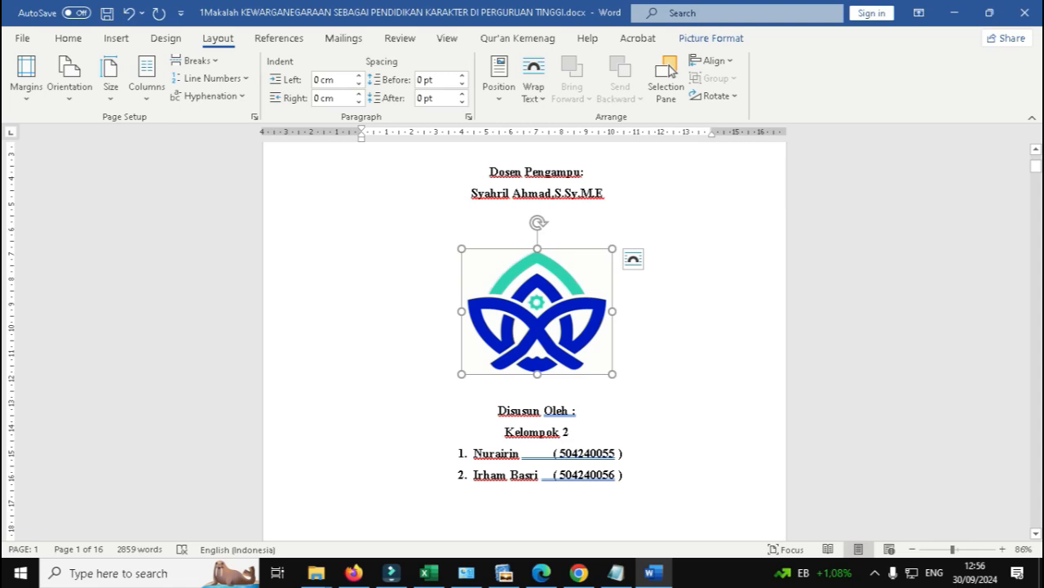
{"action": "left_click", "coordinate": [614, 369]}
{"action": "scroll", "coordinate": [525, 343], "scroll_direction": "down", "scroll_amount": 2}
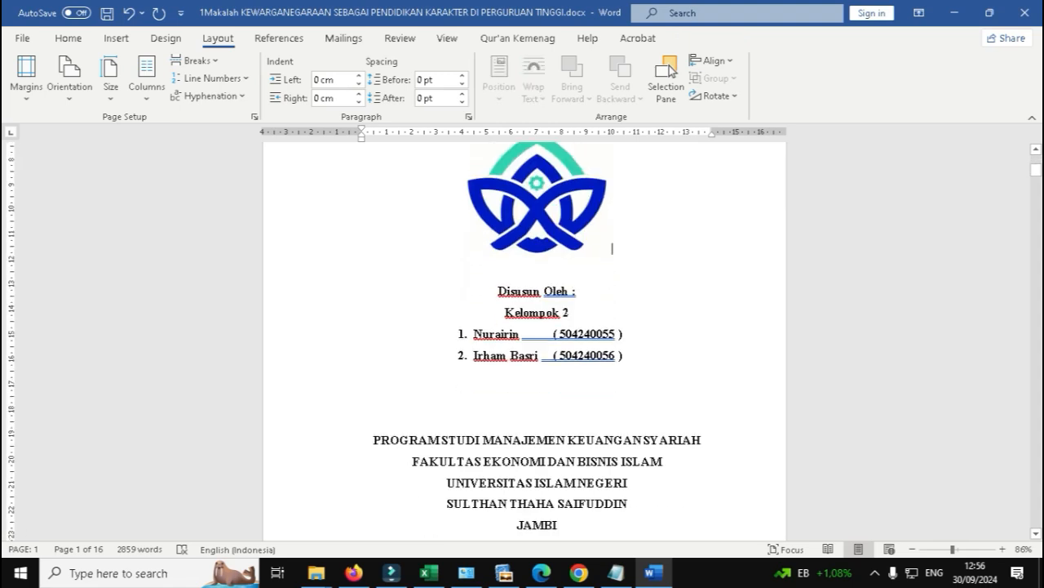
{"action": "left_click", "coordinate": [624, 355]}
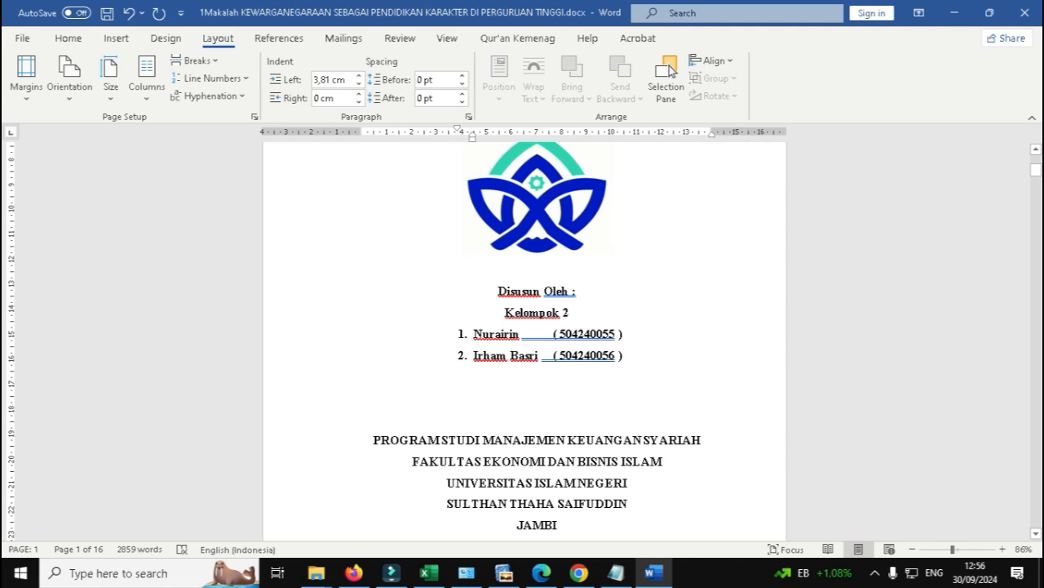
{"action": "scroll", "coordinate": [524, 338], "scroll_direction": "down", "scroll_amount": 3}
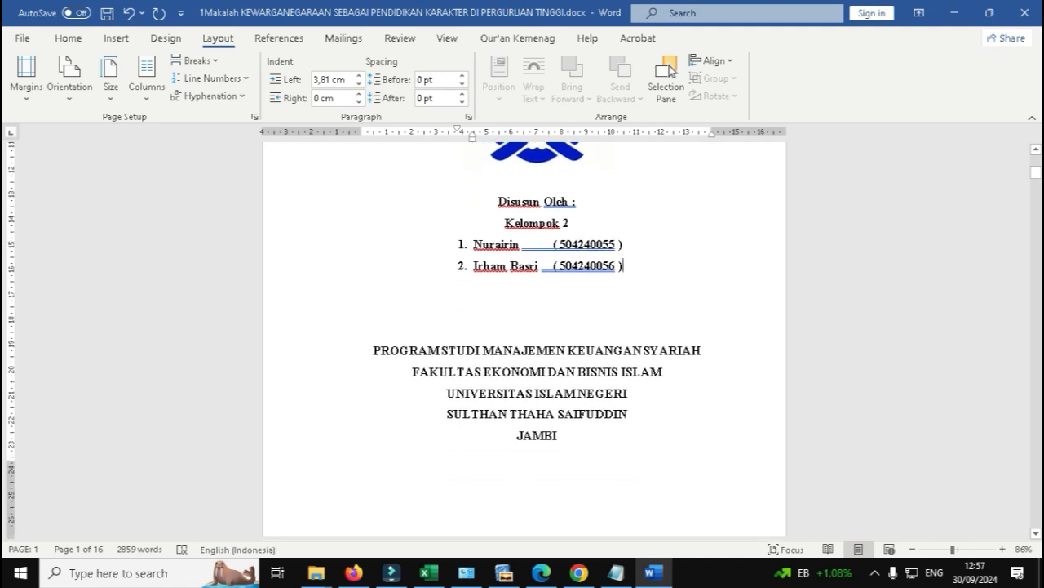
Remove the excess blank space above the study programme name so that the year 2024 fits on the cover page.
{"action": "left_click", "coordinate": [555, 372]}
{"action": "scroll", "coordinate": [524, 339], "scroll_direction": "down", "scroll_amount": 3}
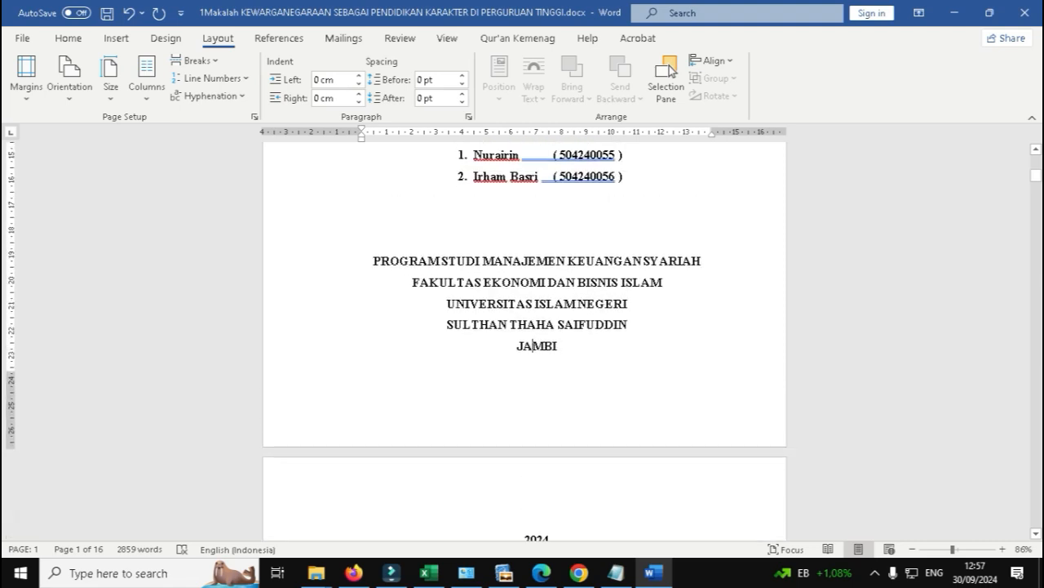
{"action": "key", "text": "BackSpace"}
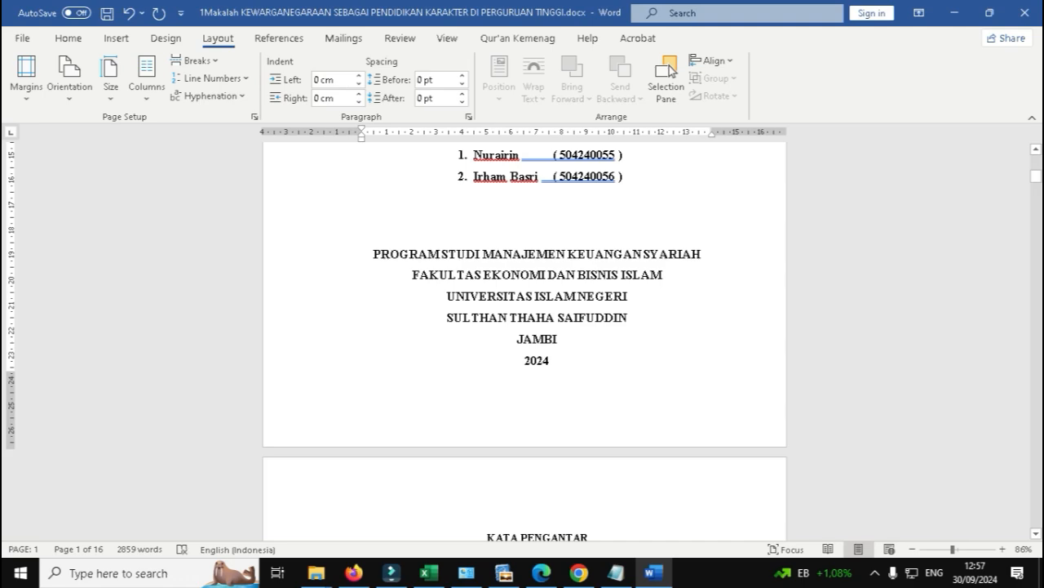
{"action": "key", "text": "BackSpace"}
{"action": "left_click", "coordinate": [556, 346]}
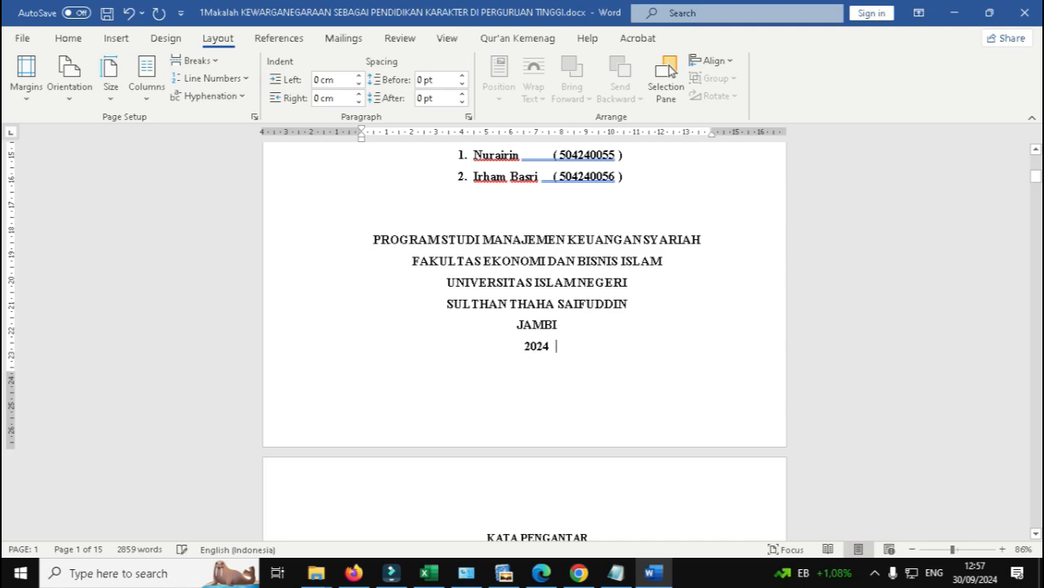
{"action": "scroll", "coordinate": [524, 338], "scroll_direction": "down", "scroll_amount": 1}
{"action": "scroll", "coordinate": [524, 339], "scroll_direction": "up", "scroll_amount": 10}
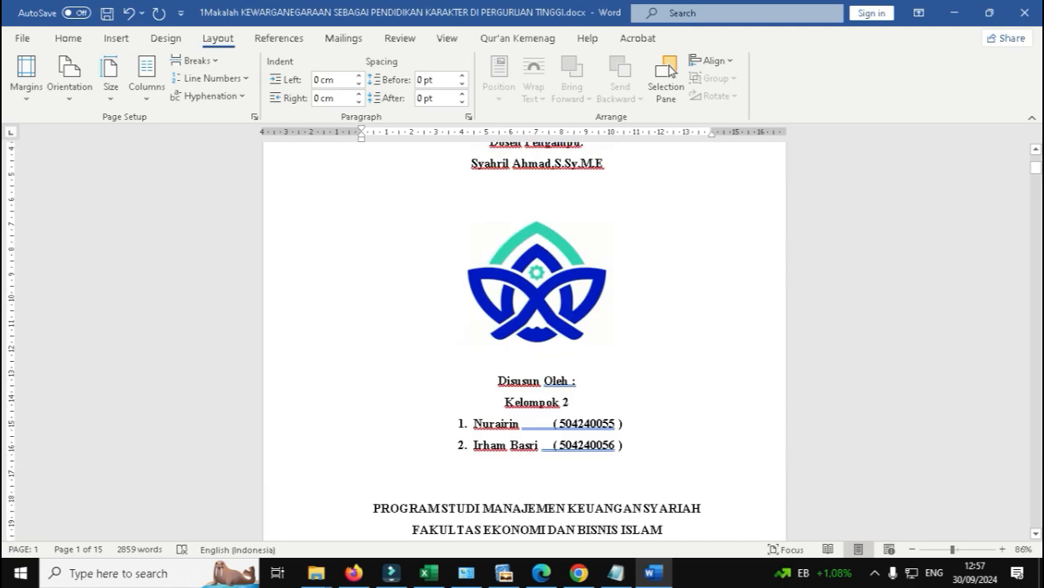
{"action": "scroll", "coordinate": [524, 339], "scroll_direction": "down", "scroll_amount": 10}
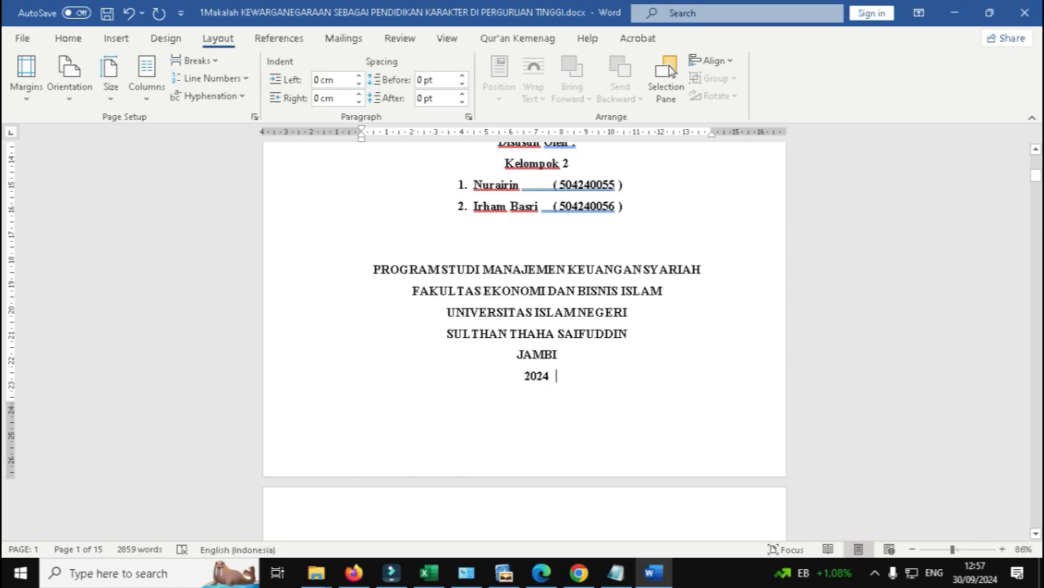
Insert a blank line between the KATA PENGANTAR heading and its first paragraph.
{"action": "scroll", "coordinate": [523, 339], "scroll_direction": "down", "scroll_amount": 3}
{"action": "scroll", "coordinate": [523, 339], "scroll_direction": "down", "scroll_amount": 3}
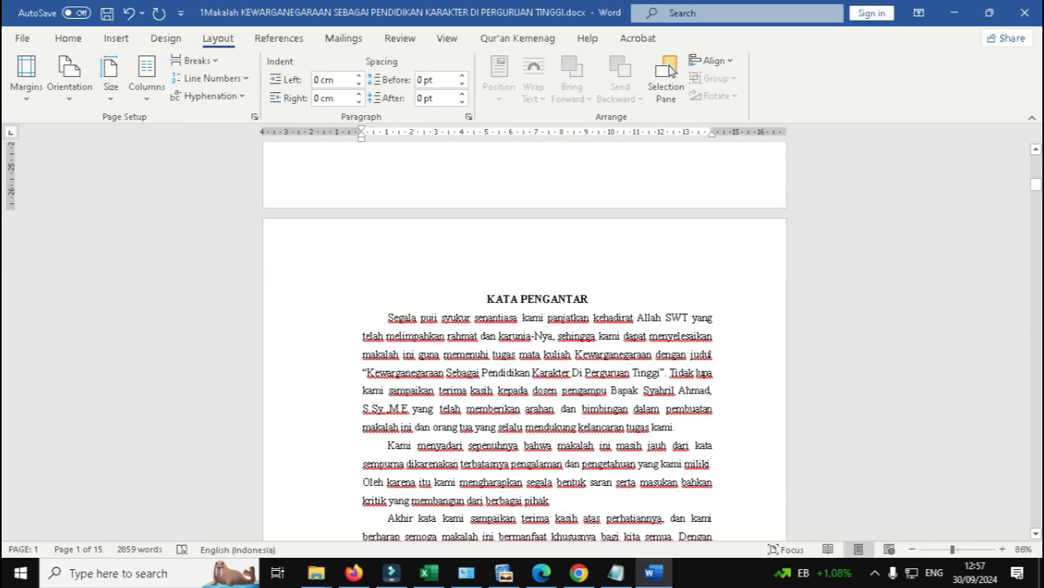
{"action": "scroll", "coordinate": [524, 338], "scroll_direction": "down", "scroll_amount": 2}
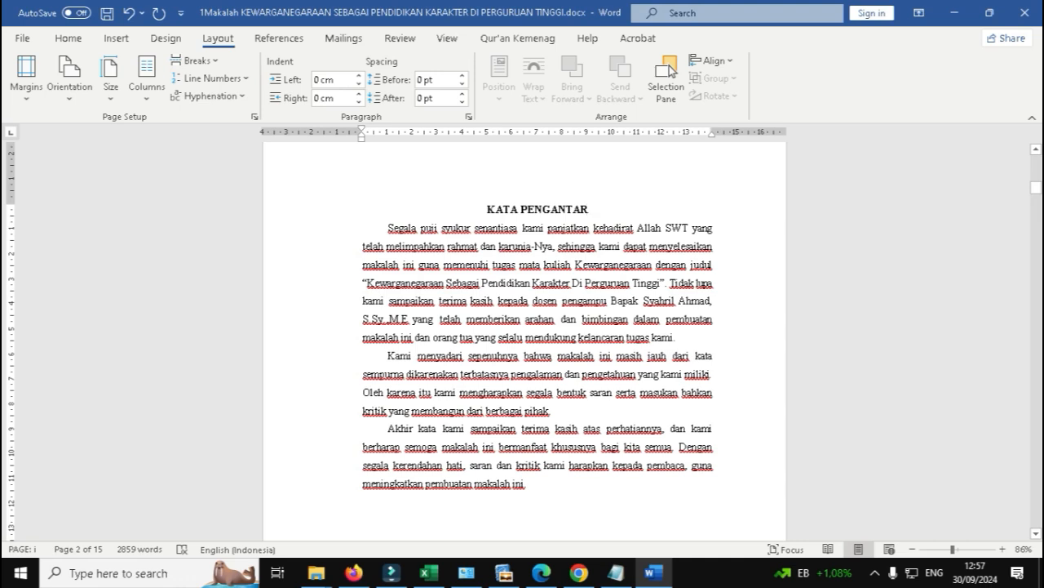
{"action": "key", "text": "Return"}
{"action": "left_click", "coordinate": [438, 248]}
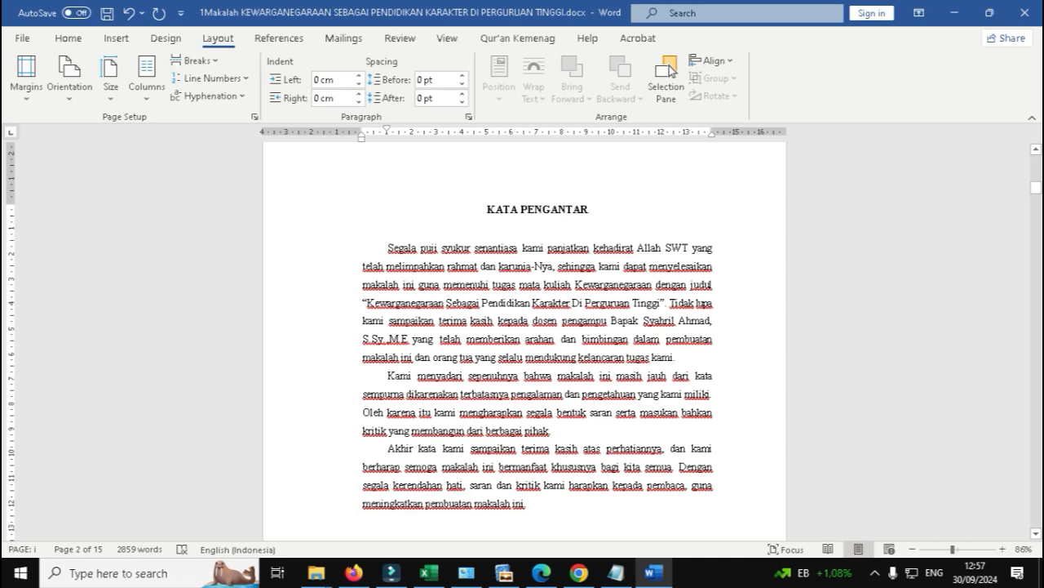
Examine the KATA PENGANTAR page from its body paragraphs through the date line and the author group lines.
{"action": "left_click", "coordinate": [452, 284]}
{"action": "left_click", "coordinate": [395, 248]}
{"action": "left_click", "coordinate": [388, 248]}
{"action": "left_click_drag", "start_coordinate": [446, 266], "coordinate": [551, 466]}
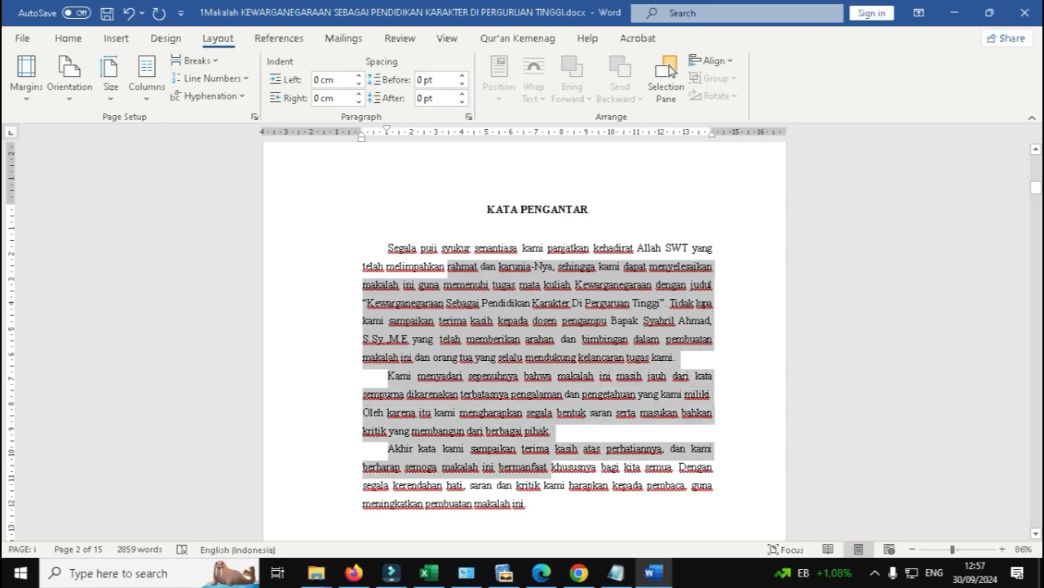
{"action": "scroll", "coordinate": [551, 466], "scroll_direction": "down", "scroll_amount": 2}
{"action": "left_click", "coordinate": [500, 348]}
{"action": "scroll", "coordinate": [500, 347], "scroll_direction": "down", "scroll_amount": 2}
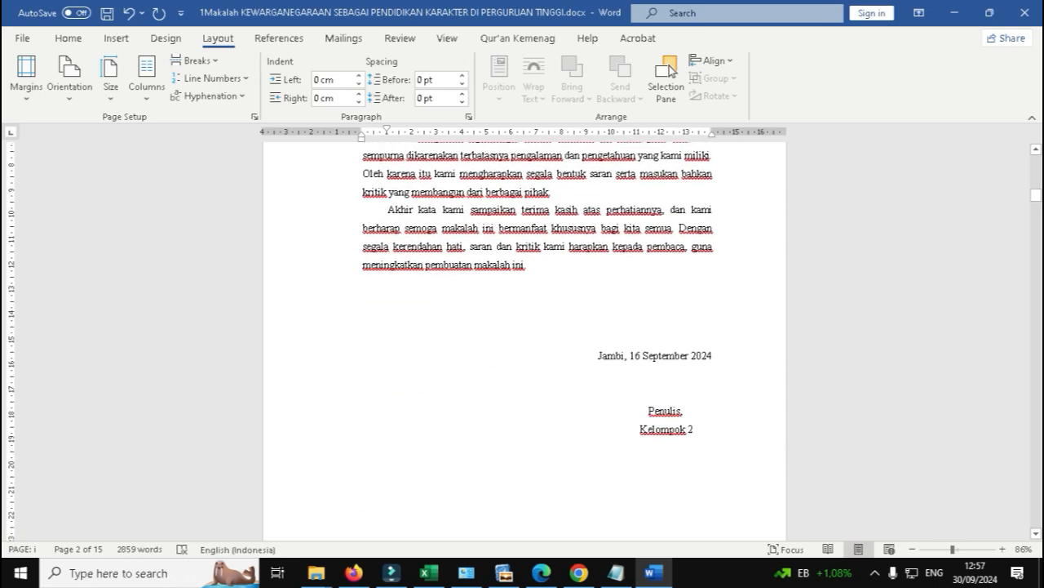
{"action": "left_click", "coordinate": [607, 356]}
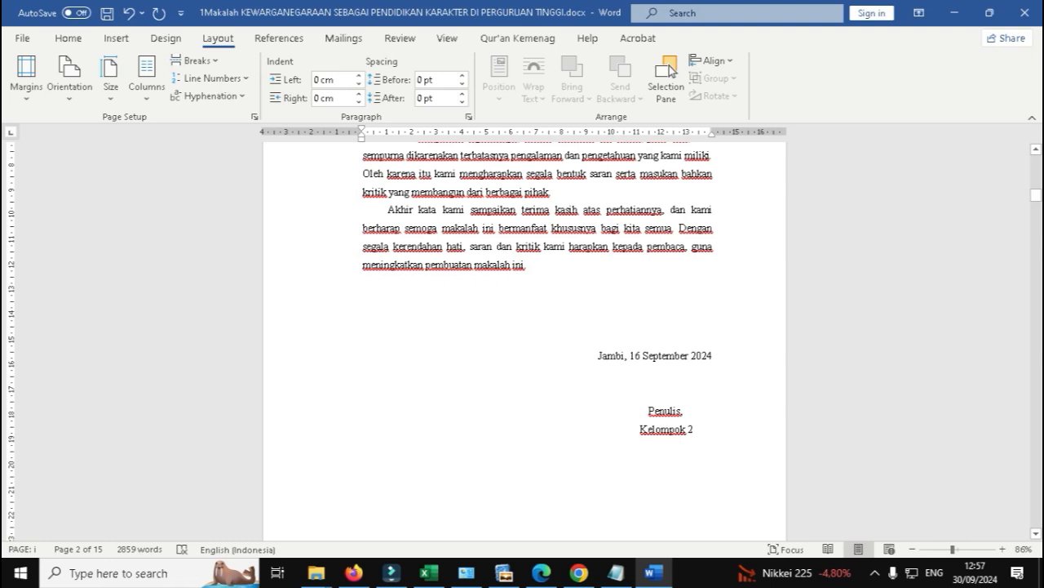
{"action": "left_click", "coordinate": [676, 409]}
{"action": "left_click", "coordinate": [711, 447]}
{"action": "scroll", "coordinate": [711, 447], "scroll_direction": "down", "scroll_amount": 3}
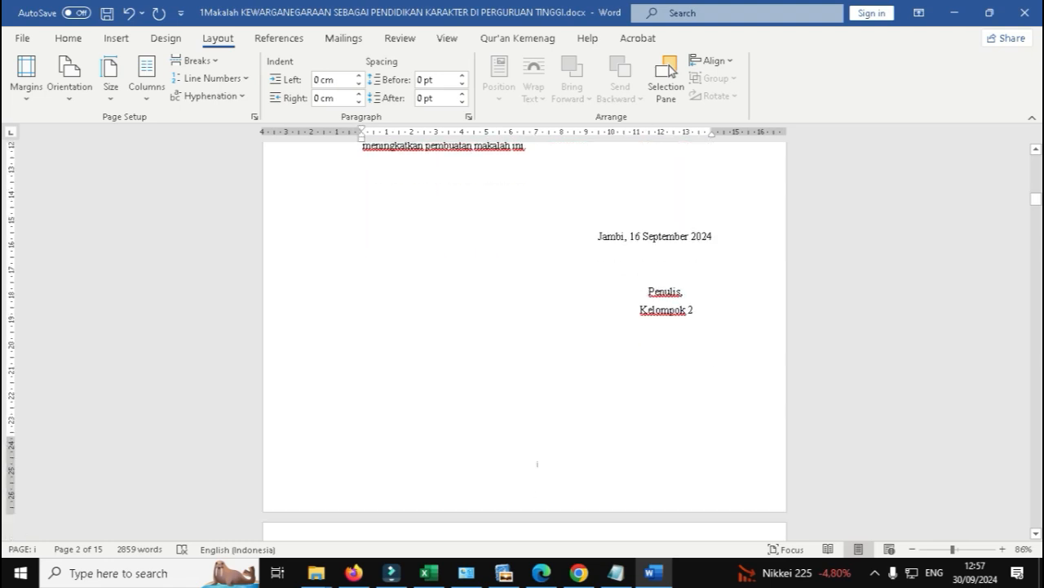
{"action": "scroll", "coordinate": [524, 334], "scroll_direction": "down", "scroll_amount": 2}
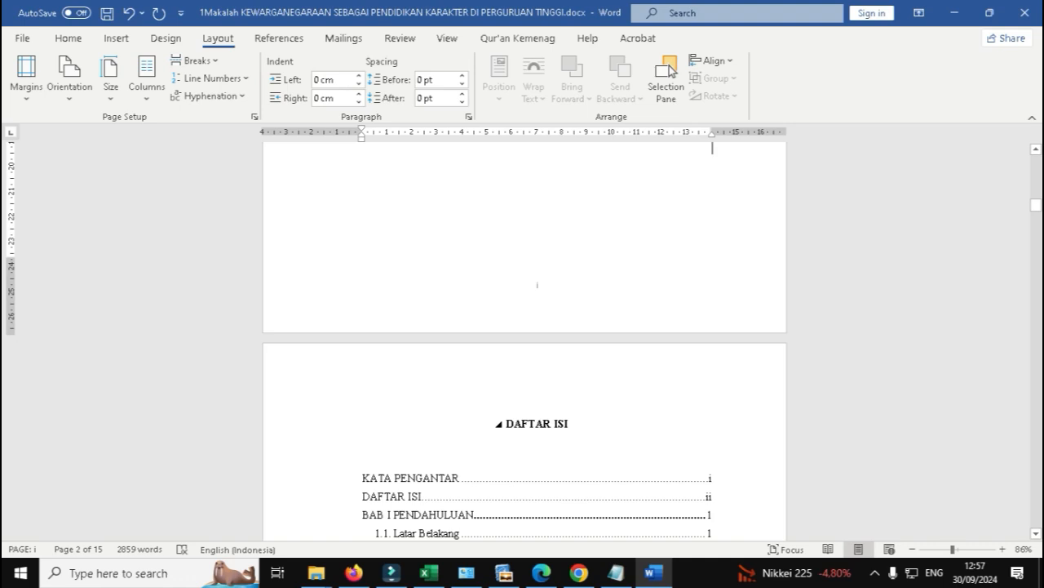
Examine the DAFTAR ISI page, including its heading, the chapter and subchapter entries and their page numbers.
{"action": "left_click", "coordinate": [568, 423]}
{"action": "scroll", "coordinate": [569, 424], "scroll_direction": "down", "scroll_amount": 2}
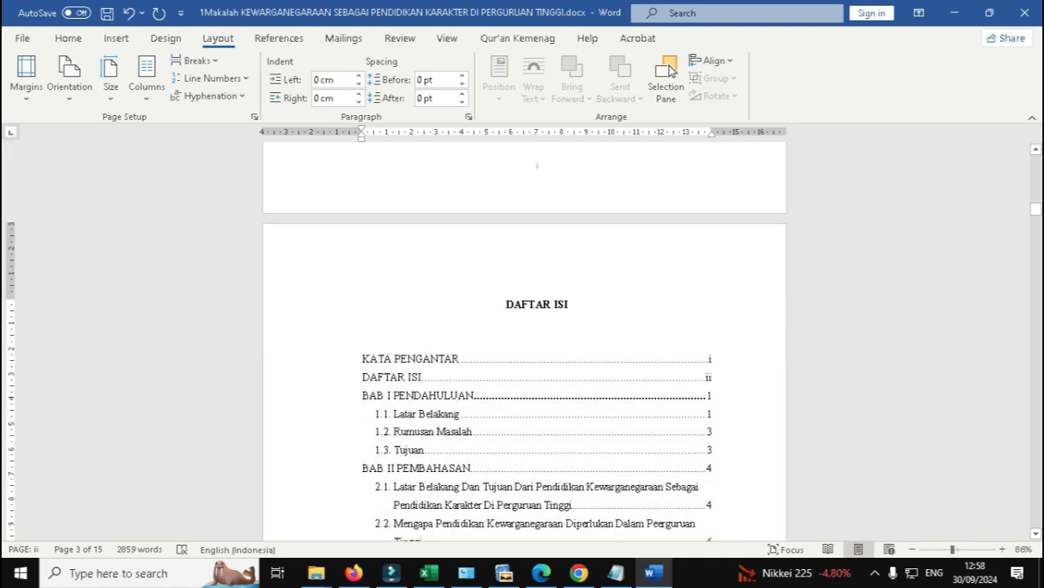
{"action": "scroll", "coordinate": [708, 333], "scroll_direction": "down", "scroll_amount": 1}
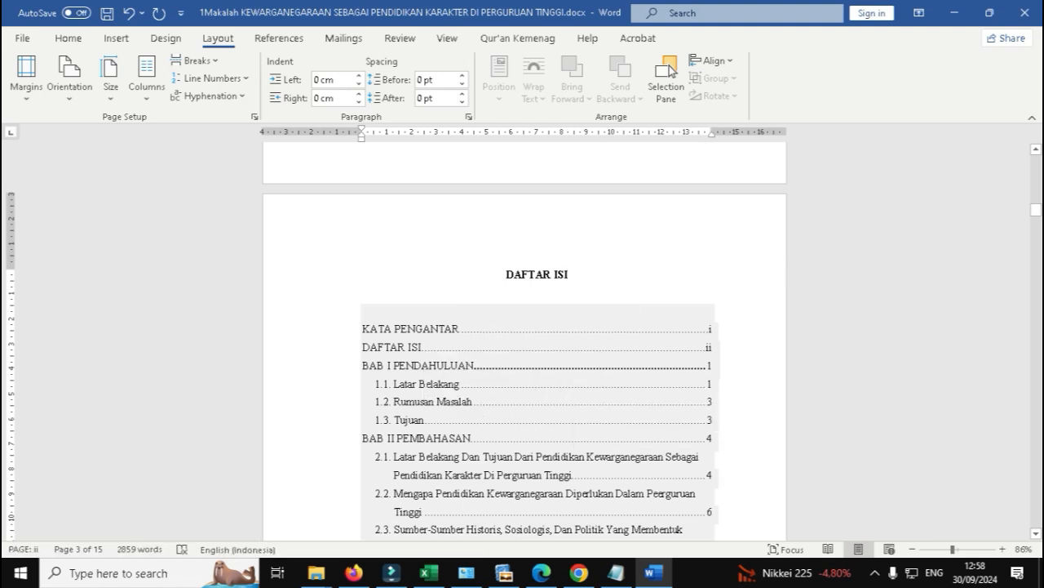
{"action": "scroll", "coordinate": [572, 375], "scroll_direction": "down", "scroll_amount": 2}
{"action": "scroll", "coordinate": [539, 342], "scroll_direction": "down", "scroll_amount": 3}
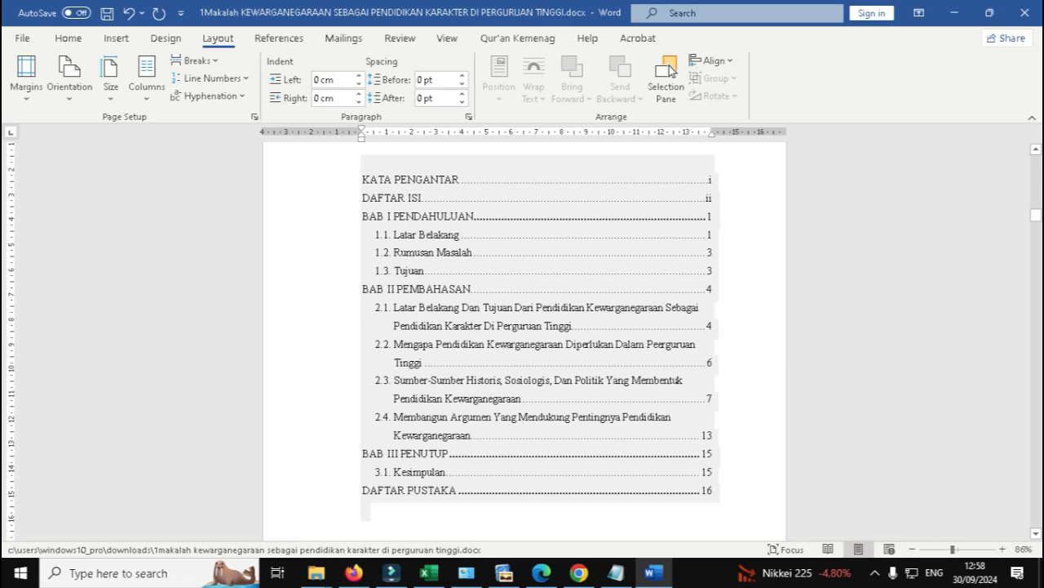
{"action": "scroll", "coordinate": [538, 342], "scroll_direction": "up", "scroll_amount": 2}
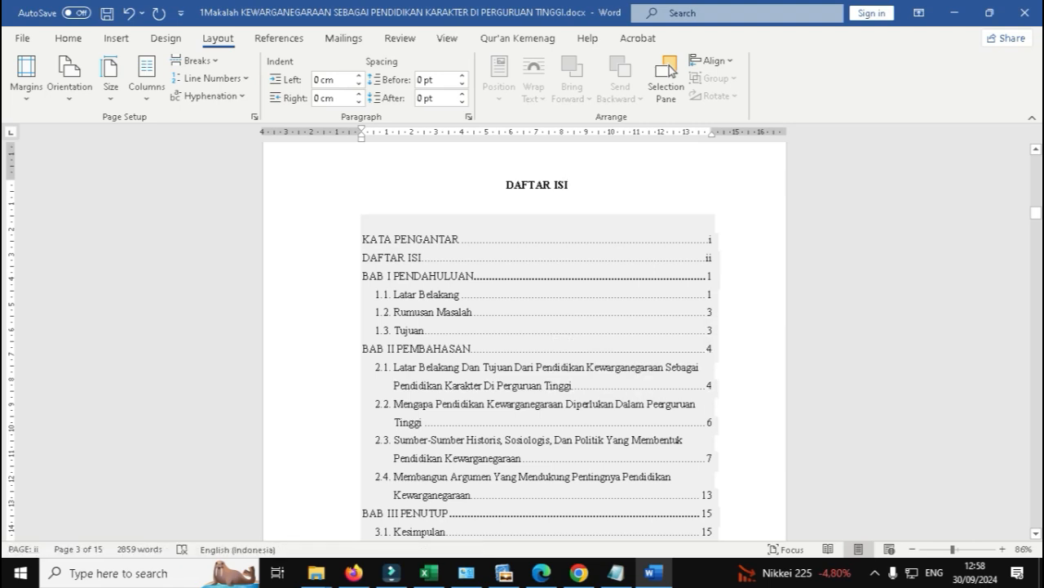
{"action": "left_click", "coordinate": [697, 403]}
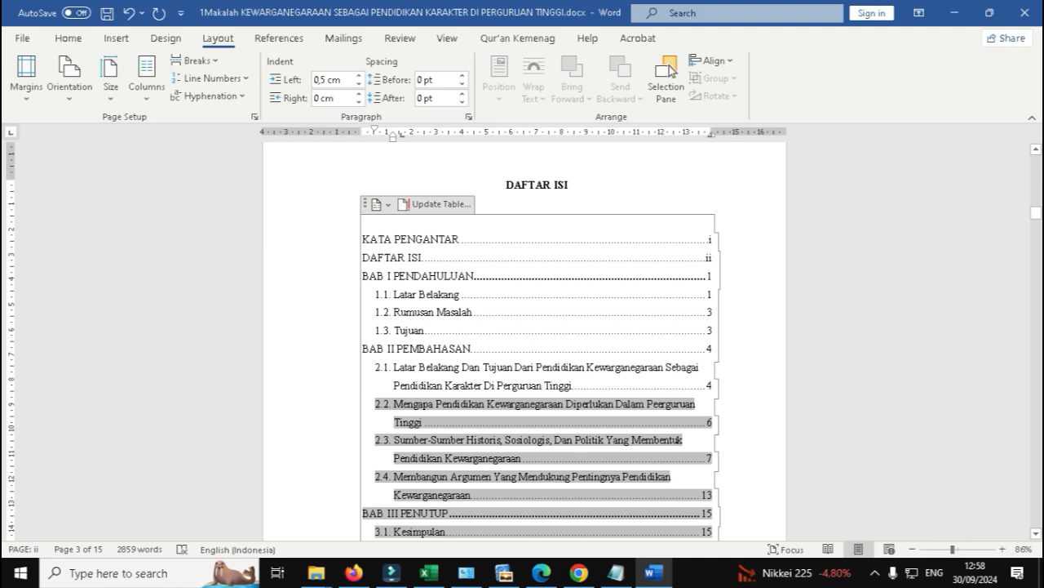
{"action": "left_click", "coordinate": [702, 367]}
{"action": "left_click", "coordinate": [713, 385]}
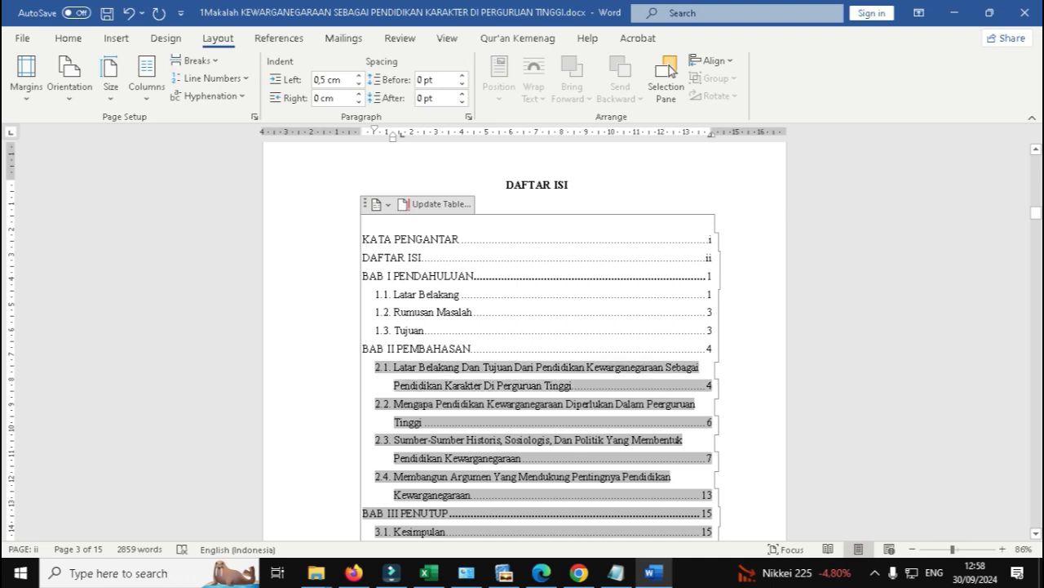
{"action": "left_click", "coordinate": [287, 275]}
{"action": "scroll", "coordinate": [538, 339], "scroll_direction": "down", "scroll_amount": 5}
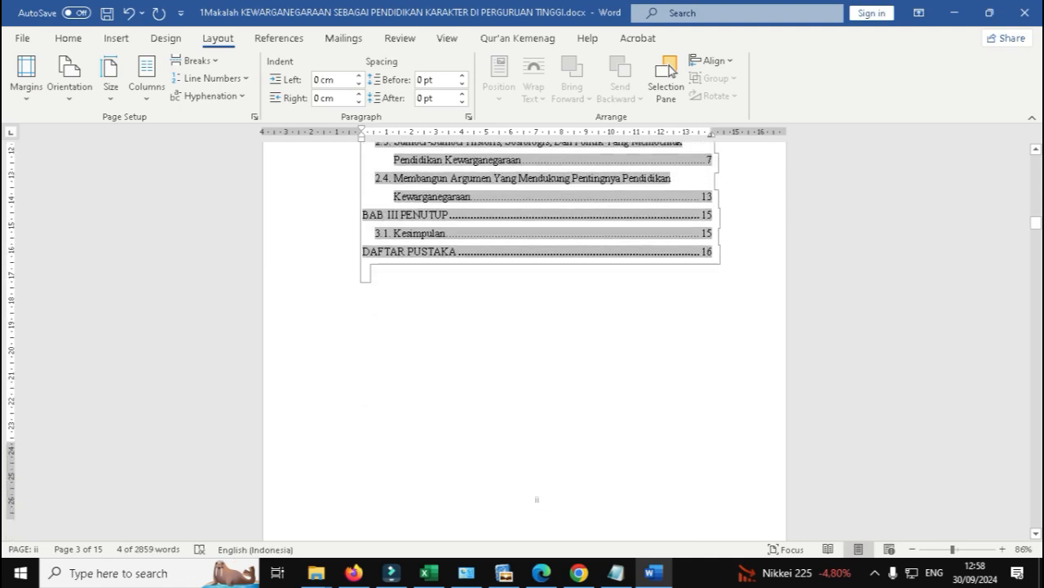
Insert a blank line between the BAB I PENDAHULUAN heading and the subheading 1.1. Latar Belakang.
{"action": "scroll", "coordinate": [525, 335], "scroll_direction": "down", "scroll_amount": 5}
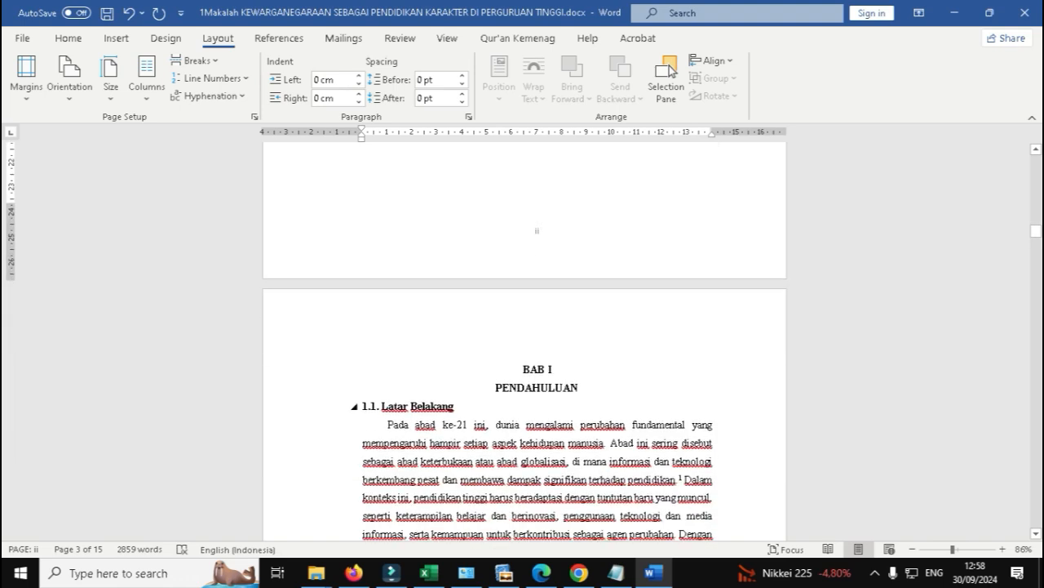
{"action": "left_click", "coordinate": [455, 407]}
{"action": "scroll", "coordinate": [455, 406], "scroll_direction": "down", "scroll_amount": 2}
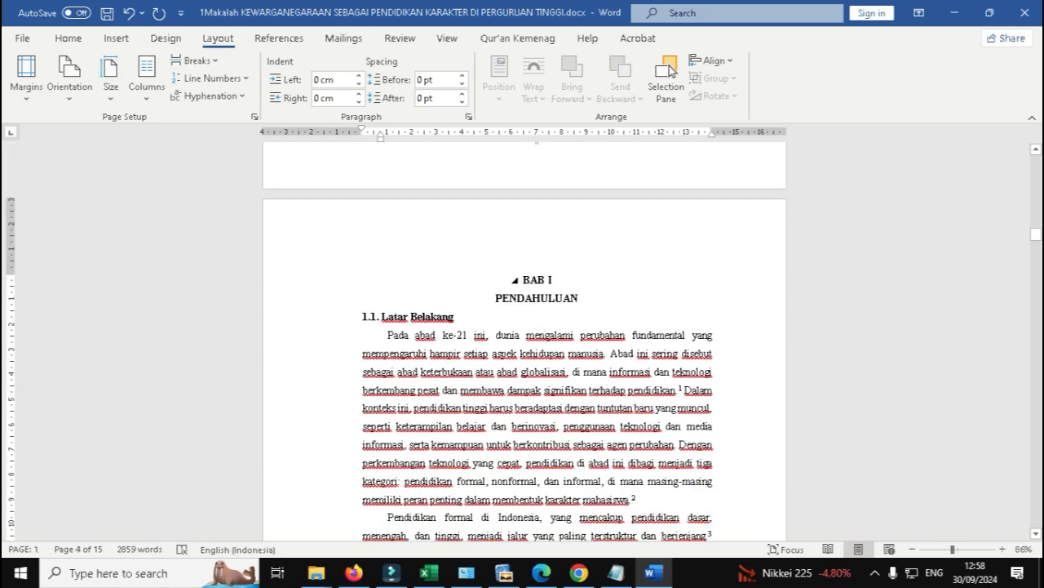
{"action": "left_click", "coordinate": [549, 280]}
{"action": "left_click", "coordinate": [575, 298]}
{"action": "key", "text": "Return"}
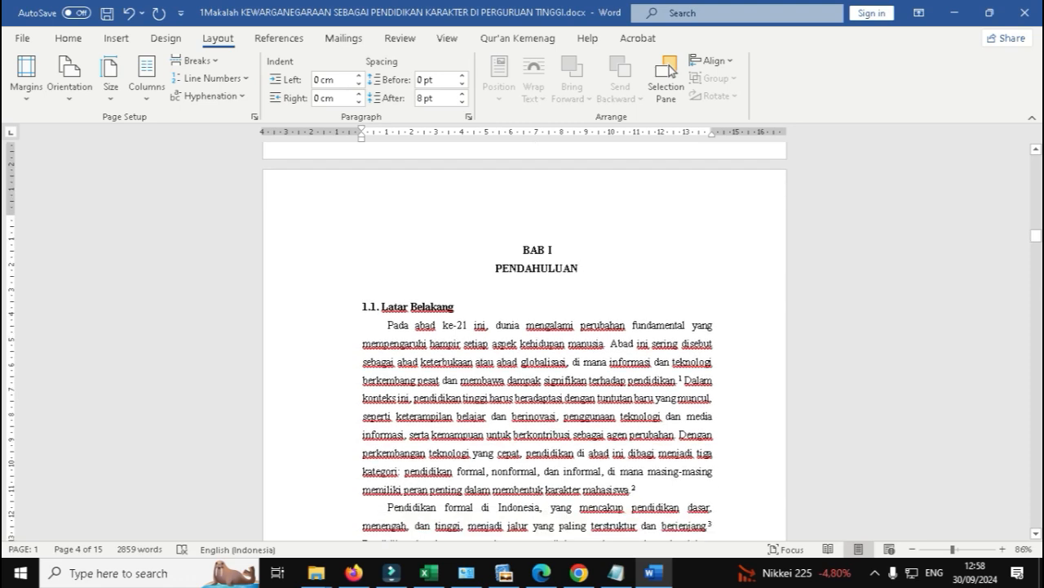
Examine the spacing and alignment of the BAB I headings, the Latar Belakang subheading and the paragraphs beneath it.
{"action": "scroll", "coordinate": [524, 343], "scroll_direction": "down", "scroll_amount": 2}
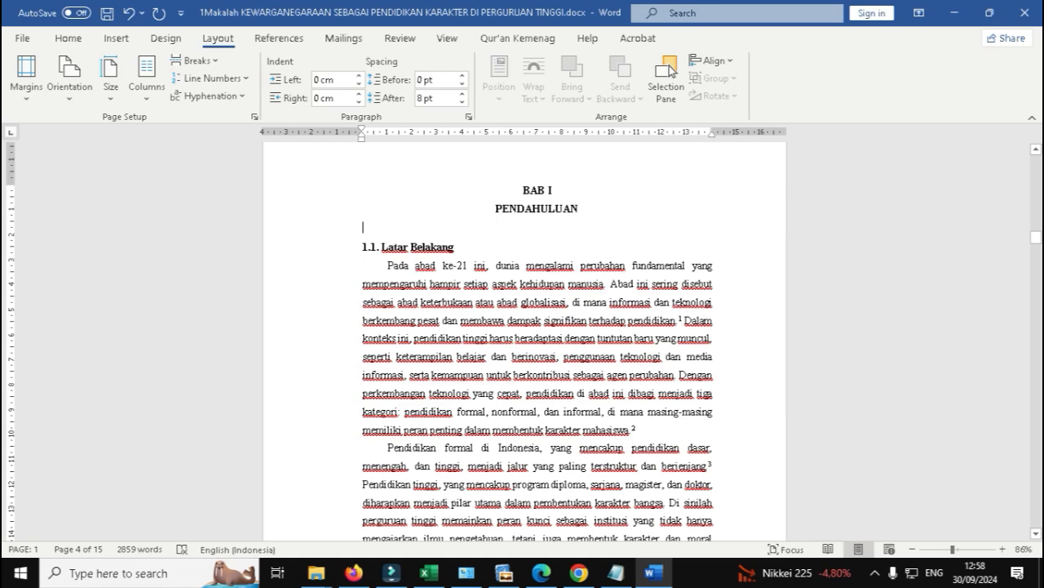
{"action": "key", "text": "Down"}
{"action": "key", "text": "Down"}
{"action": "key", "text": "Left"}
{"action": "triple_click", "coordinate": [437, 247]}
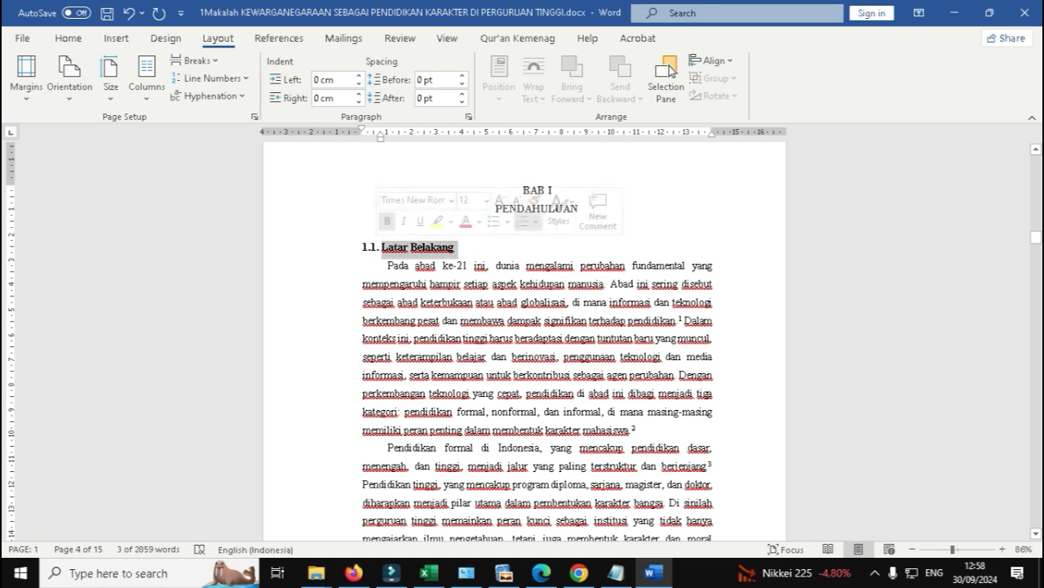
{"action": "left_click", "coordinate": [412, 246]}
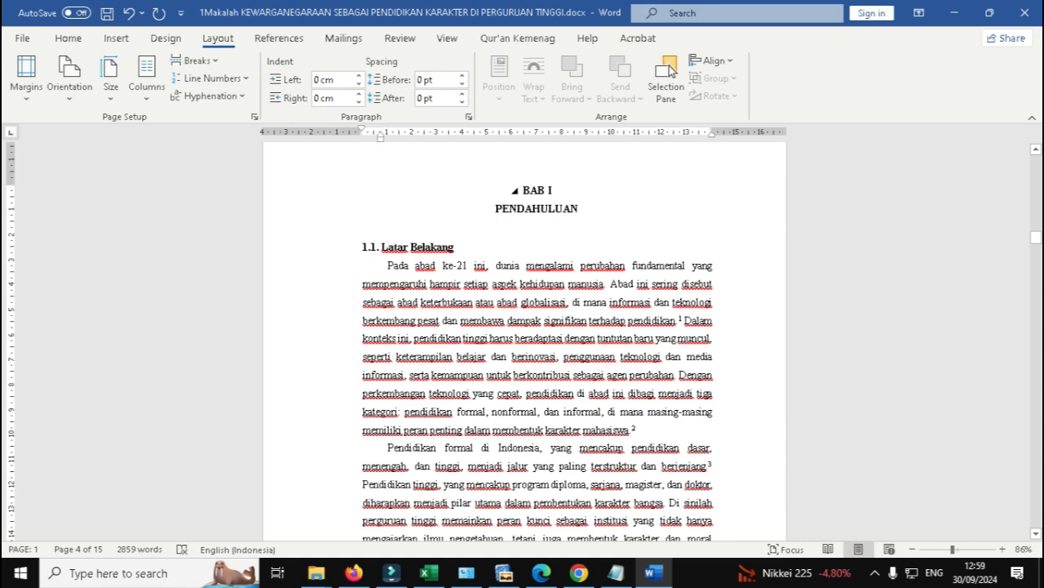
{"action": "left_click", "coordinate": [580, 209]}
{"action": "left_click", "coordinate": [515, 302]}
{"action": "scroll", "coordinate": [515, 302], "scroll_direction": "down", "scroll_amount": 1}
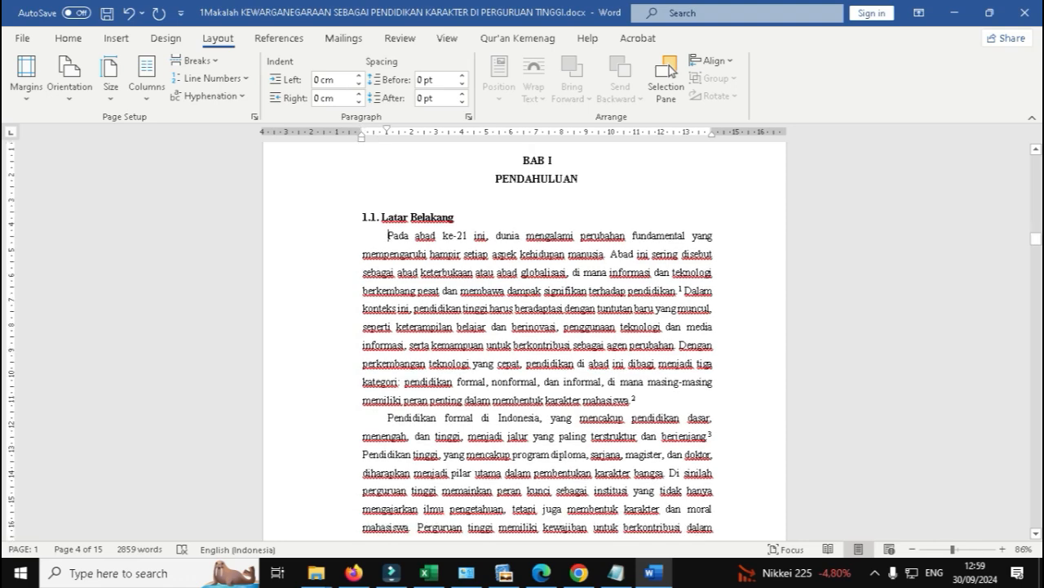
{"action": "scroll", "coordinate": [522, 343], "scroll_direction": "down", "scroll_amount": 4}
{"action": "scroll", "coordinate": [522, 343], "scroll_direction": "up", "scroll_amount": 5}
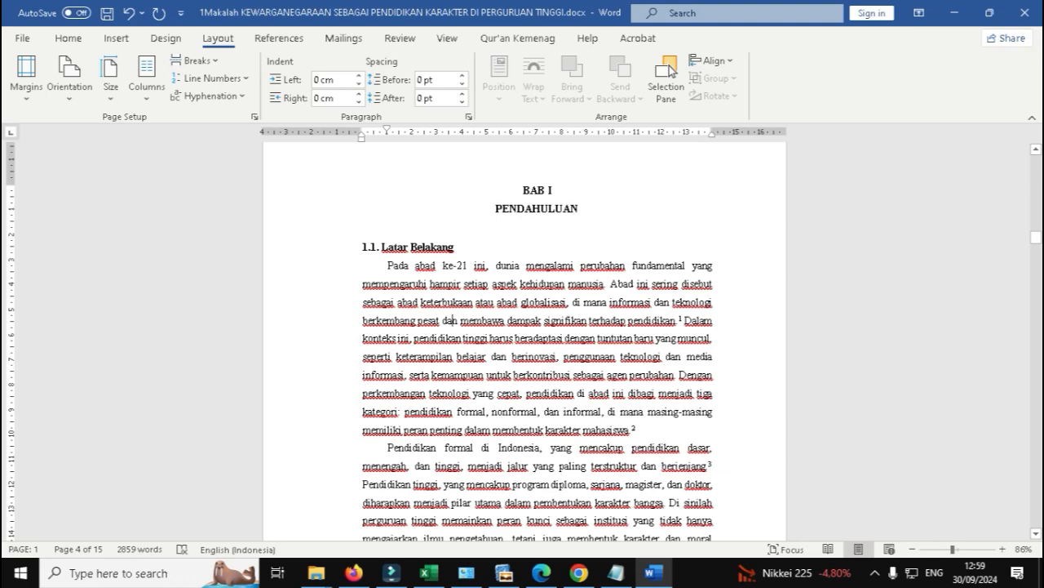
Increase the indent of the first three Latar Belakang paragraphs by one level so they align with the subheading text.
{"action": "scroll", "coordinate": [524, 343], "scroll_direction": "down", "scroll_amount": 3}
{"action": "scroll", "coordinate": [525, 342], "scroll_direction": "down", "scroll_amount": 2}
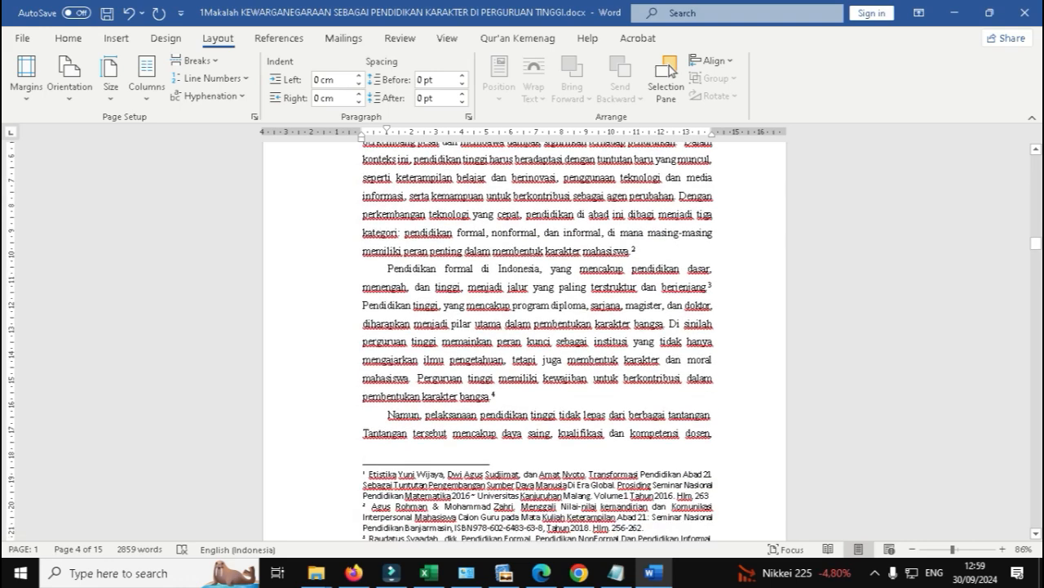
{"action": "left_click", "coordinate": [448, 414], "text": "shift"}
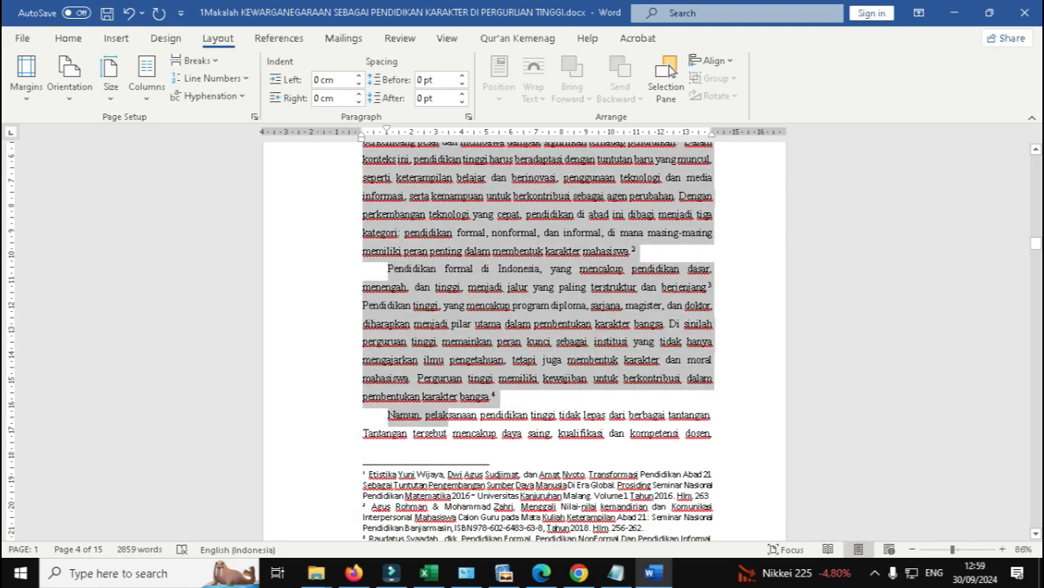
{"action": "scroll", "coordinate": [448, 415], "scroll_direction": "up", "scroll_amount": 3}
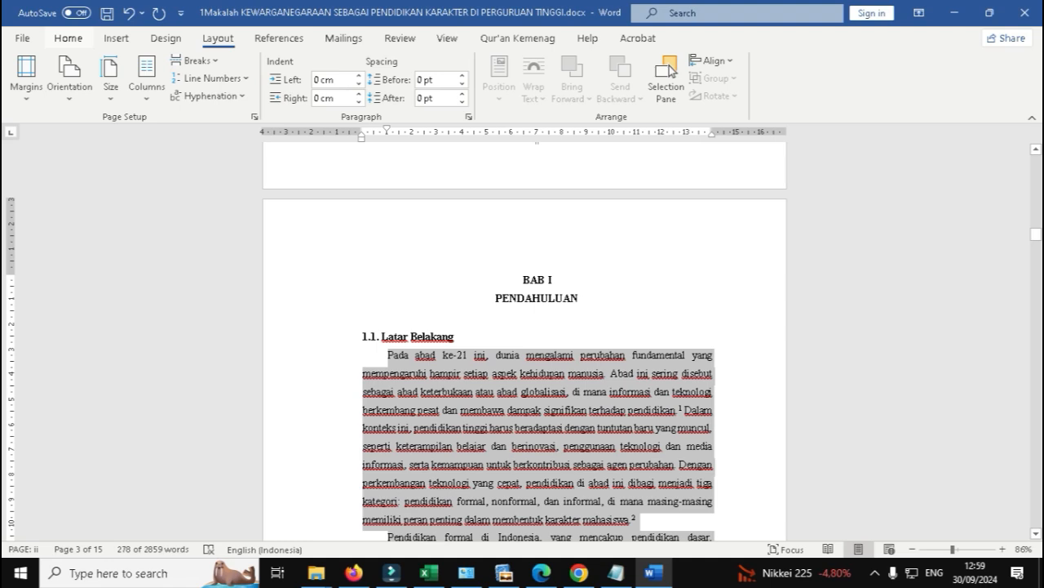
{"action": "left_click", "coordinate": [68, 38]}
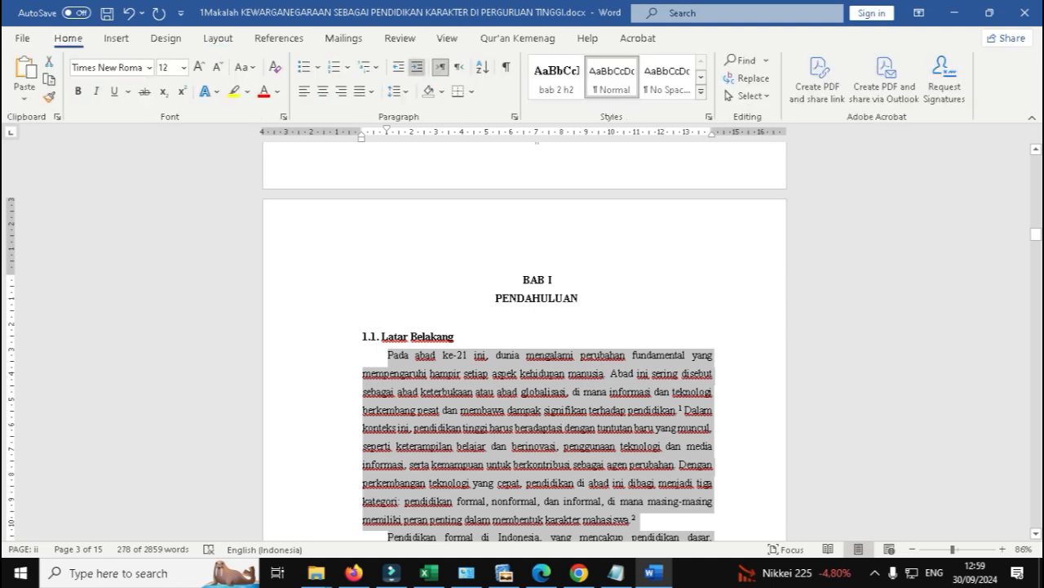
{"action": "left_click", "coordinate": [417, 67]}
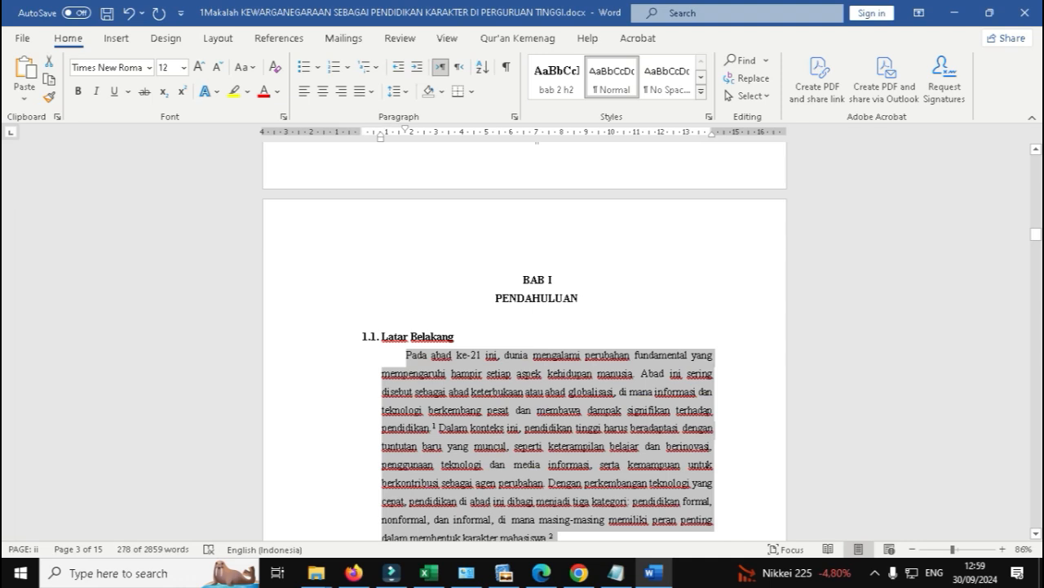
{"action": "left_click", "coordinate": [485, 391]}
Repeat the indent increase on the remaining Latar Belakang paragraphs, from "Pendidikan karakter adalah" to "Pendidikan kewarganegaraan sebagai bagian".
{"action": "scroll", "coordinate": [484, 391], "scroll_direction": "down", "scroll_amount": 3}
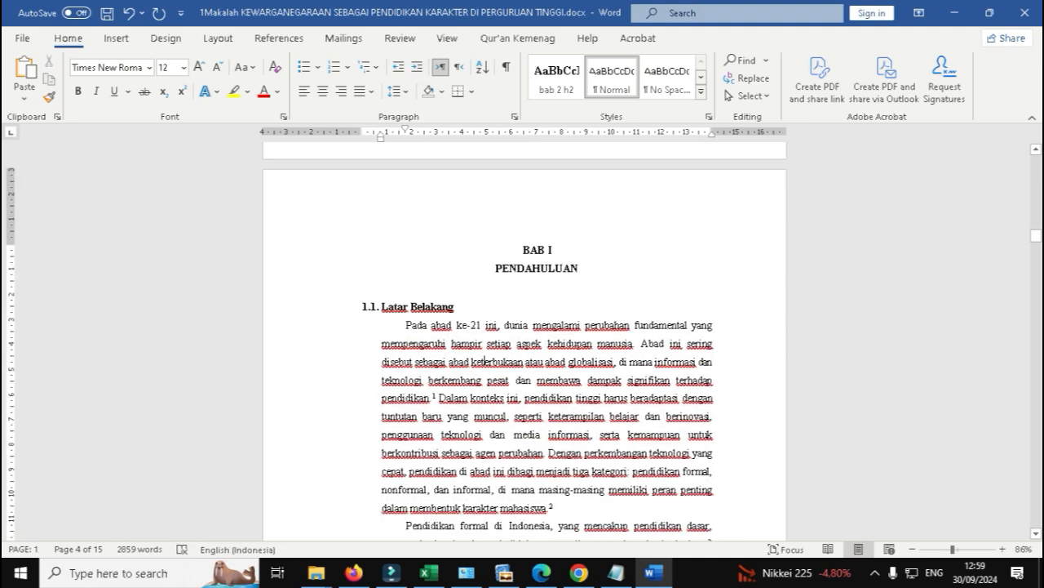
{"action": "scroll", "coordinate": [525, 350], "scroll_direction": "down", "scroll_amount": 1}
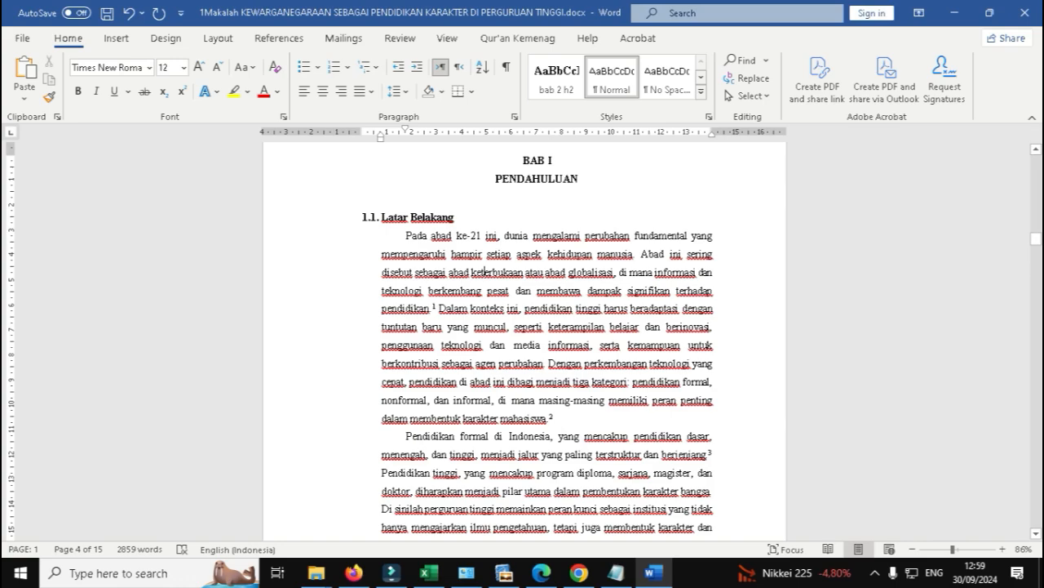
{"action": "scroll", "coordinate": [525, 343], "scroll_direction": "down", "scroll_amount": 8}
{"action": "scroll", "coordinate": [525, 342], "scroll_direction": "down", "scroll_amount": 10}
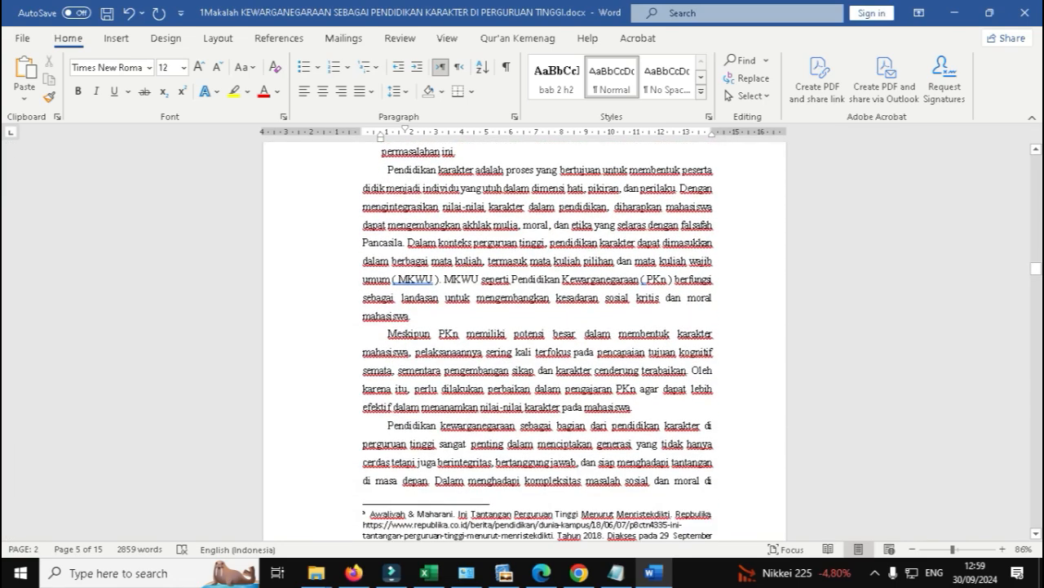
{"action": "left_click_drag", "start_coordinate": [495, 224], "coordinate": [506, 444]}
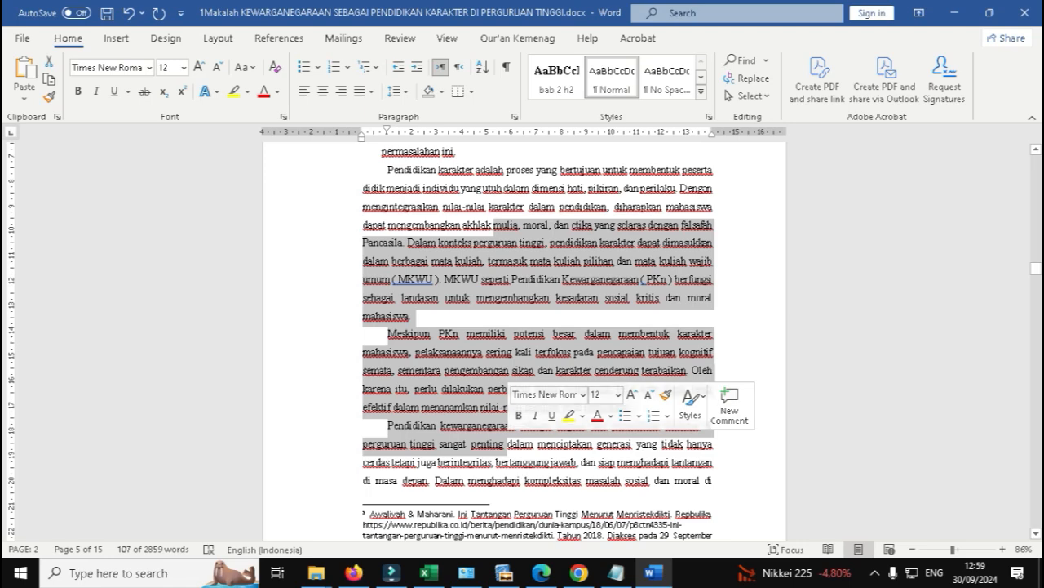
{"action": "key", "text": "F4"}
Insert a blank line after the last Latar Belakang paragraph, above the subheading 1.2. Rumusan Masalah.
{"action": "scroll", "coordinate": [524, 343], "scroll_direction": "down", "scroll_amount": 5}
{"action": "scroll", "coordinate": [525, 343], "scroll_direction": "down", "scroll_amount": 5}
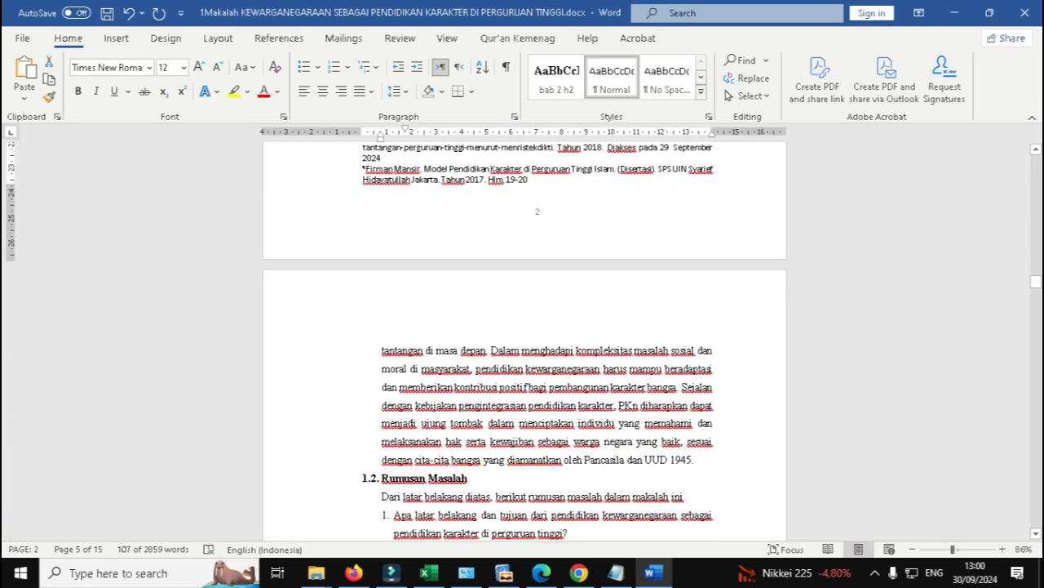
{"action": "left_click", "coordinate": [522, 322]}
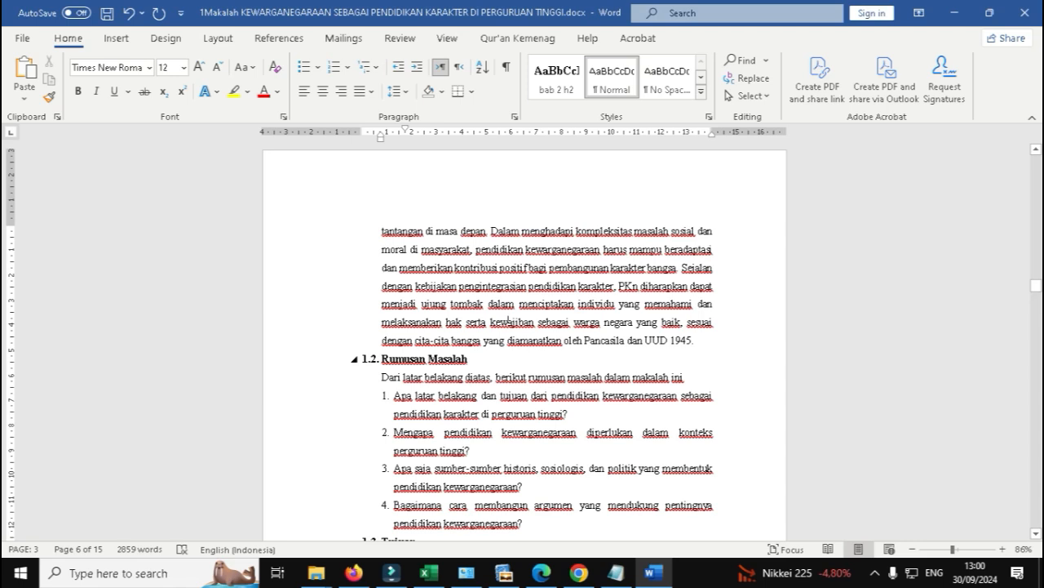
{"action": "left_click", "coordinate": [696, 340]}
{"action": "key", "text": "Return"}
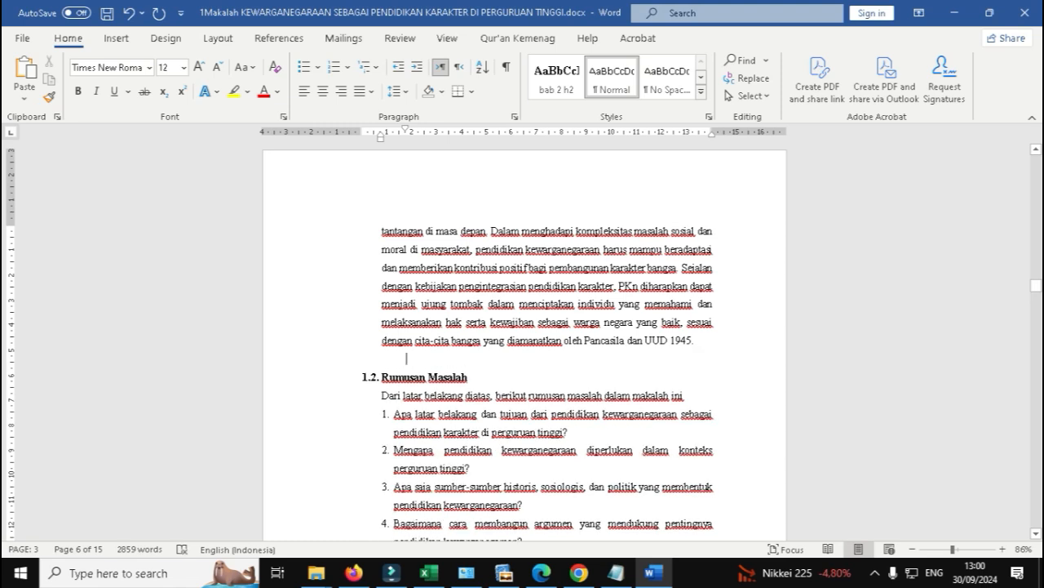
Apply a first-line special indent to the introductory sentence beneath the subheading 1.2. Rumusan Masalah.
{"action": "left_click", "coordinate": [382, 395]}
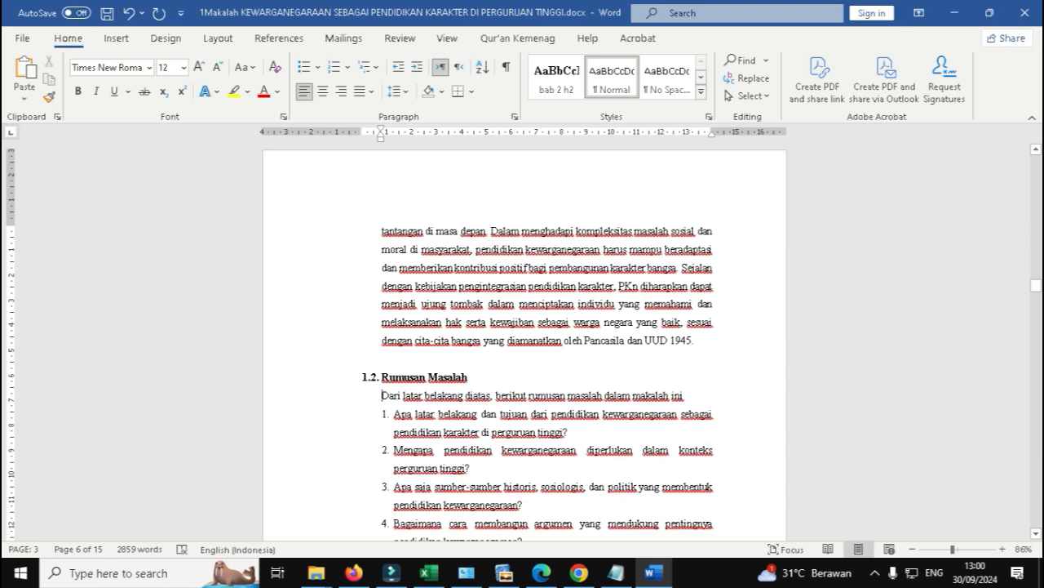
{"action": "left_click", "coordinate": [514, 116]}
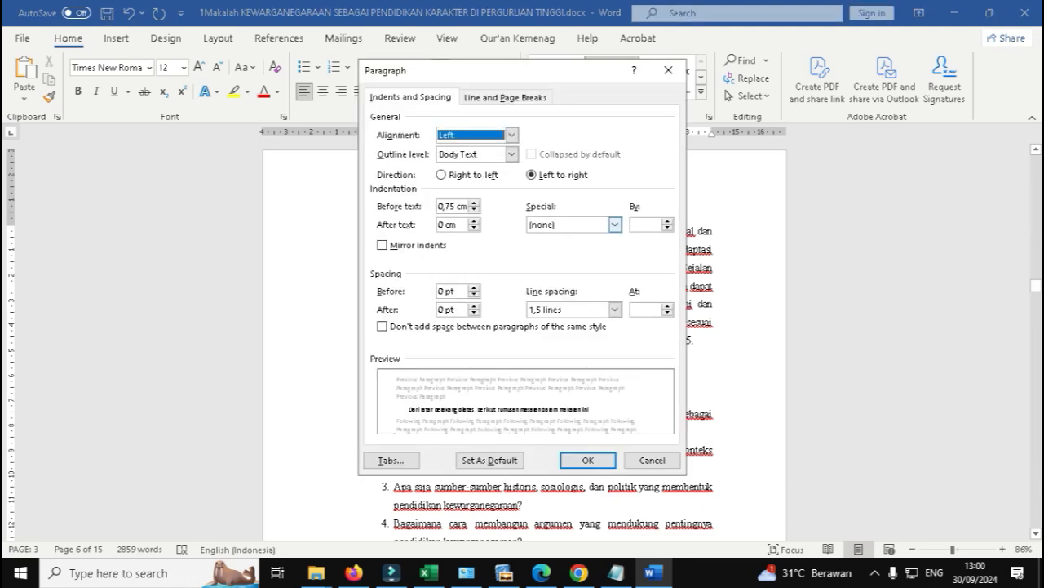
{"action": "left_click", "coordinate": [614, 224]}
{"action": "left_click", "coordinate": [563, 246]}
{"action": "key", "text": "Return"}
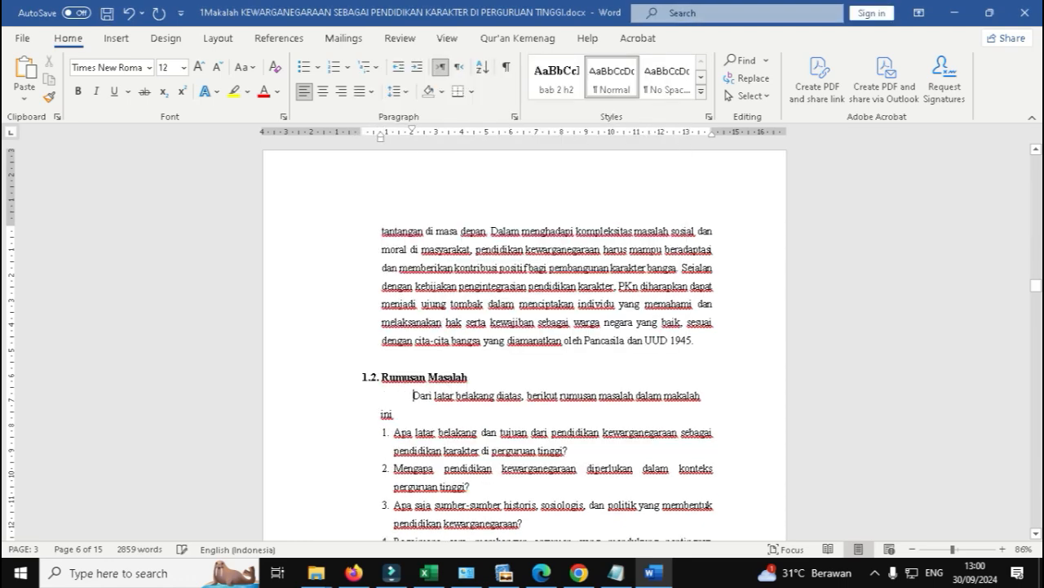
Insert an unnumbered blank line after item 4 of the Rumusan Masalah list, above the subheading 1.3. Tujuan.
{"action": "scroll", "coordinate": [522, 342], "scroll_direction": "down", "scroll_amount": 3}
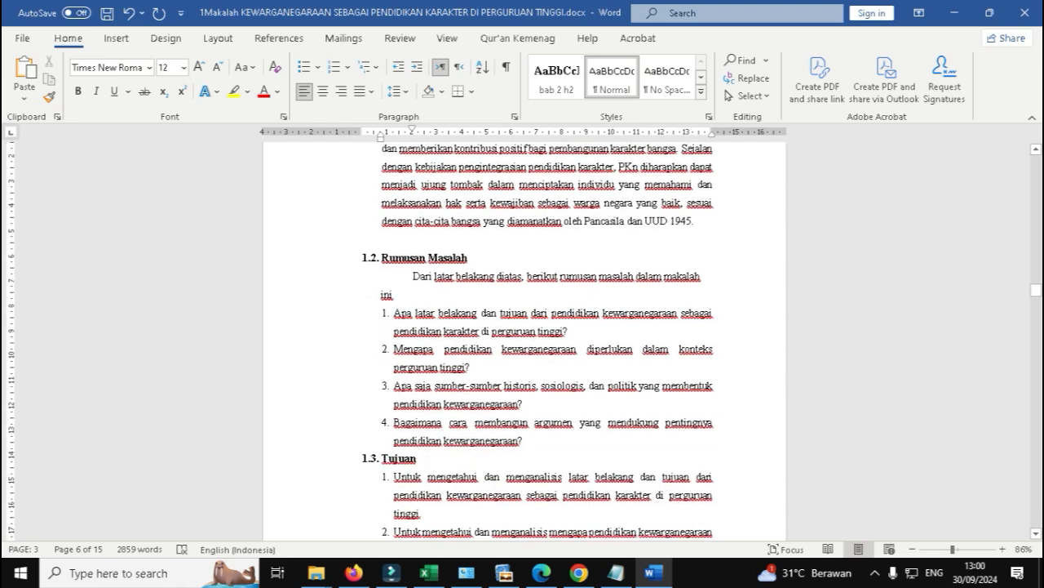
{"action": "left_click", "coordinate": [523, 440]}
{"action": "key", "text": "Return"}
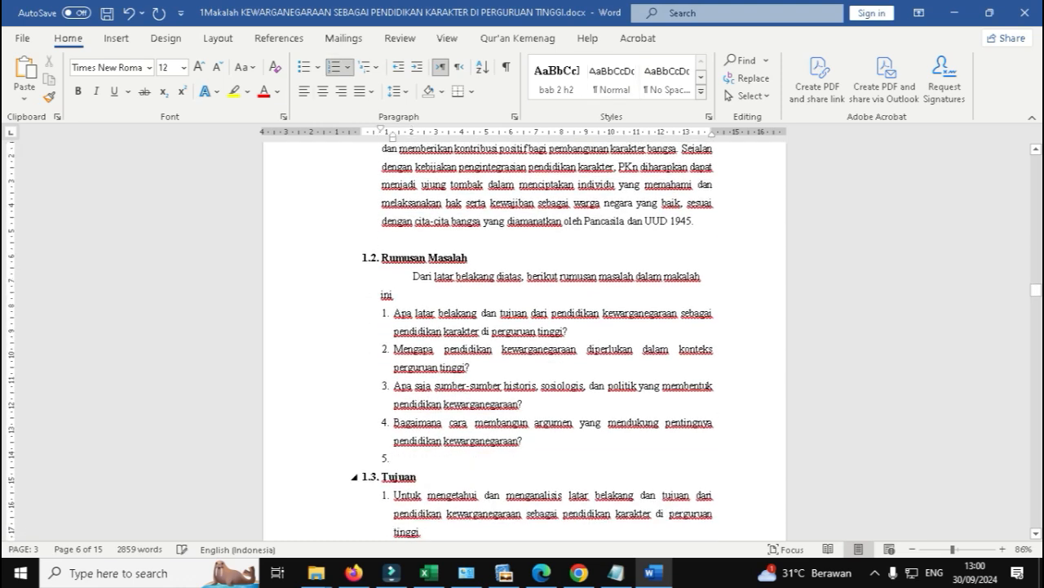
{"action": "key", "text": "BackSpace"}
{"action": "scroll", "coordinate": [522, 343], "scroll_direction": "down", "scroll_amount": 3}
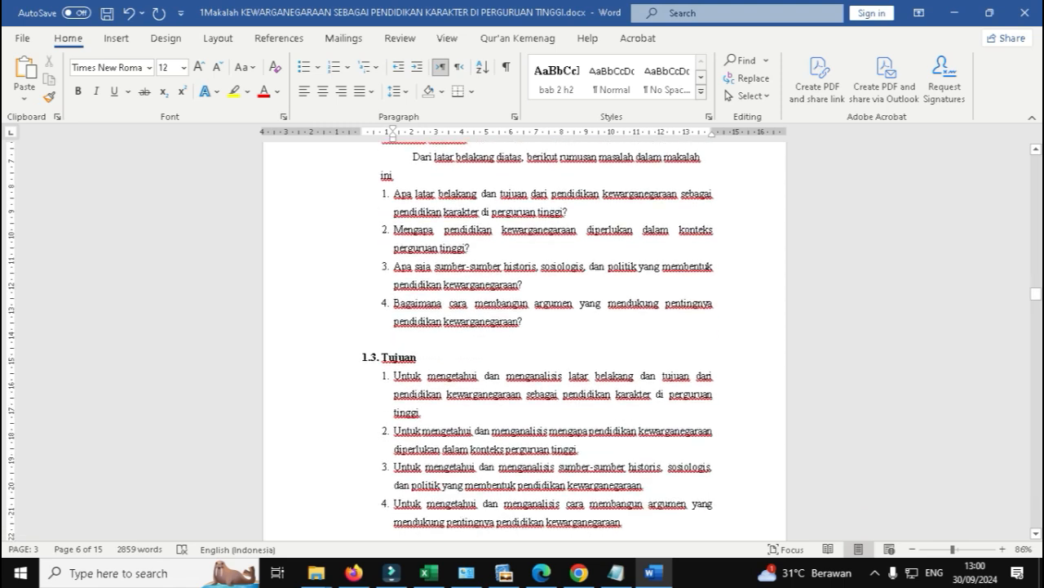
{"action": "scroll", "coordinate": [523, 343], "scroll_direction": "down", "scroll_amount": 1}
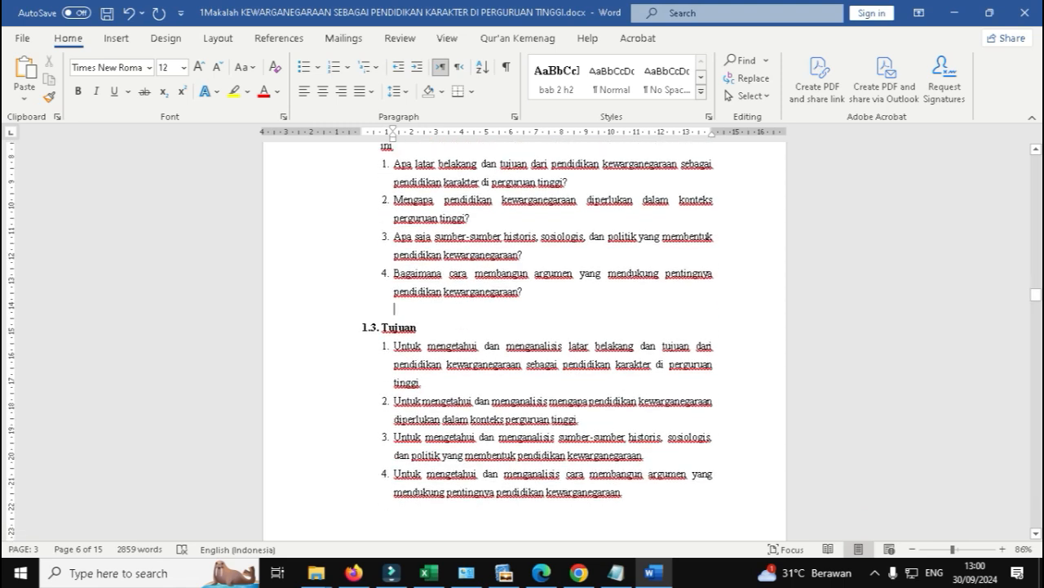
Delete the blank lines above the BAB II heading so the chapter title starts at the top margin.
{"action": "left_click", "coordinate": [385, 347]}
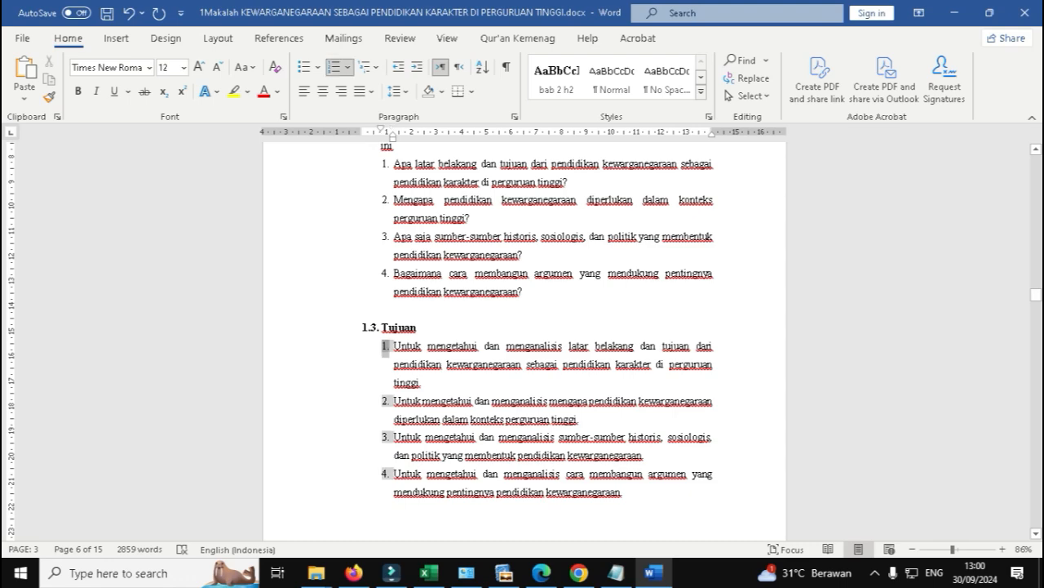
{"action": "left_click", "coordinate": [447, 364]}
{"action": "scroll", "coordinate": [447, 364], "scroll_direction": "down", "scroll_amount": 9}
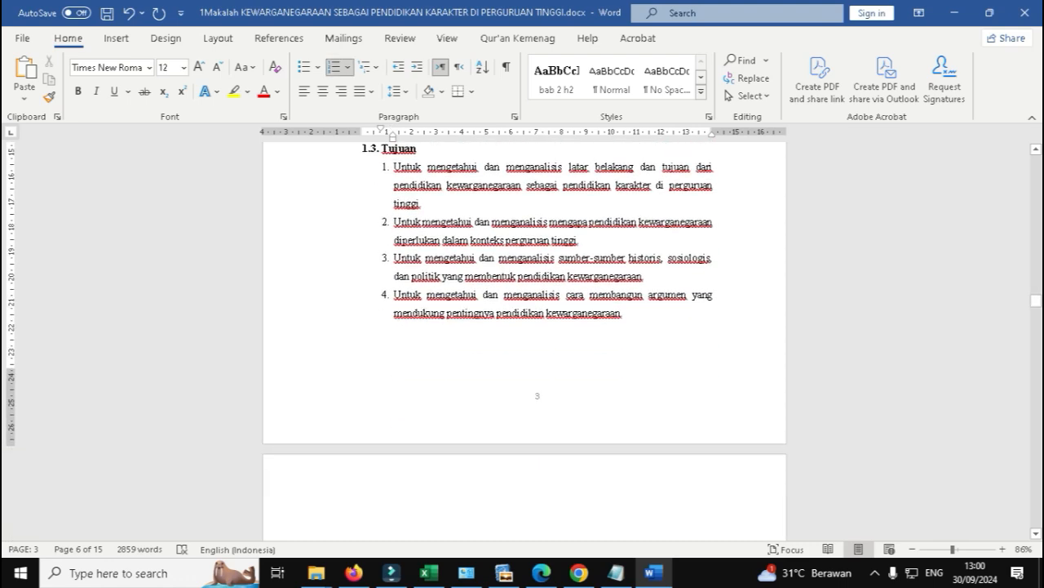
{"action": "scroll", "coordinate": [407, 354], "scroll_direction": "down", "scroll_amount": 3}
{"action": "left_click", "coordinate": [407, 354]}
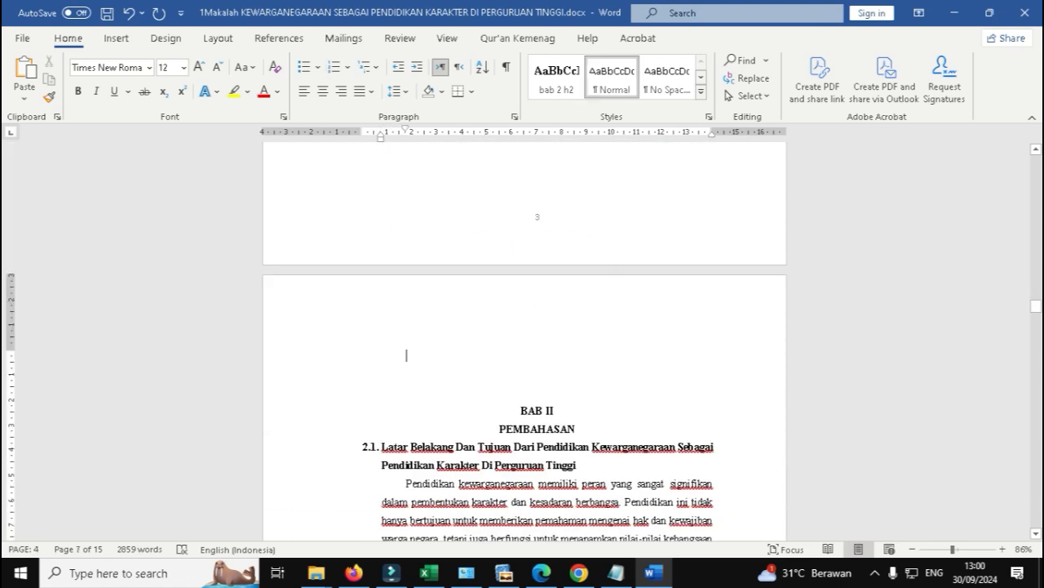
{"action": "left_click_drag", "start_coordinate": [406, 355], "coordinate": [589, 378]}
{"action": "key", "text": "Delete"}
{"action": "key", "text": "Delete"}
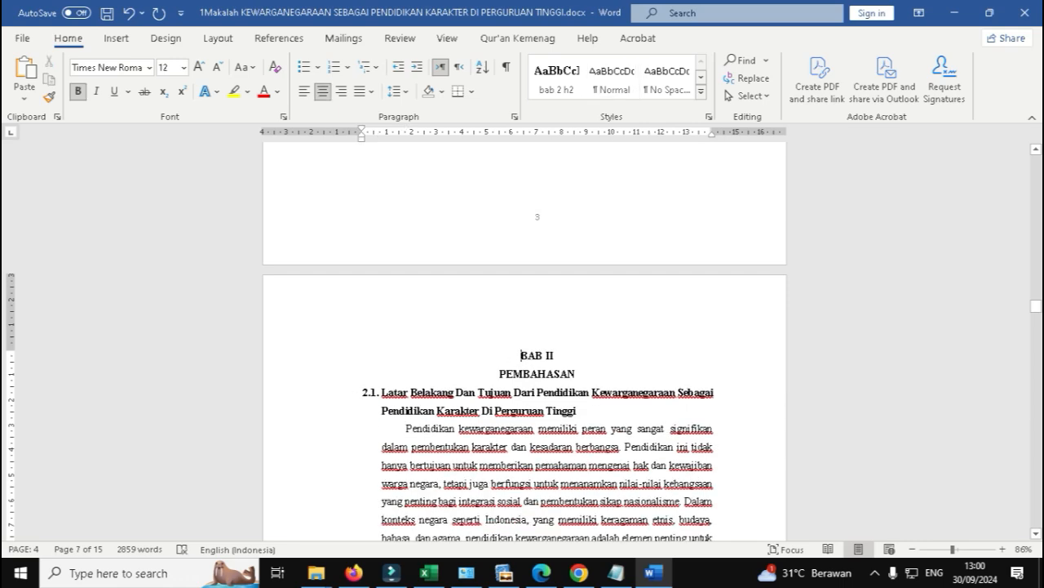
Switch to WhatsApp Web, download penuntun-biologi.pdf from the newest chat, and reply "print?".
{"action": "left_click", "coordinate": [541, 572]}
{"action": "left_click", "coordinate": [204, 225]}
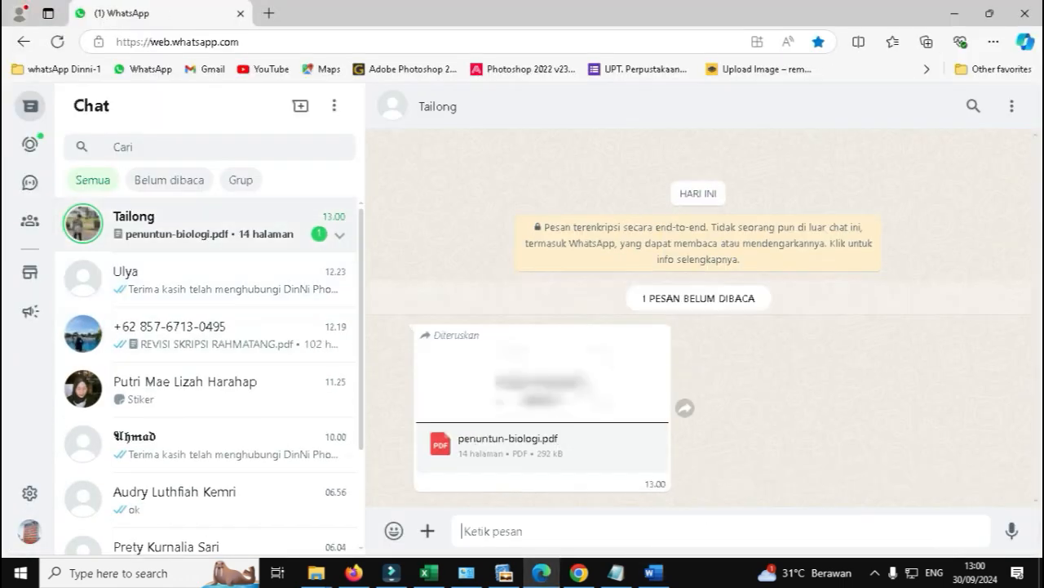
{"action": "left_click", "coordinate": [531, 445]}
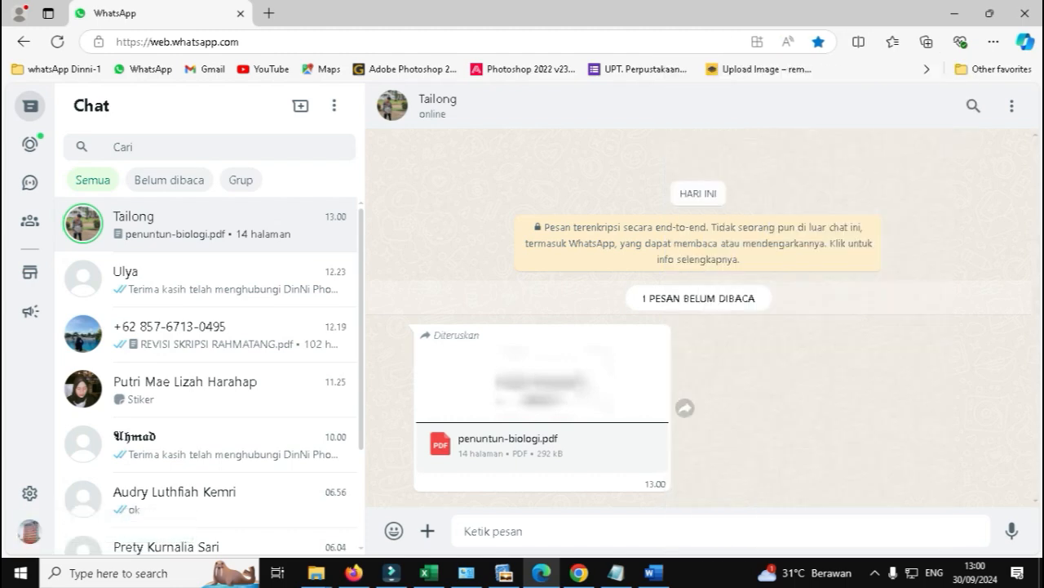
{"action": "type", "text": "print"}
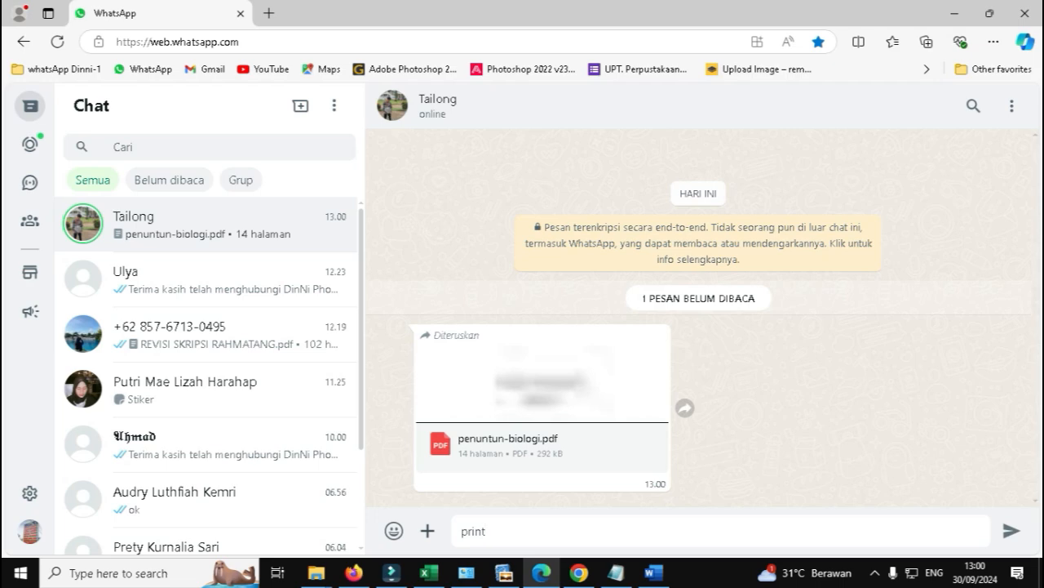
{"action": "type", "text": "?"}
{"action": "key", "text": "Return"}
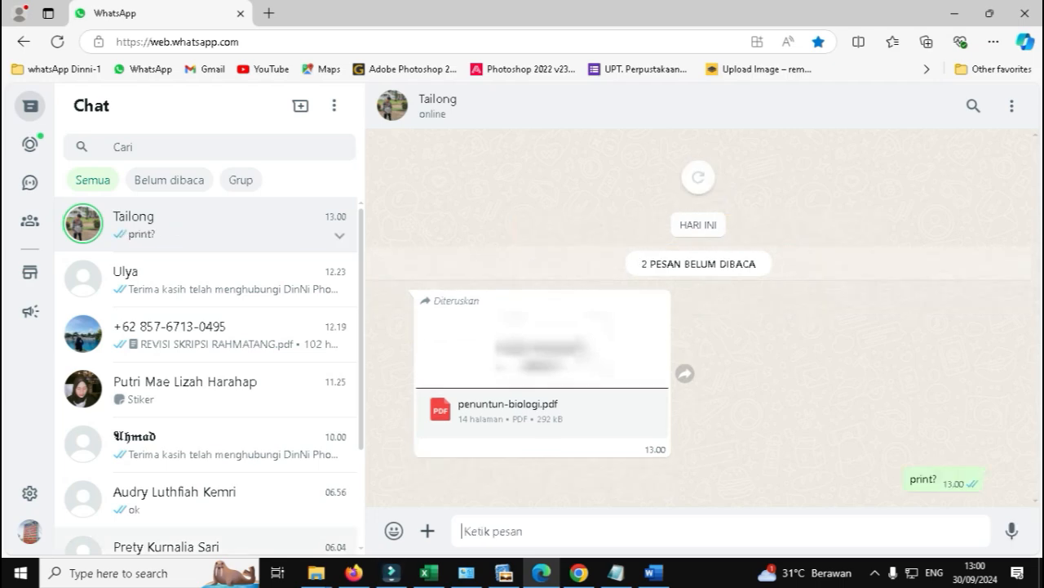
Open the Downloads folder in File Explorer and check for penuntun-biologi.pdf.
{"action": "mouse_move", "coordinate": [316, 572]}
{"action": "left_click", "coordinate": [482, 493]}
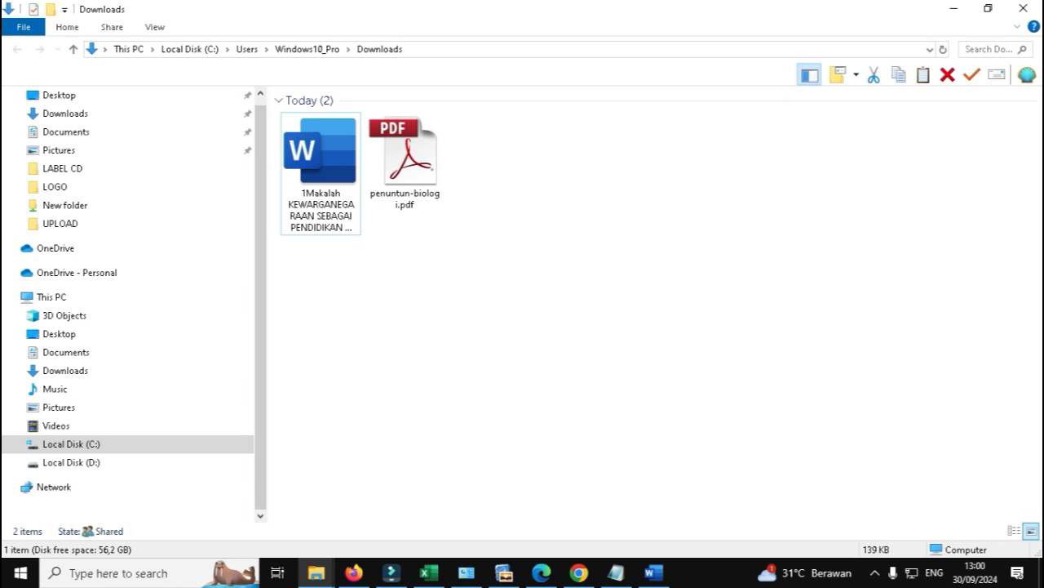
{"action": "mouse_move", "coordinate": [578, 573]}
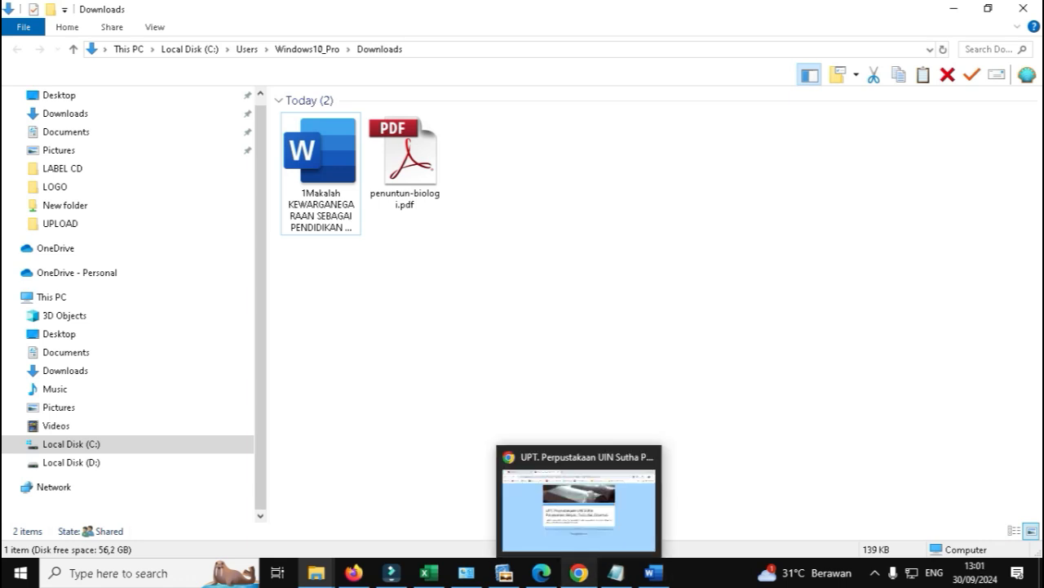
{"action": "mouse_move", "coordinate": [653, 573]}
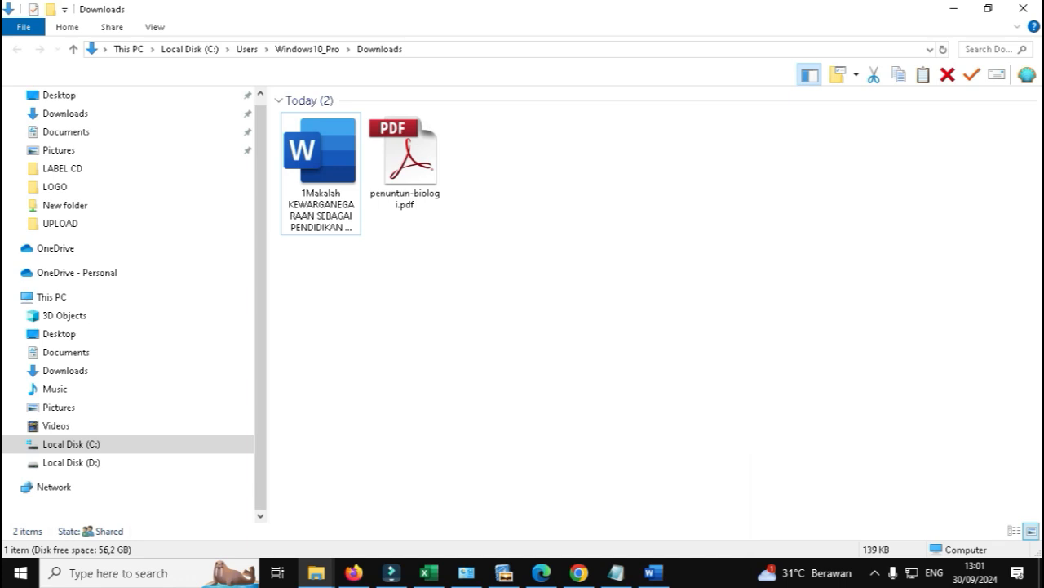
Switch back to the makalah in Word and insert a blank line between PEMBAHASAN and subheading 2.1.
{"action": "left_click", "coordinate": [653, 573]}
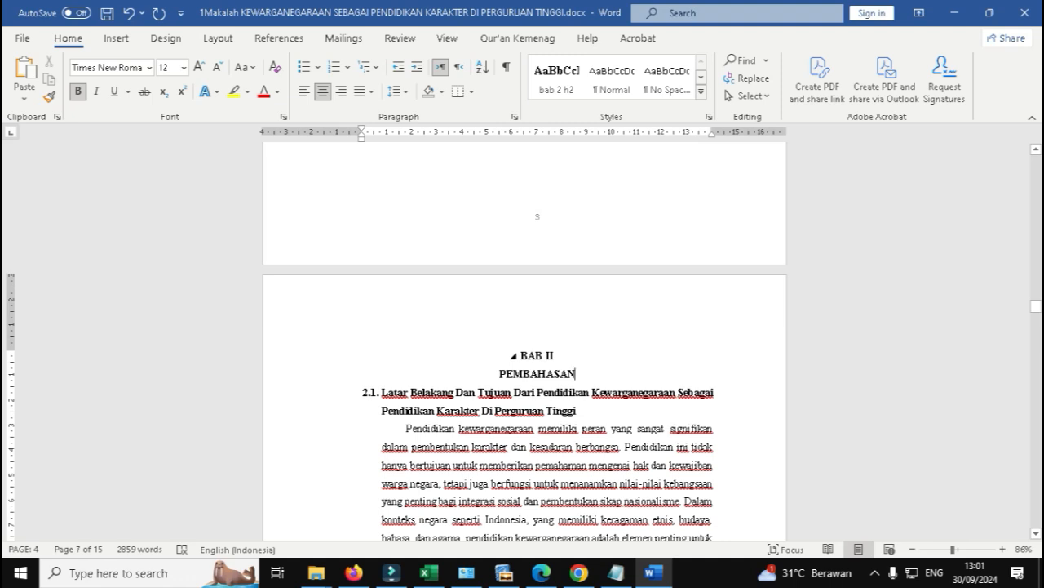
{"action": "key", "text": "Return"}
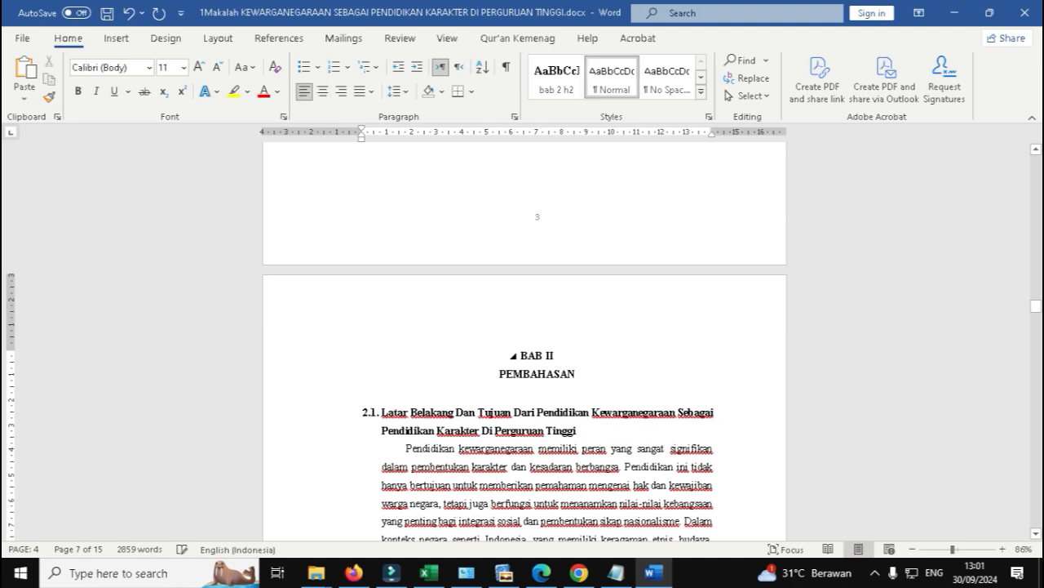
Change the words "Dan", "Dari" and "Di" in subheading 2.1 to lowercase "dan", "dari" and "di".
{"action": "scroll", "coordinate": [535, 349], "scroll_direction": "down", "scroll_amount": 3}
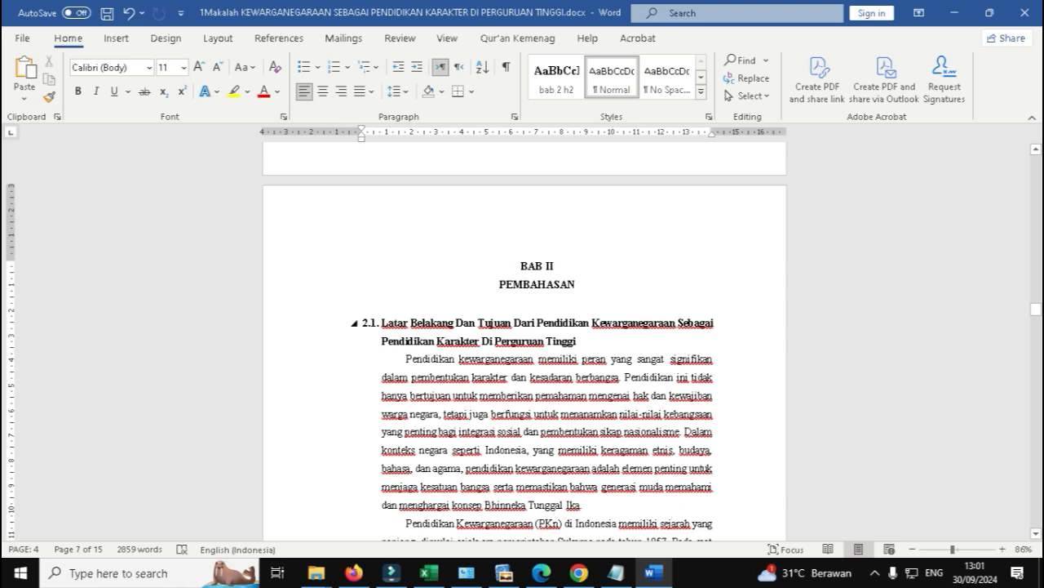
{"action": "left_click", "coordinate": [398, 322]}
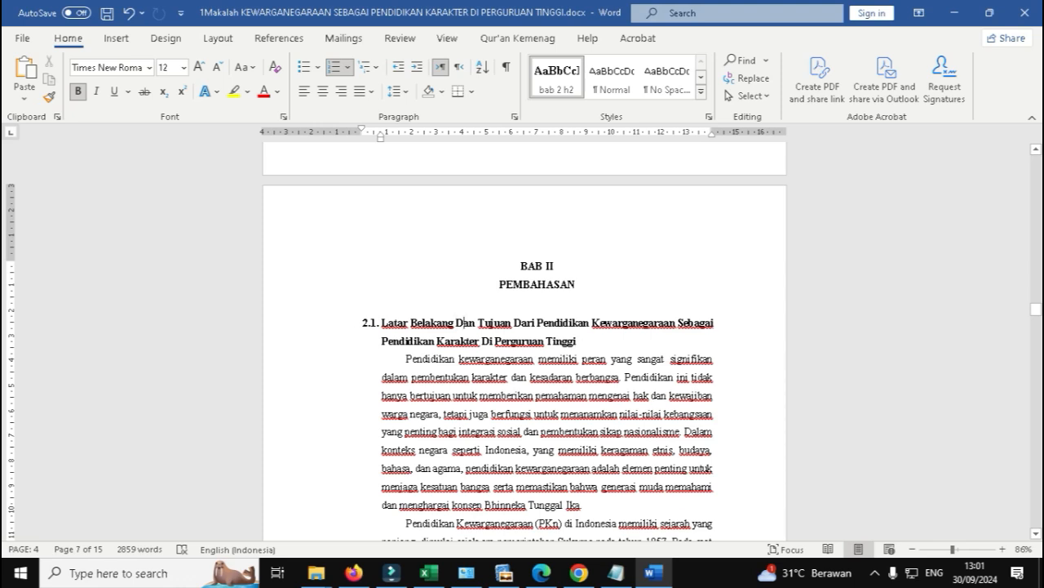
{"action": "key", "text": "BackSpace"}
{"action": "type", "text": "d"}
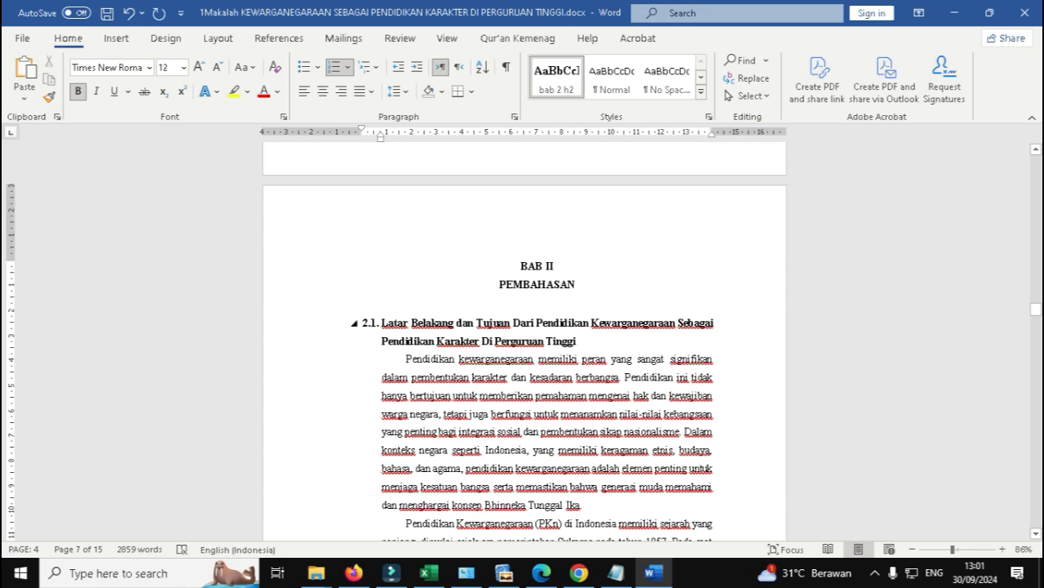
{"action": "left_click_drag", "start_coordinate": [513, 322], "coordinate": [522, 322]}
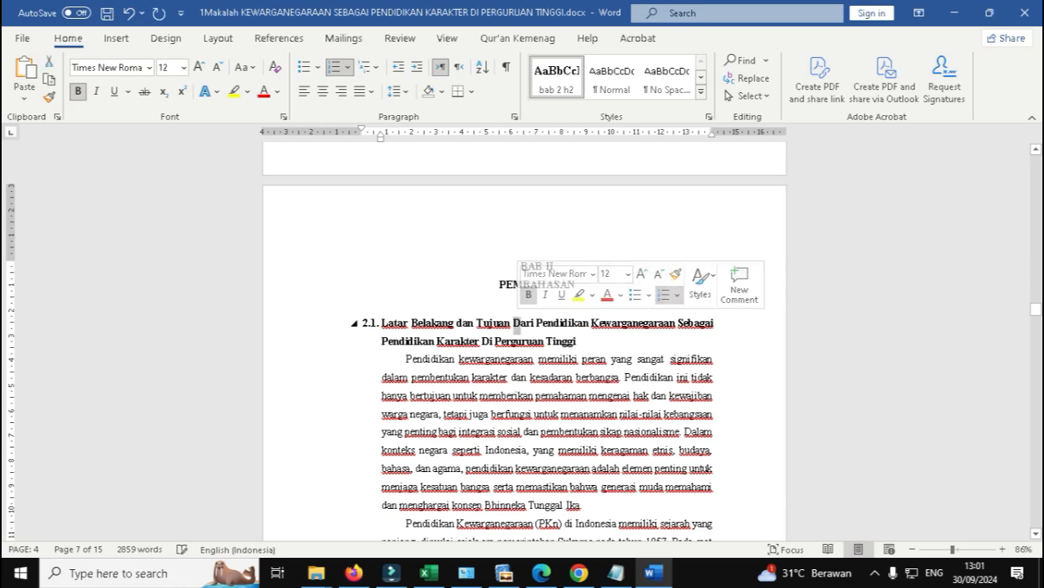
{"action": "type", "text": "d"}
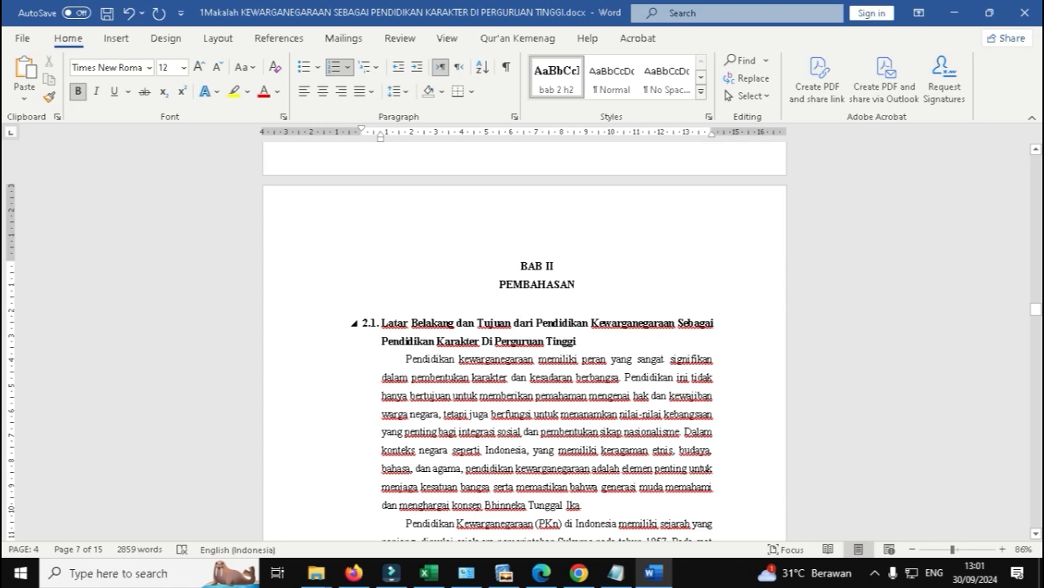
{"action": "left_click_drag", "start_coordinate": [482, 340], "coordinate": [489, 341]}
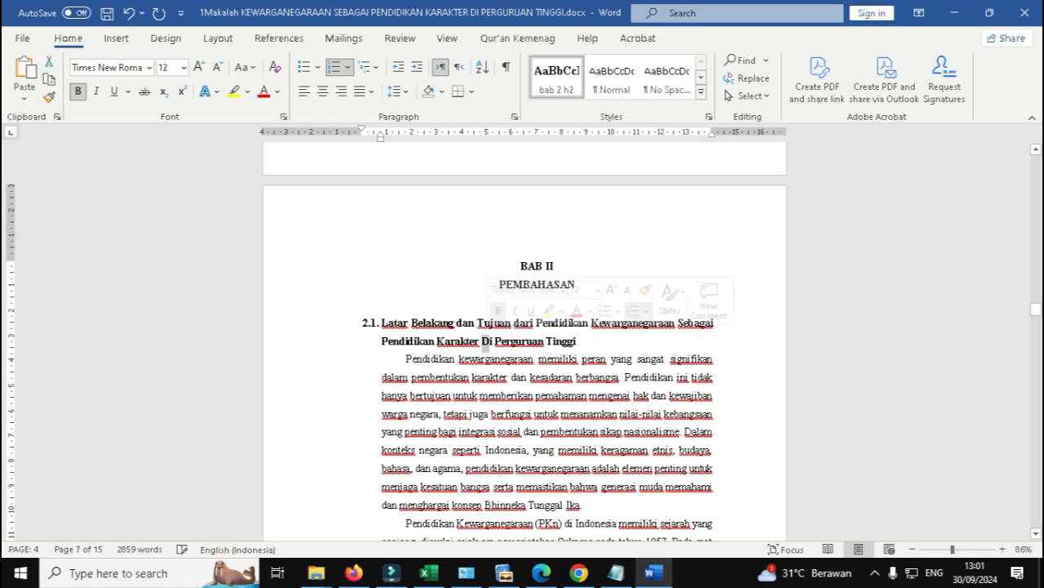
{"action": "type", "text": "d"}
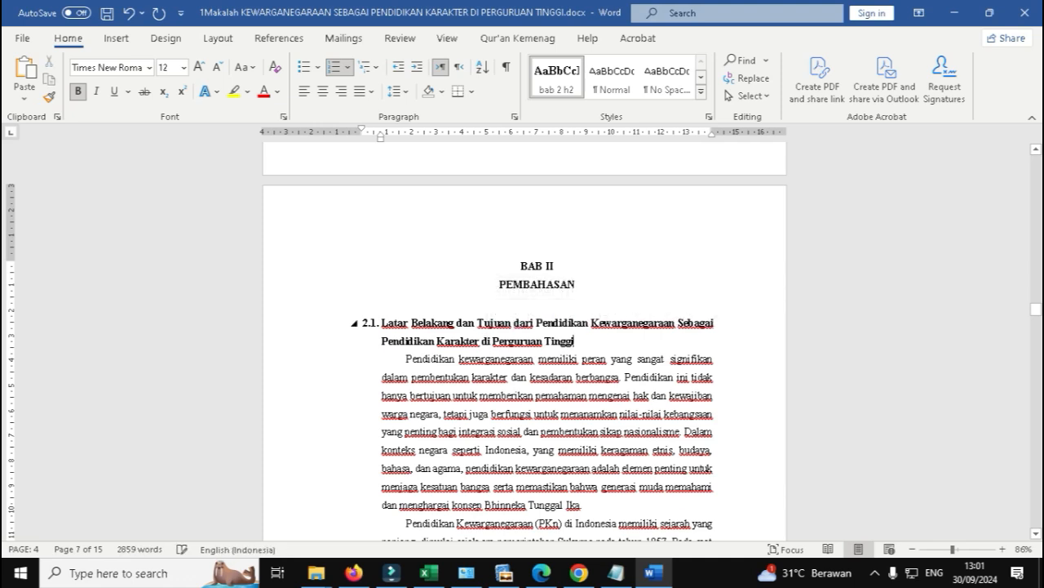
Examine the paragraph indents and heading spacing of the BAB II opening and back through the BAB I pages.
{"action": "scroll", "coordinate": [524, 342], "scroll_direction": "down", "scroll_amount": 2}
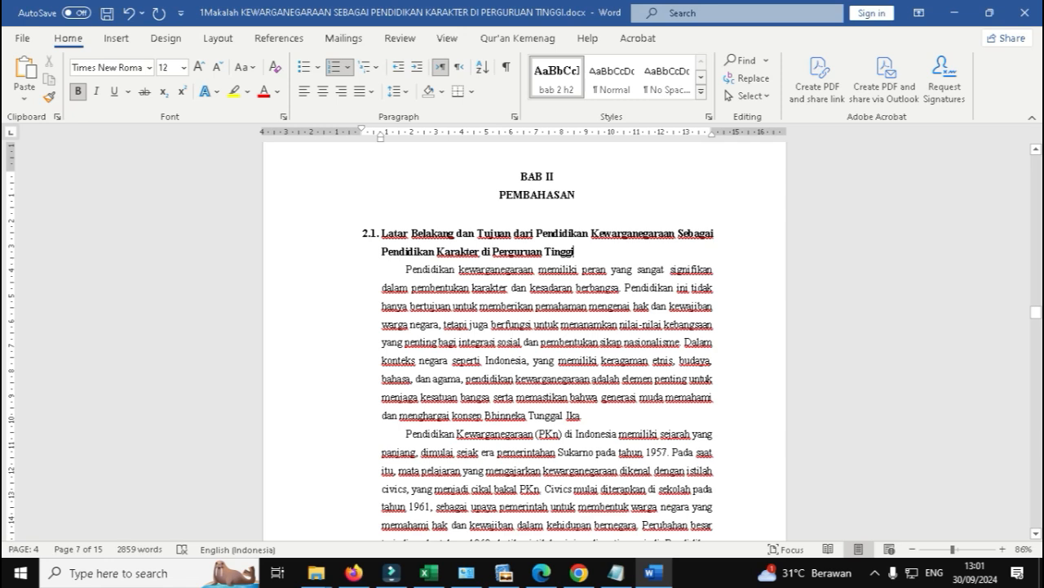
{"action": "left_click", "coordinate": [405, 322]}
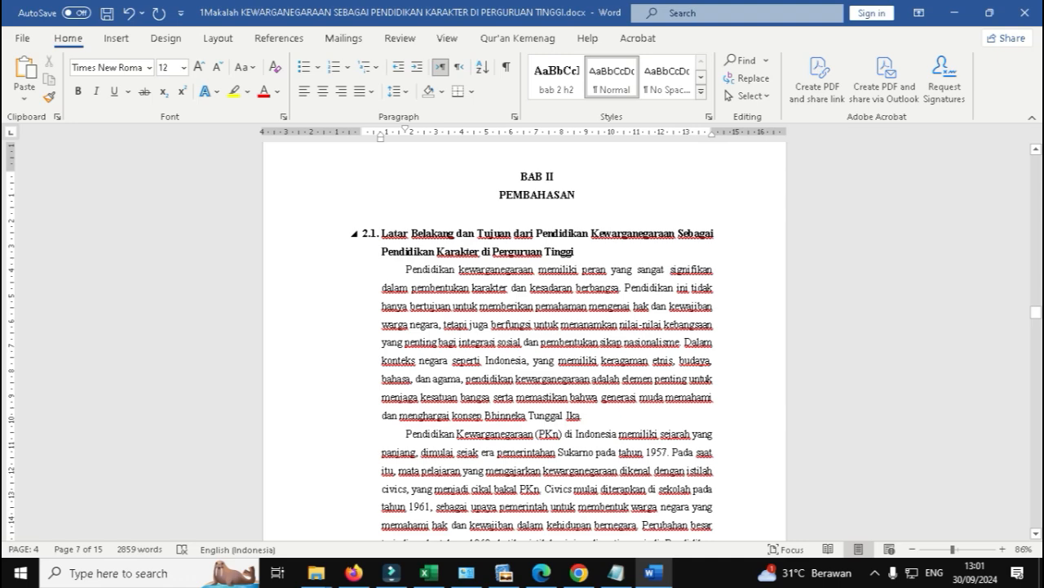
{"action": "scroll", "coordinate": [522, 327], "scroll_direction": "up", "scroll_amount": 5}
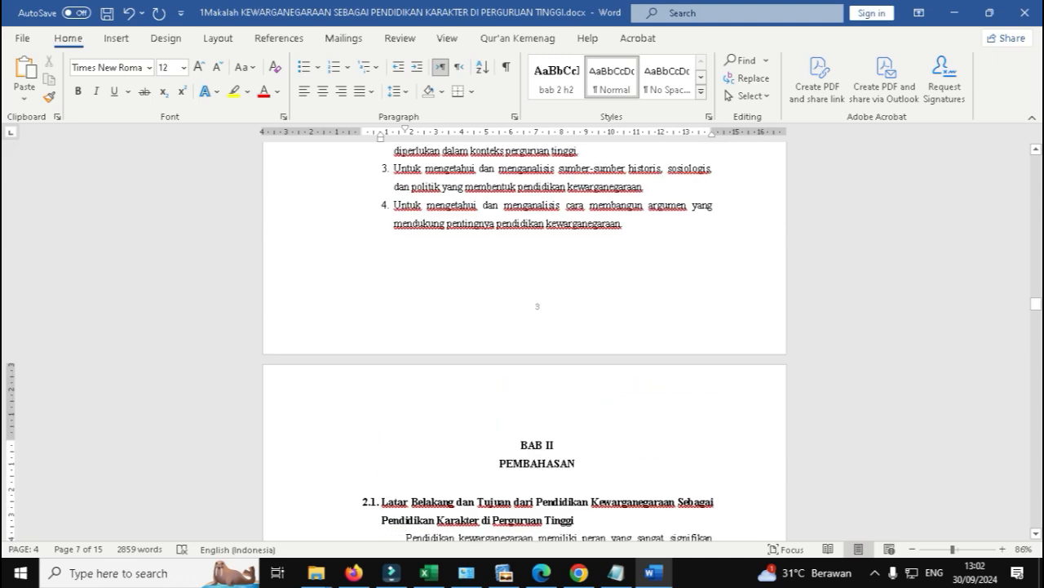
{"action": "scroll", "coordinate": [522, 326], "scroll_direction": "up", "scroll_amount": 6}
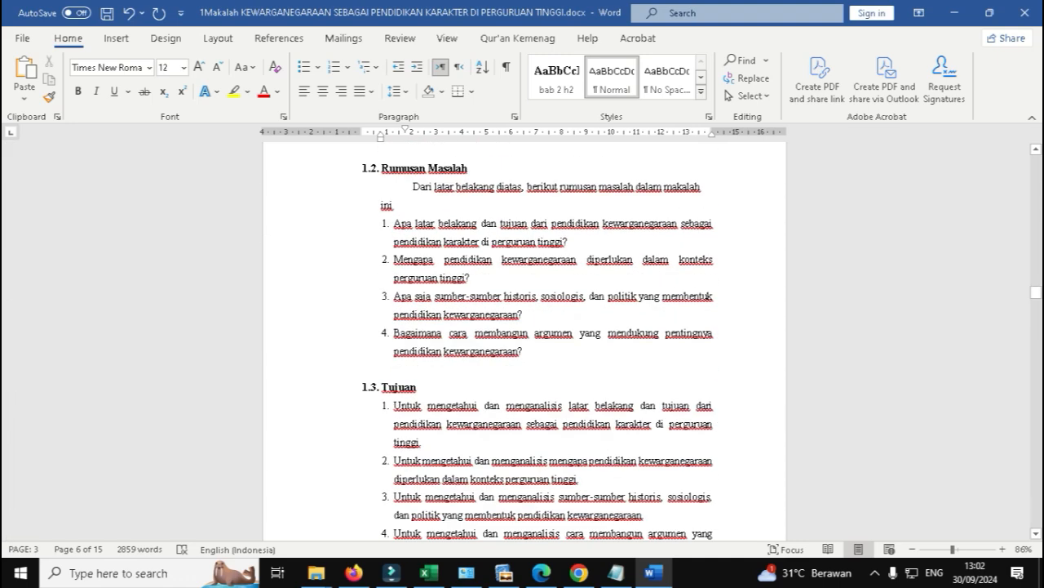
{"action": "scroll", "coordinate": [523, 327], "scroll_direction": "up", "scroll_amount": 12}
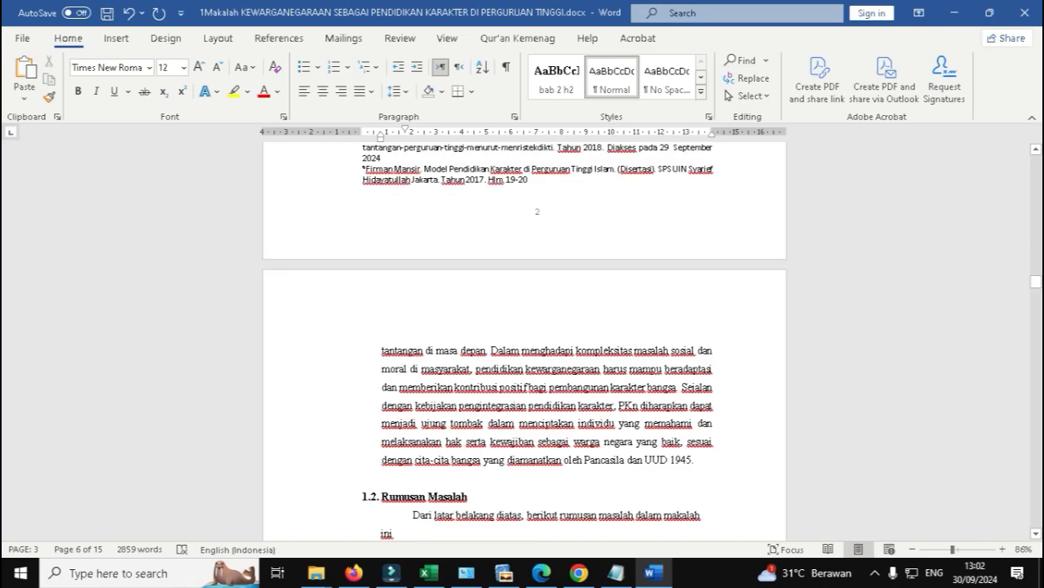
{"action": "scroll", "coordinate": [522, 326], "scroll_direction": "up", "scroll_amount": 15}
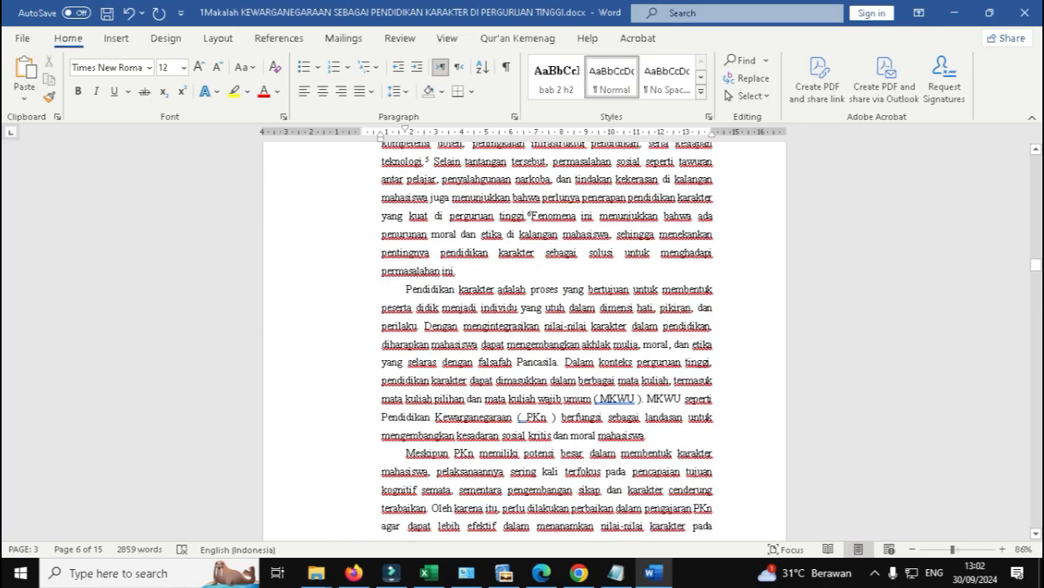
{"action": "scroll", "coordinate": [522, 327], "scroll_direction": "up", "scroll_amount": 10}
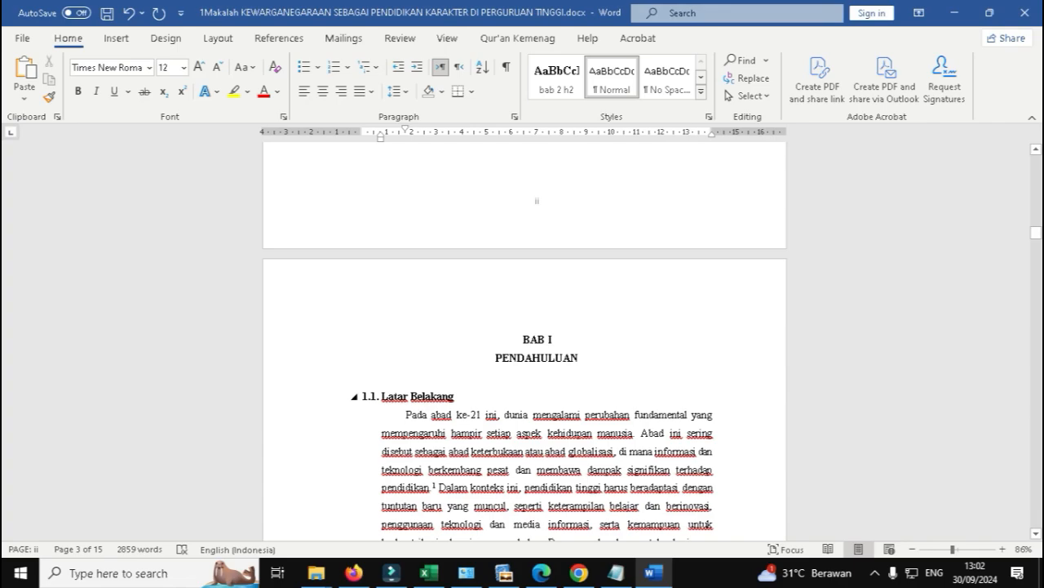
{"action": "scroll", "coordinate": [522, 343], "scroll_direction": "down", "scroll_amount": 3}
{"action": "scroll", "coordinate": [522, 343], "scroll_direction": "down", "scroll_amount": 15}
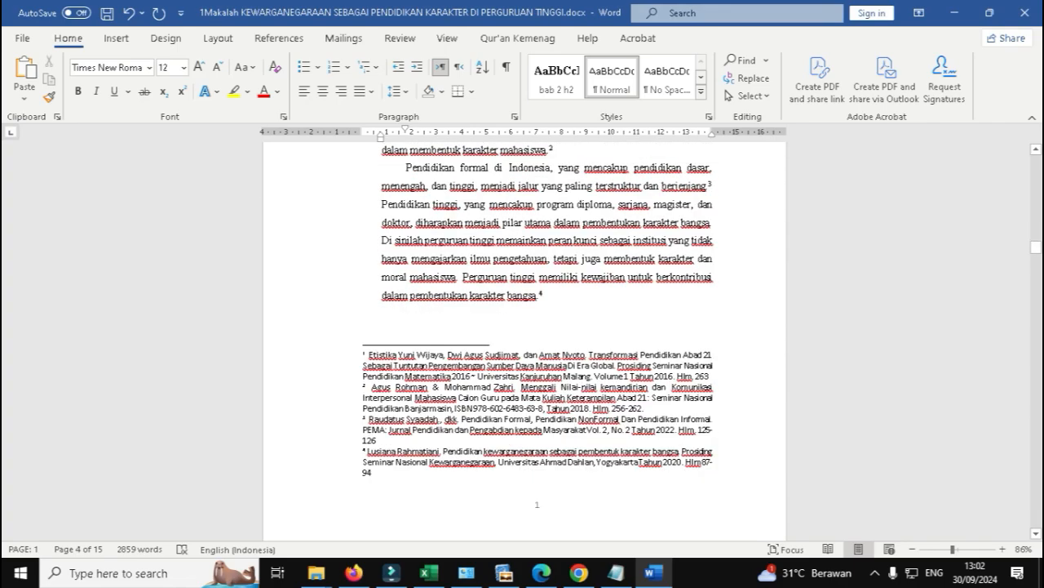
Delete the words "Latar Belakang dan" from subheading 2.1 so that it begins with "Tujuan dari Pendidikan Kewarganegaraan".
{"action": "scroll", "coordinate": [523, 342], "scroll_direction": "down", "scroll_amount": 15}
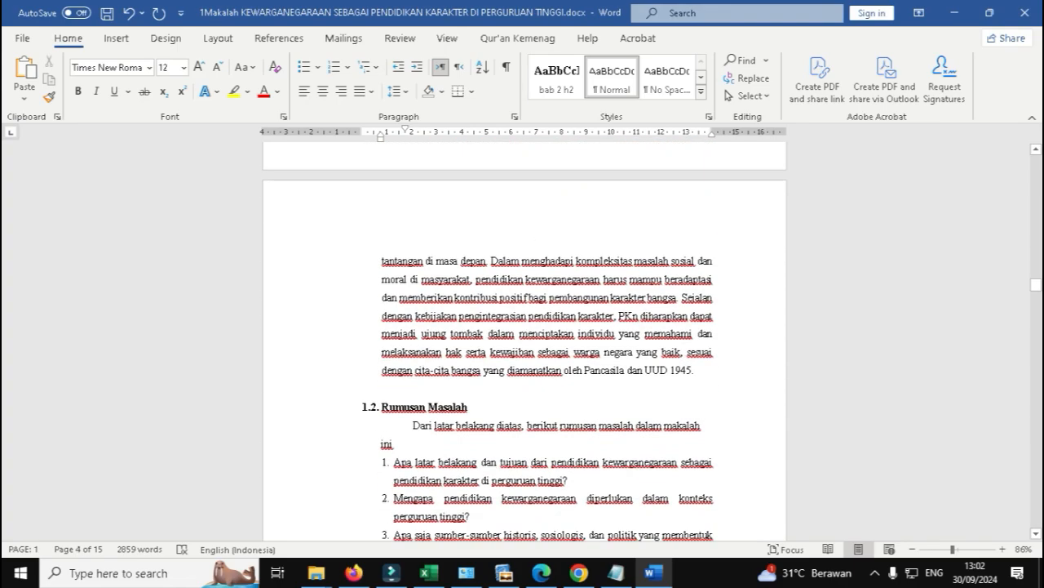
{"action": "scroll", "coordinate": [523, 343], "scroll_direction": "down", "scroll_amount": 6}
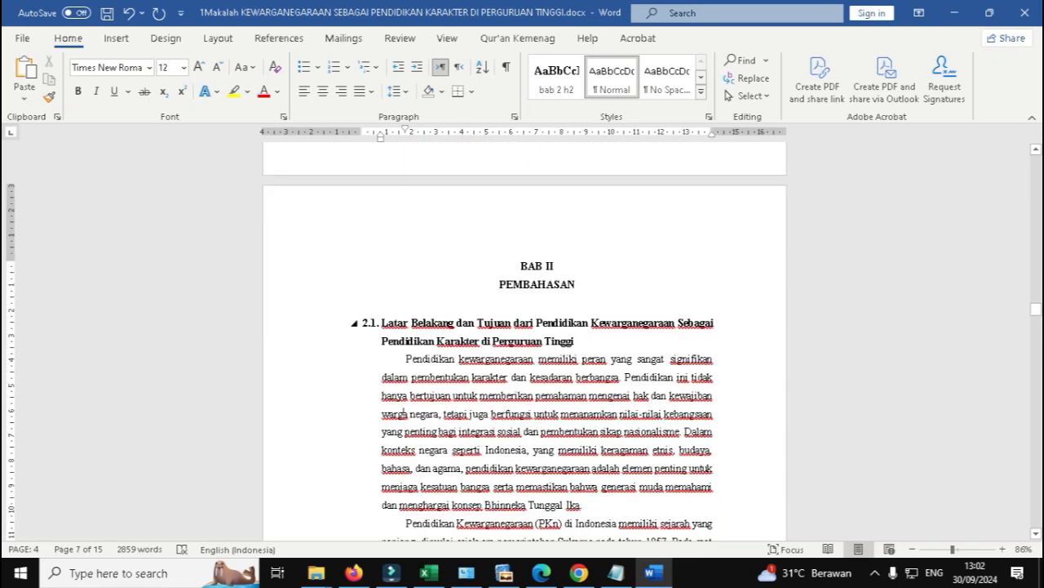
{"action": "left_click_drag", "start_coordinate": [382, 323], "coordinate": [478, 323]}
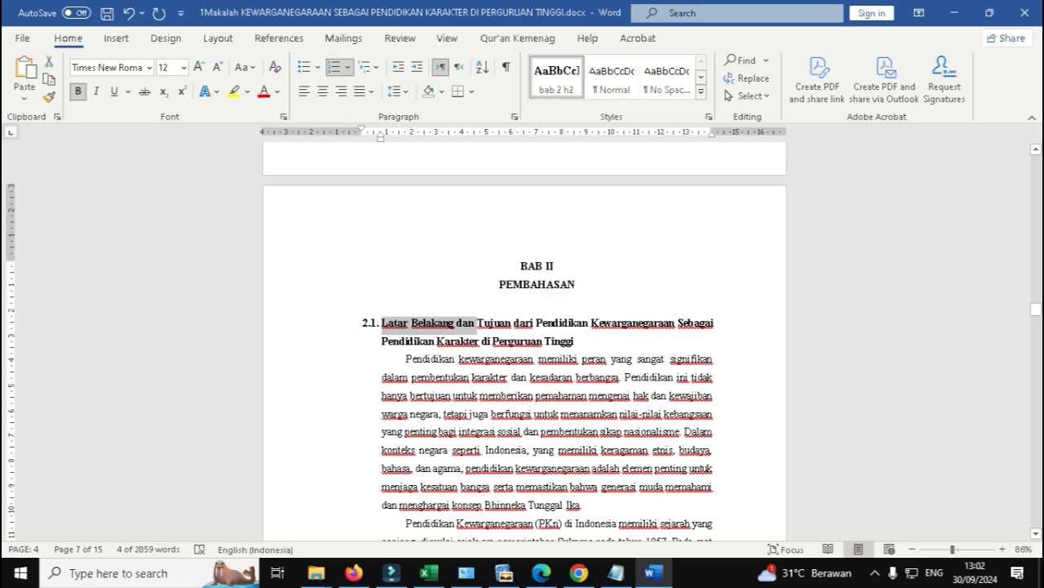
{"action": "key", "text": "BackSpace"}
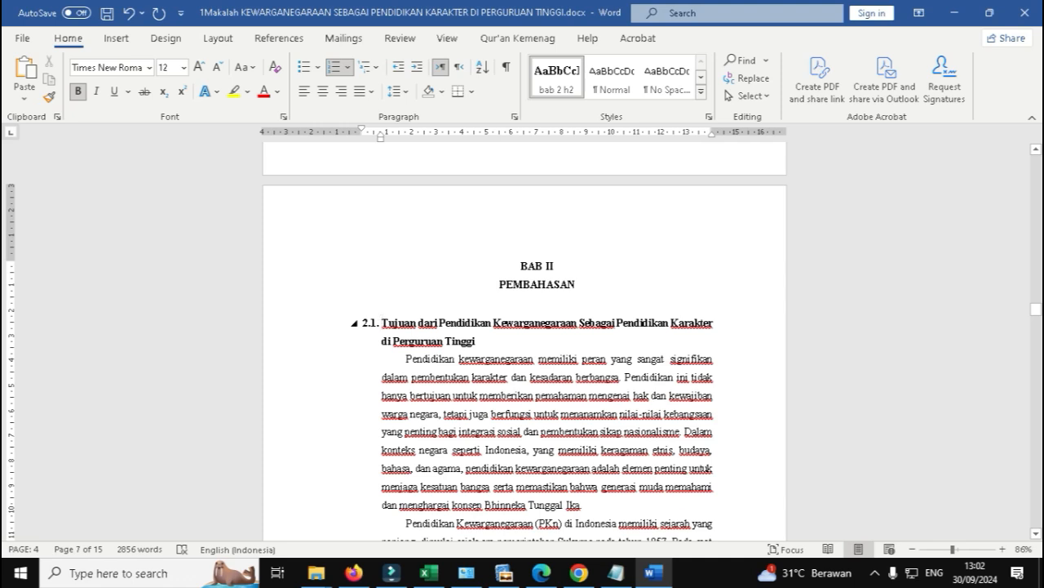
{"action": "left_click", "coordinate": [639, 395]}
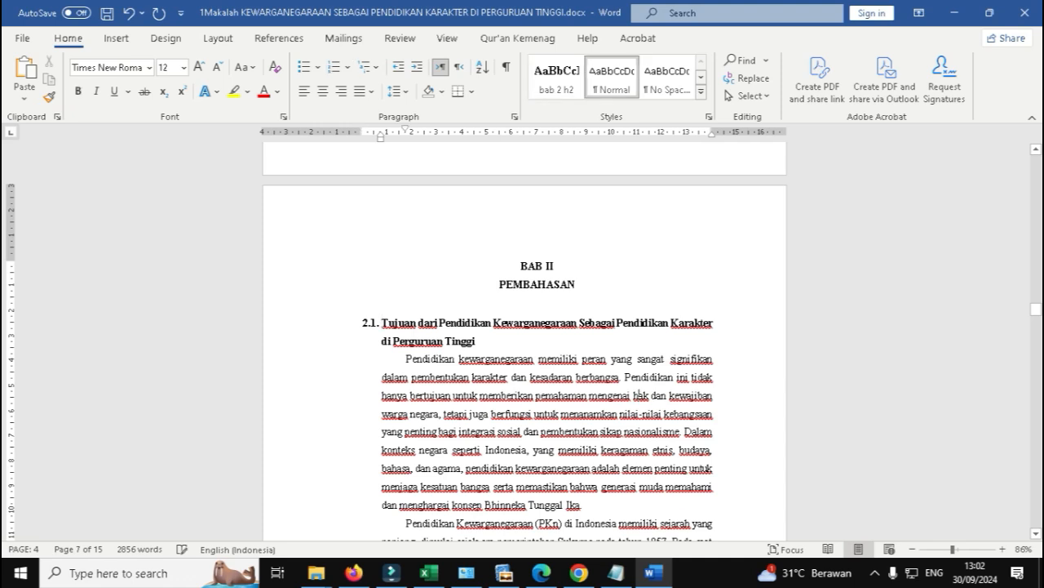
Switch to the Downloads folder in File Explorer and open penuntun-biologi.pdf with Adobe Acrobat.
{"action": "left_click", "coordinate": [317, 572]}
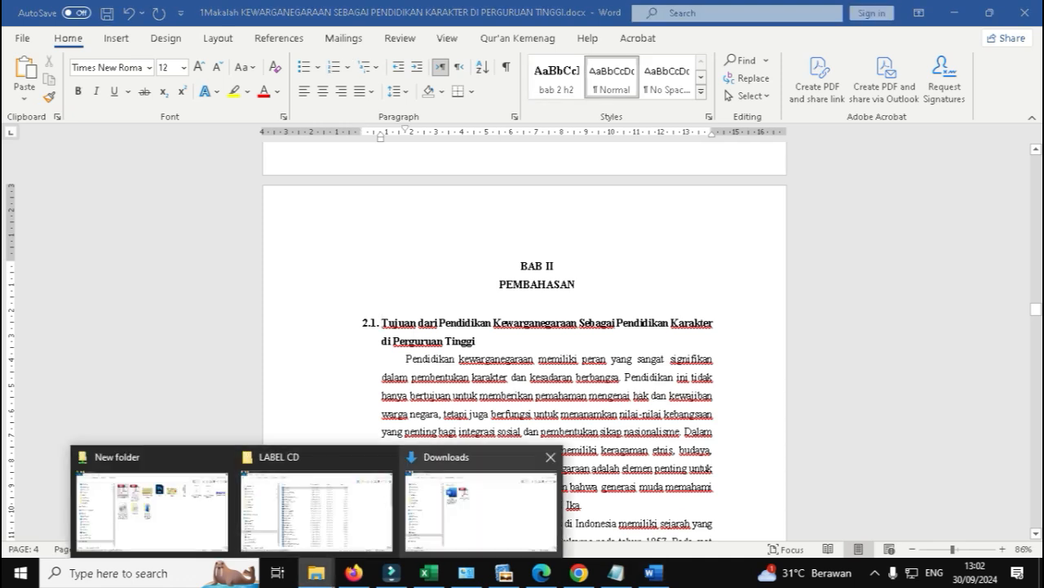
{"action": "left_click", "coordinate": [481, 502]}
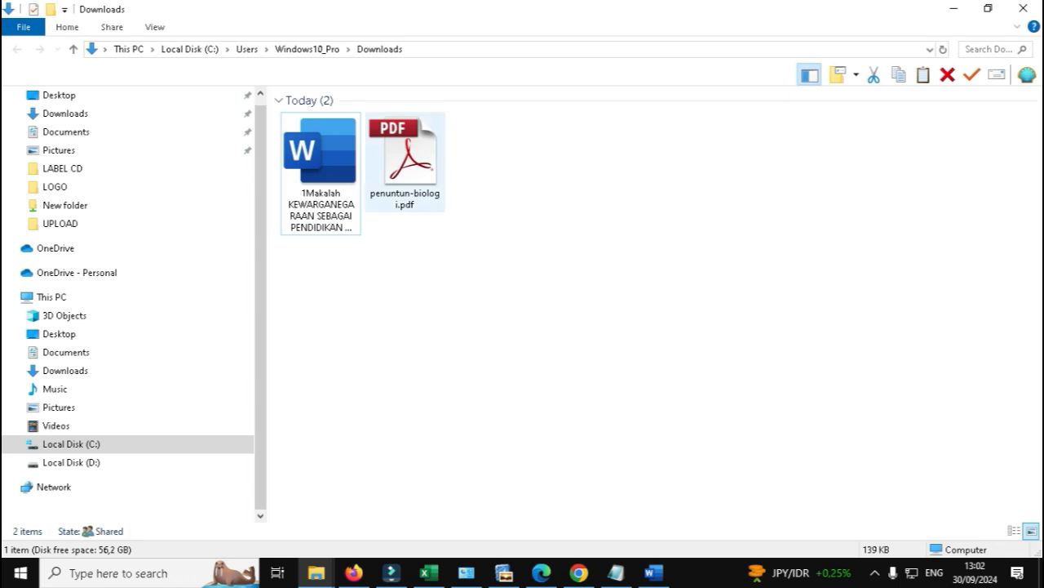
{"action": "left_click", "coordinate": [405, 163]}
{"action": "right_click", "coordinate": [405, 164]}
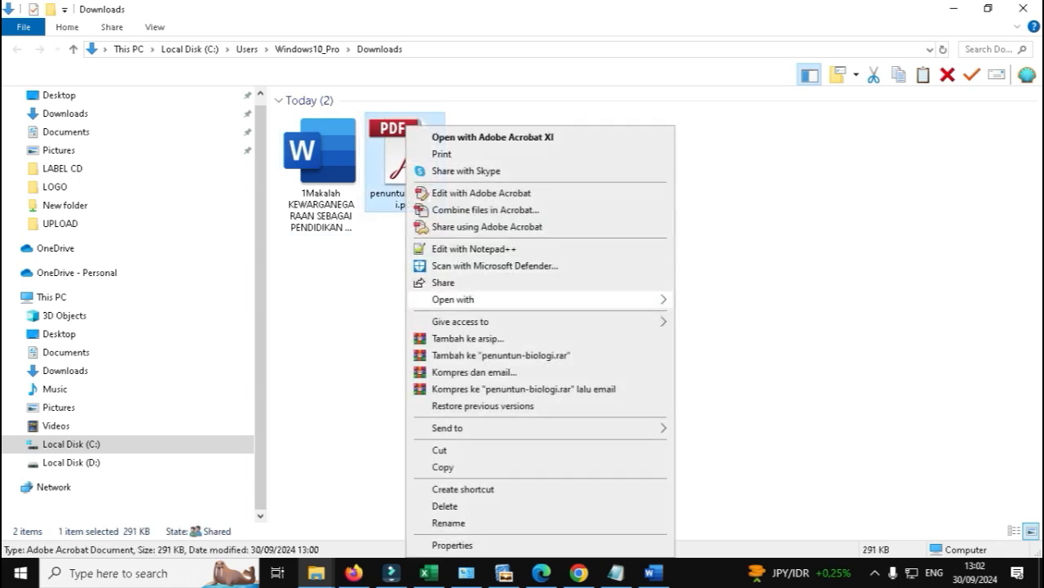
{"action": "mouse_move", "coordinate": [457, 300]}
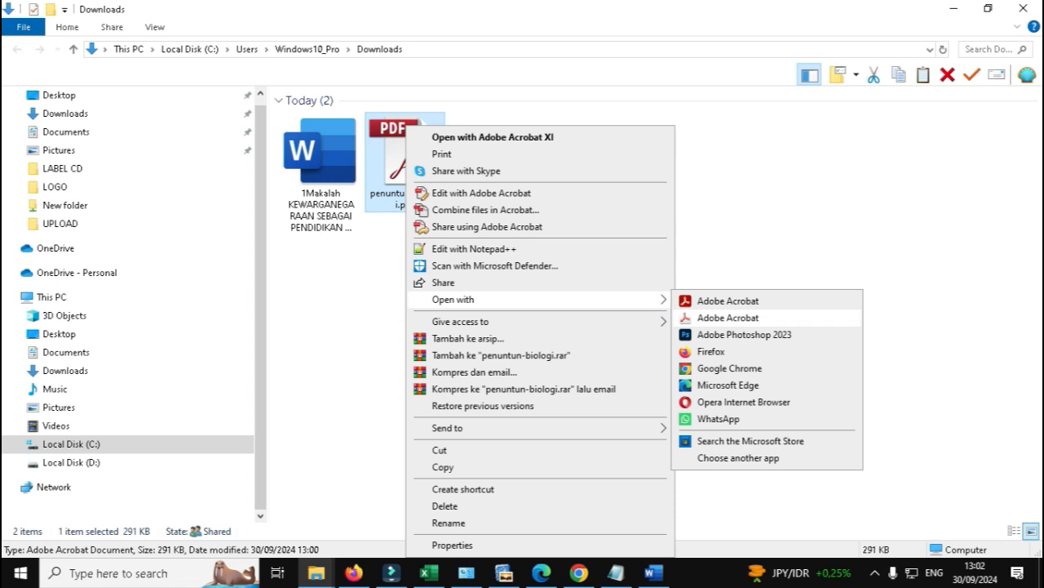
{"action": "left_click", "coordinate": [728, 317]}
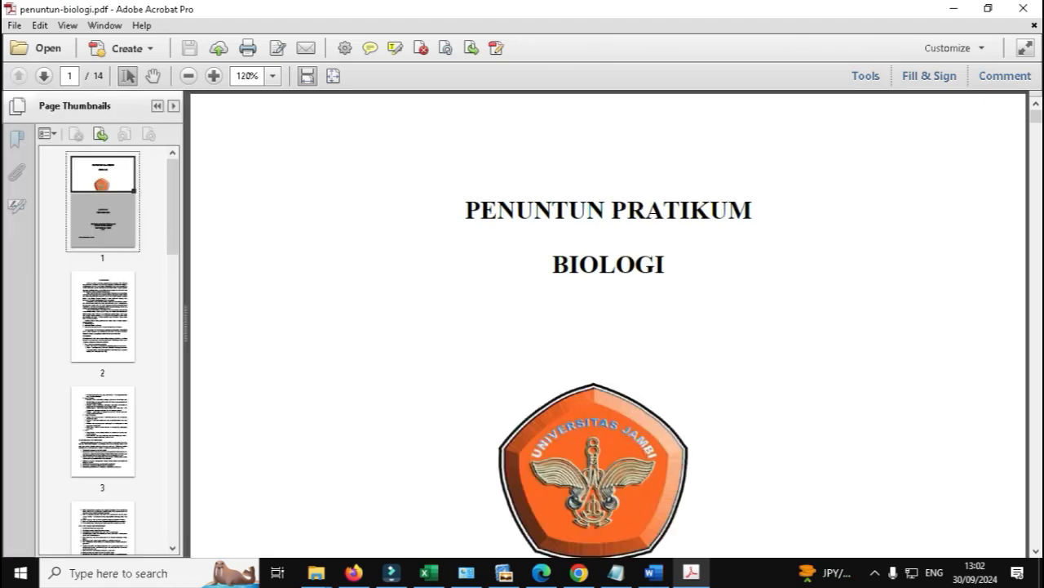
Examine the cover page of penuntun-biologi.pdf, including its title, logo and author block.
{"action": "scroll", "coordinate": [534, 213], "scroll_direction": "down", "scroll_amount": 6}
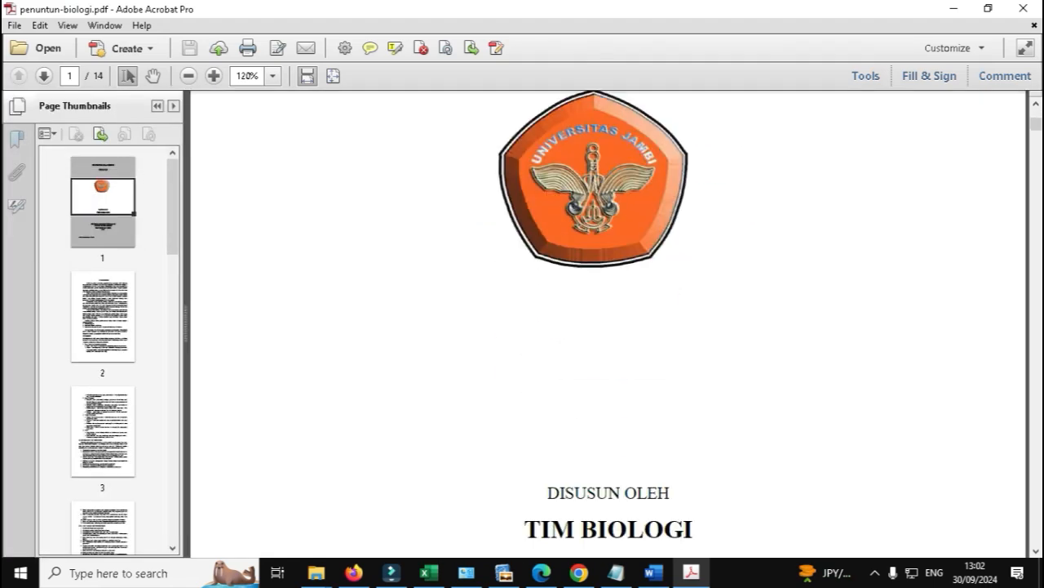
{"action": "scroll", "coordinate": [535, 102], "scroll_direction": "up", "scroll_amount": 4}
{"action": "scroll", "coordinate": [534, 106], "scroll_direction": "up", "scroll_amount": 3}
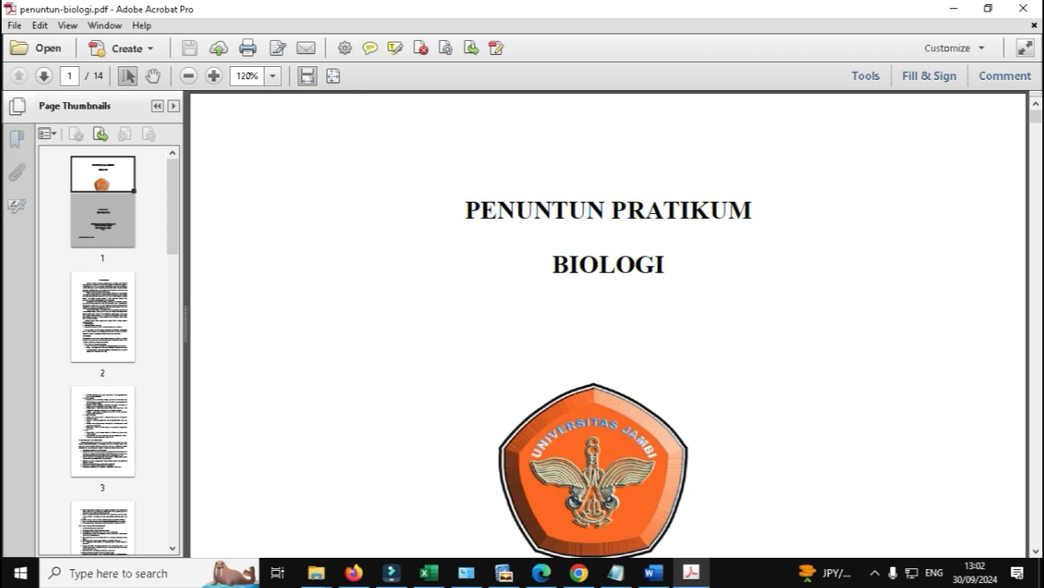
{"action": "scroll", "coordinate": [534, 213], "scroll_direction": "down", "scroll_amount": 4}
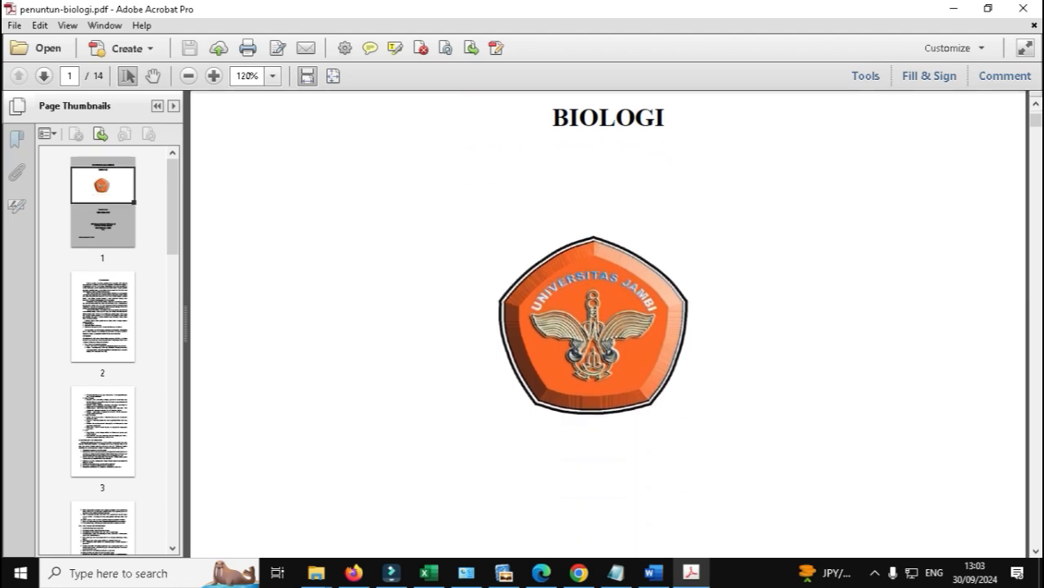
{"action": "scroll", "coordinate": [608, 327], "scroll_direction": "down", "scroll_amount": 2}
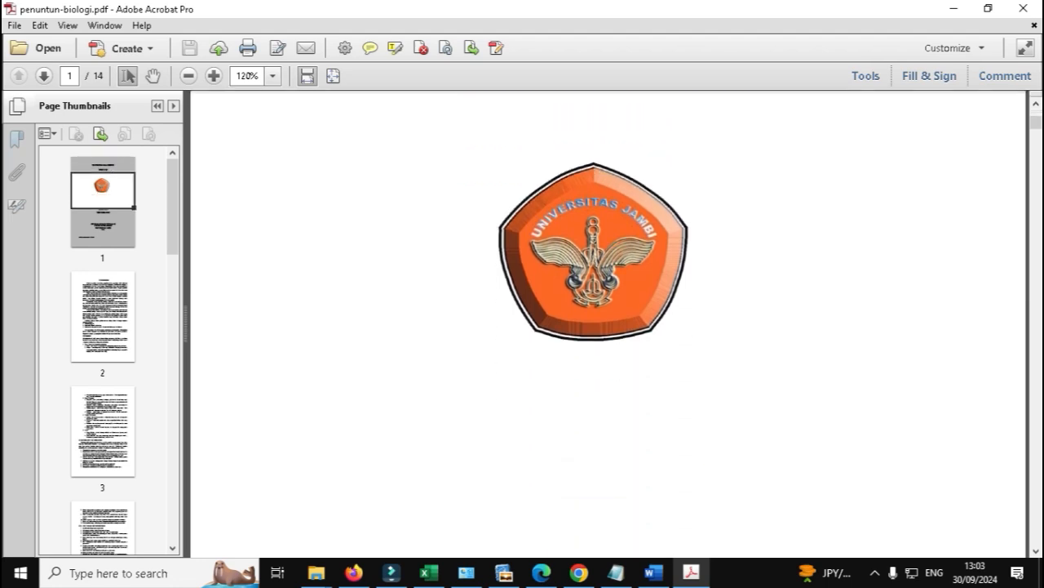
{"action": "scroll", "coordinate": [534, 163], "scroll_direction": "up", "scroll_amount": 4}
{"action": "scroll", "coordinate": [534, 177], "scroll_direction": "up", "scroll_amount": 1}
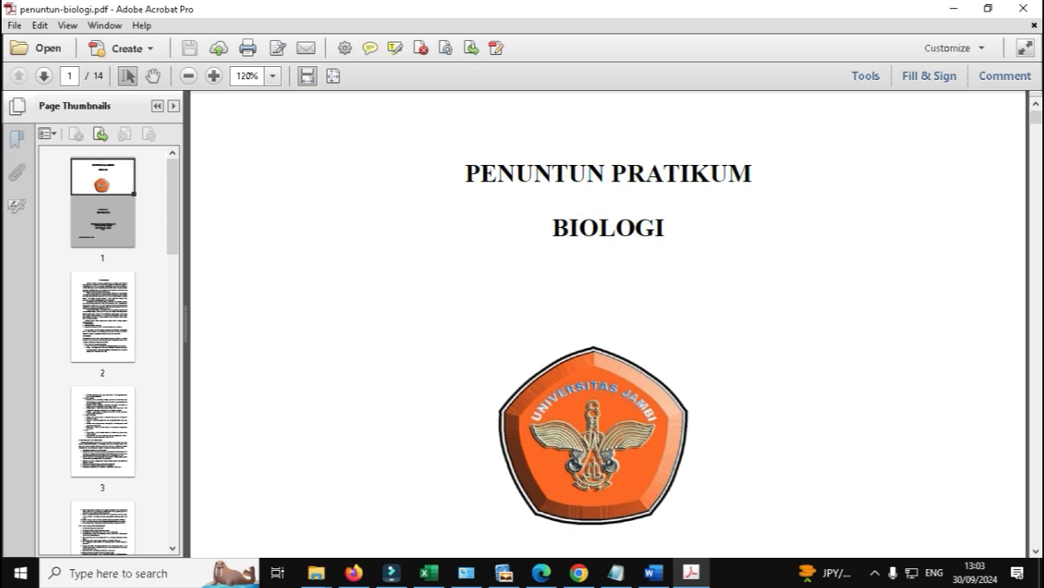
{"action": "scroll", "coordinate": [608, 326], "scroll_direction": "up", "scroll_amount": 1}
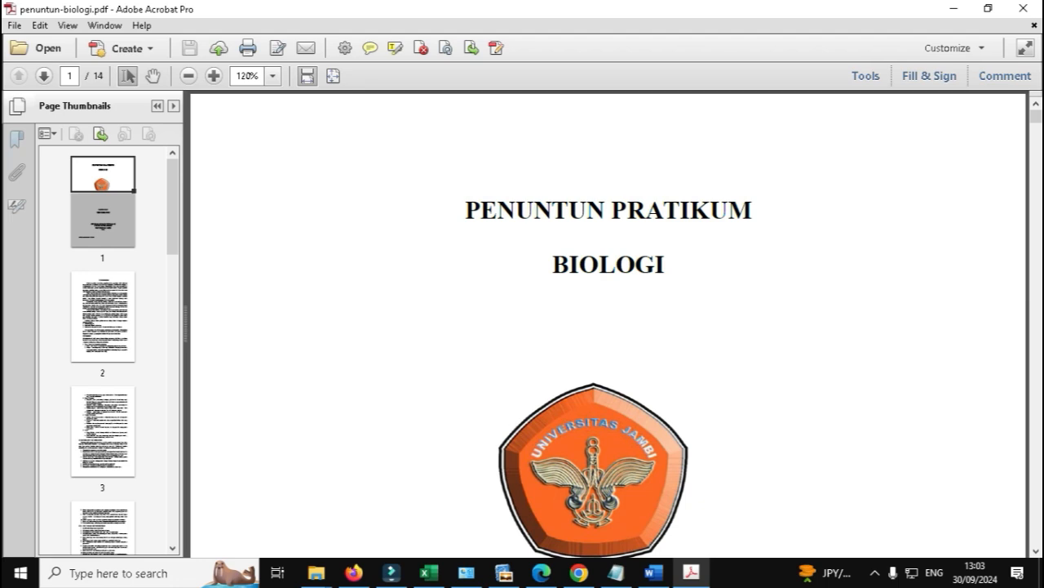
Open the print settings for penuntun-biologi.pdf and bring up the EPSON L3110 Series printer properties.
{"action": "key", "text": "alt"}
{"action": "key", "text": "f"}
{"action": "key", "text": "Down"}
{"action": "key", "text": "Down"}
{"action": "key", "text": "Down"}
{"action": "key", "text": "Down"}
{"action": "key", "text": "Down"}
{"action": "key", "text": "Down"}
{"action": "key", "text": "Down"}
{"action": "key", "text": "Down"}
{"action": "key", "text": "Down"}
{"action": "key", "text": "Down"}
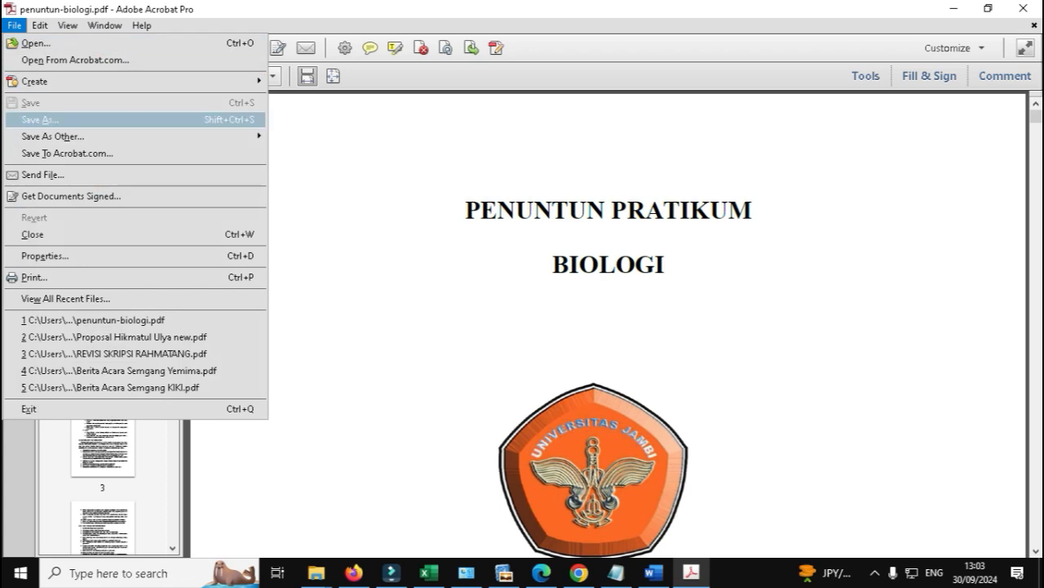
{"action": "key", "text": "Return"}
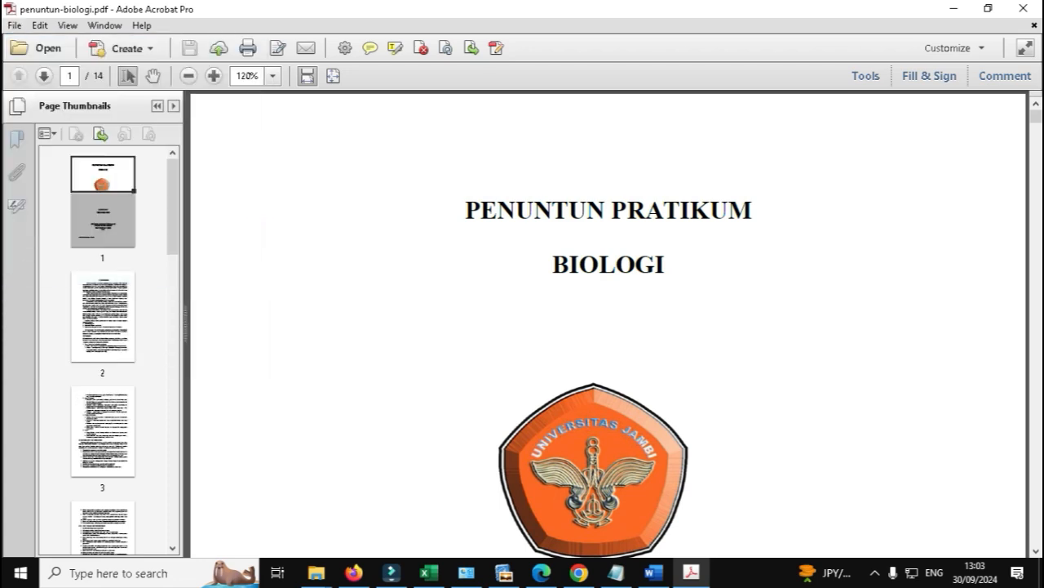
{"action": "key", "text": "Tab"}
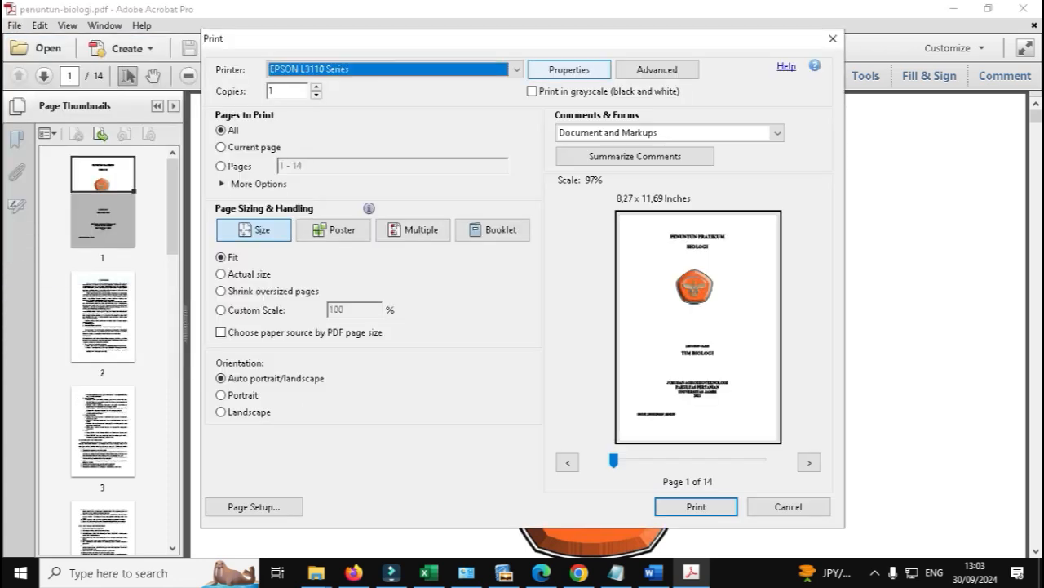
{"action": "key", "text": "Return"}
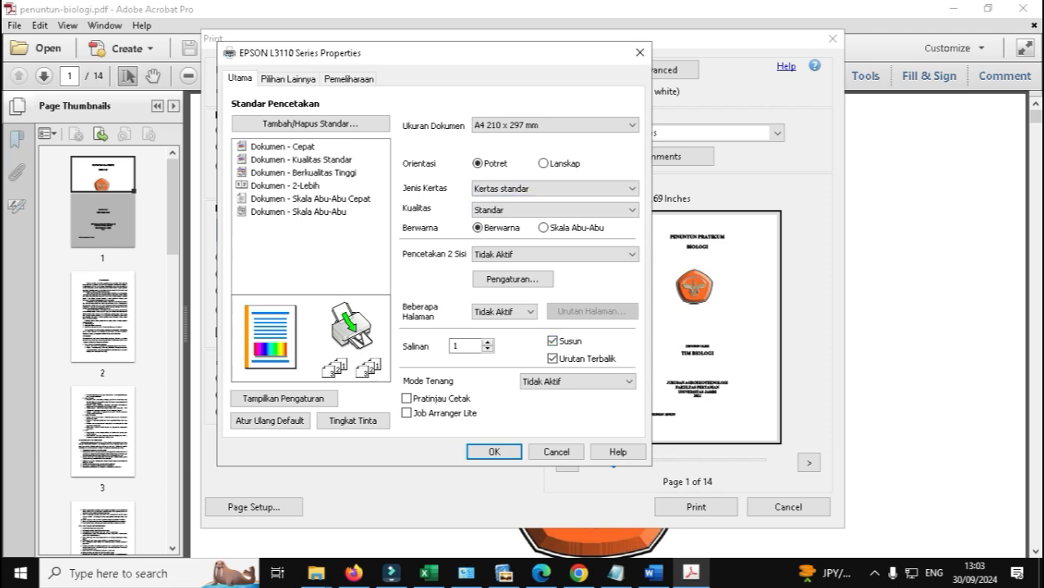
Leave Susun and Urutan Terbalik enabled in the printer properties and print all pages of the PDF.
{"action": "left_click", "coordinate": [553, 341]}
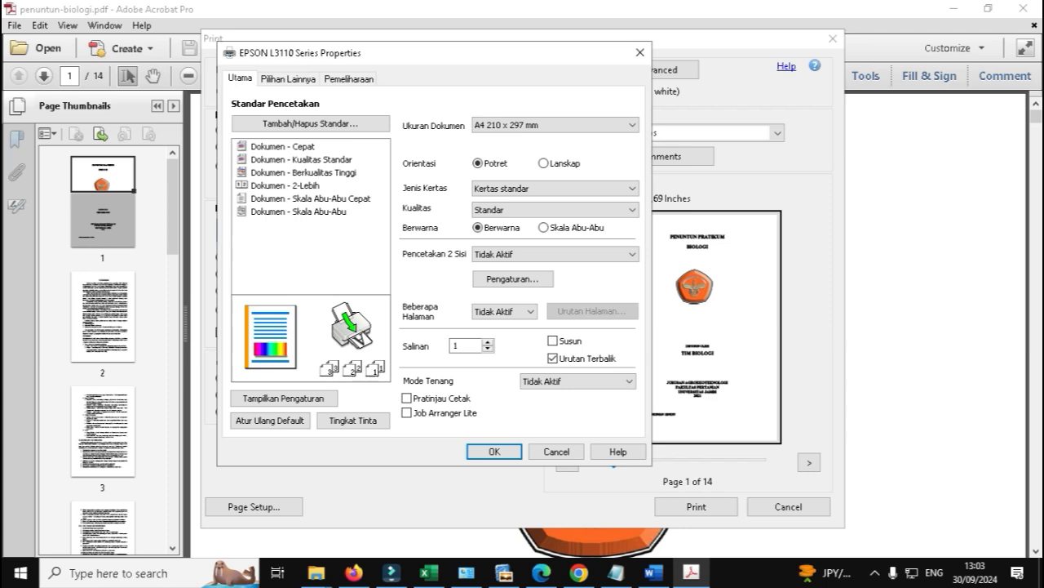
{"action": "left_click", "coordinate": [553, 358]}
{"action": "left_click", "coordinate": [554, 341]}
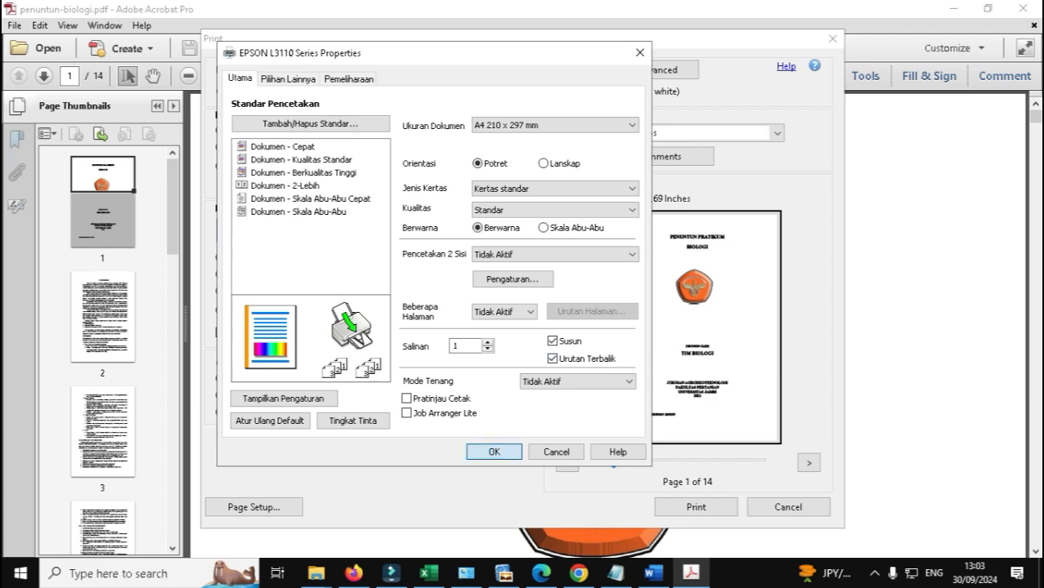
{"action": "key", "text": "Return"}
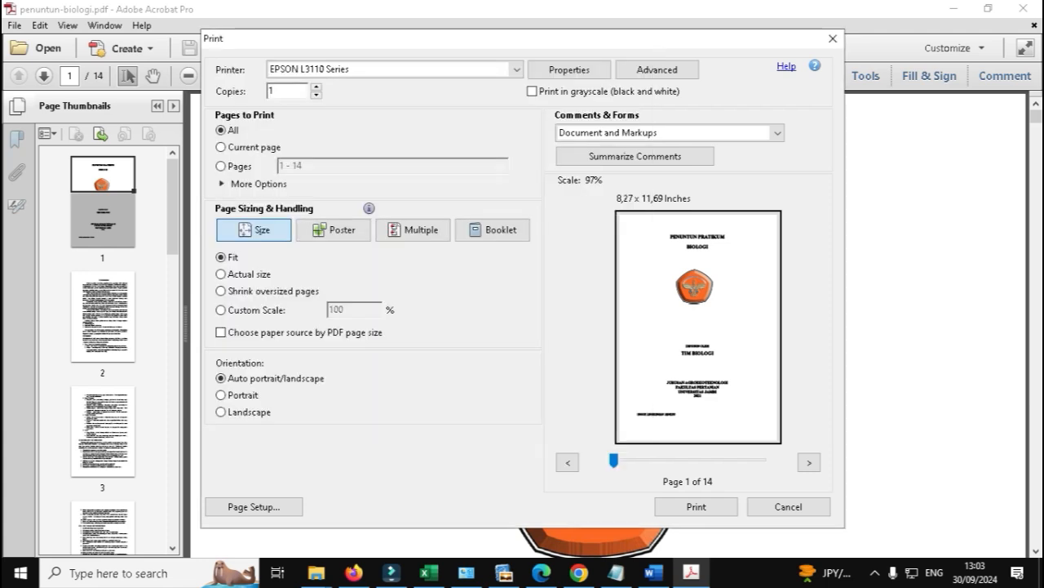
{"action": "key", "text": "Return"}
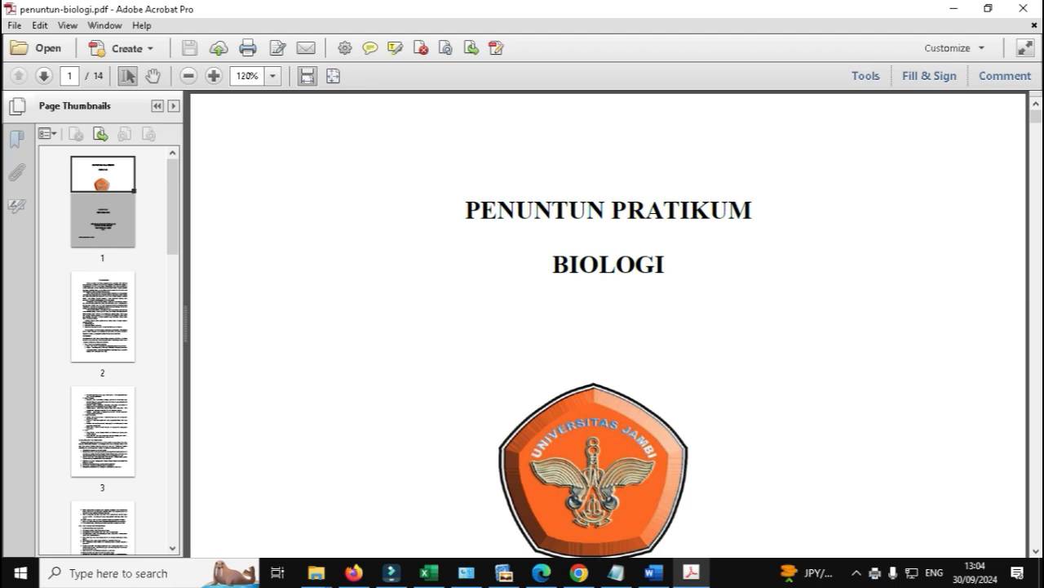
Switch back to the makalah in Word and check the blank line between PEMBAHASAN and subheading 2.1.
{"action": "mouse_move", "coordinate": [653, 572]}
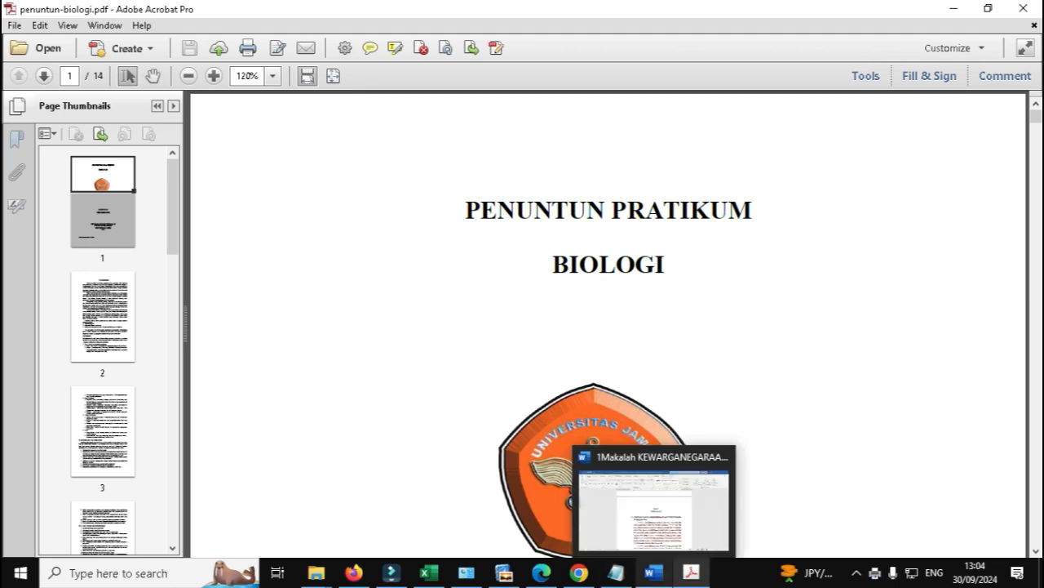
{"action": "left_click", "coordinate": [653, 505]}
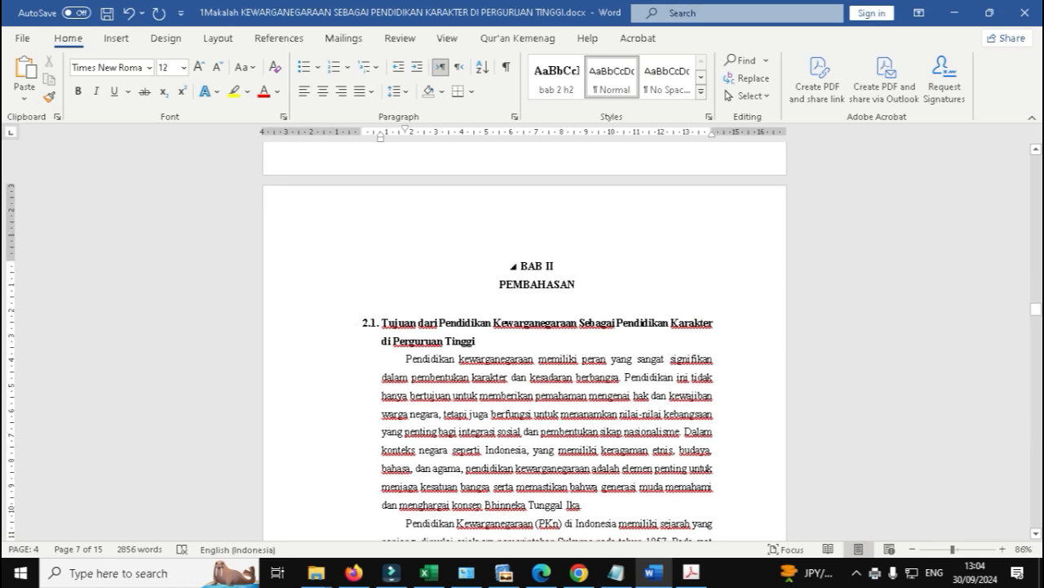
{"action": "left_click", "coordinate": [575, 284]}
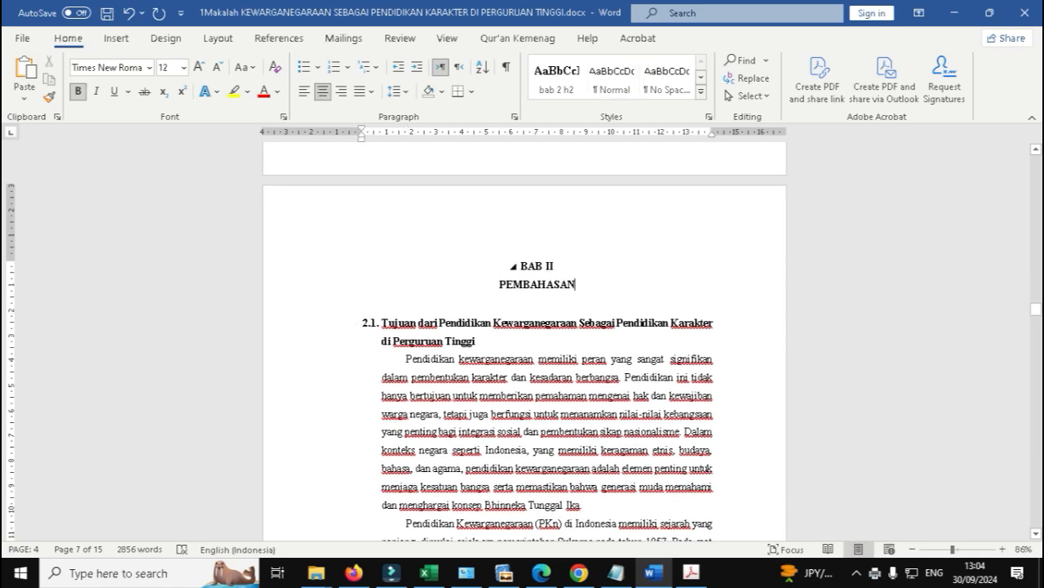
{"action": "left_click", "coordinate": [364, 303]}
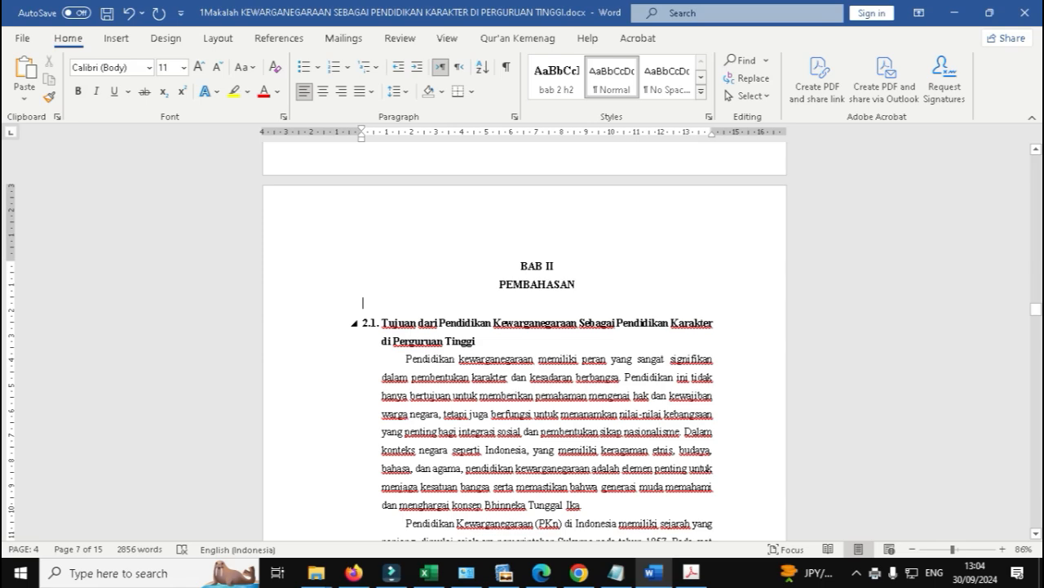
{"action": "left_click", "coordinate": [425, 322]}
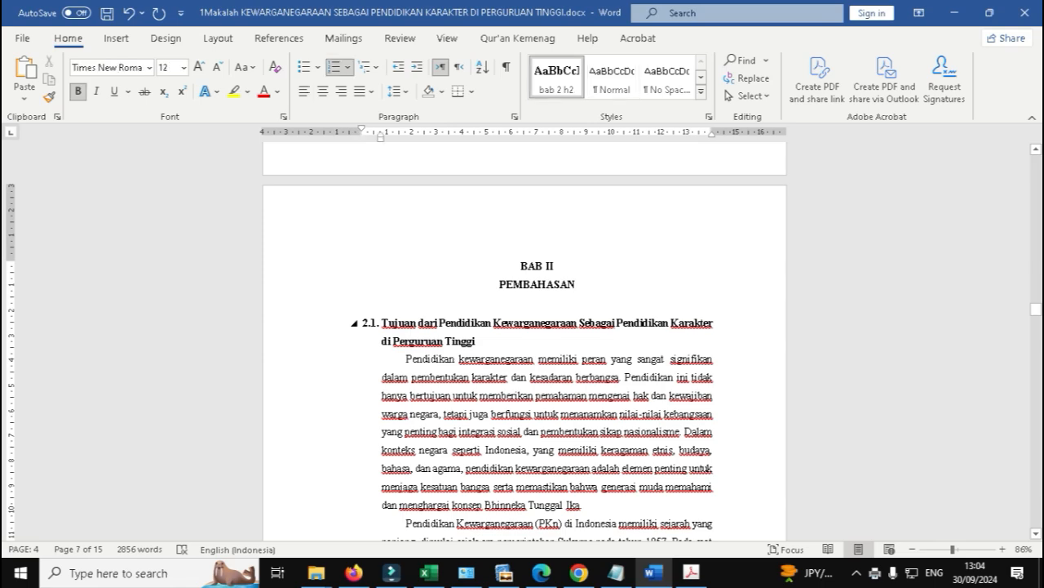
Change the word "Dalam" in subheading 2.2 to lowercase "dalam".
{"action": "scroll", "coordinate": [524, 342], "scroll_direction": "down", "scroll_amount": 6}
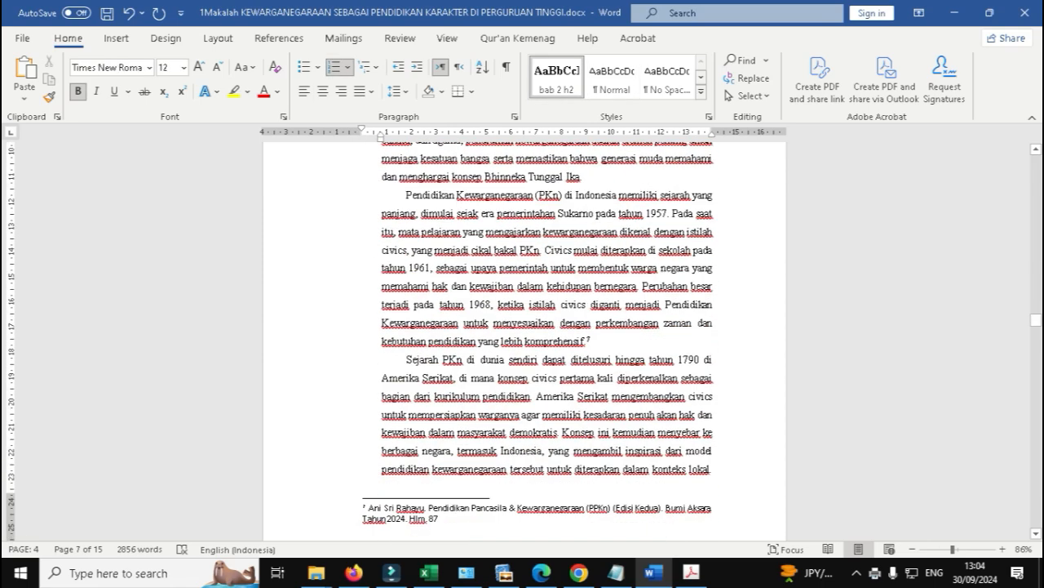
{"action": "scroll", "coordinate": [525, 343], "scroll_direction": "down", "scroll_amount": 13}
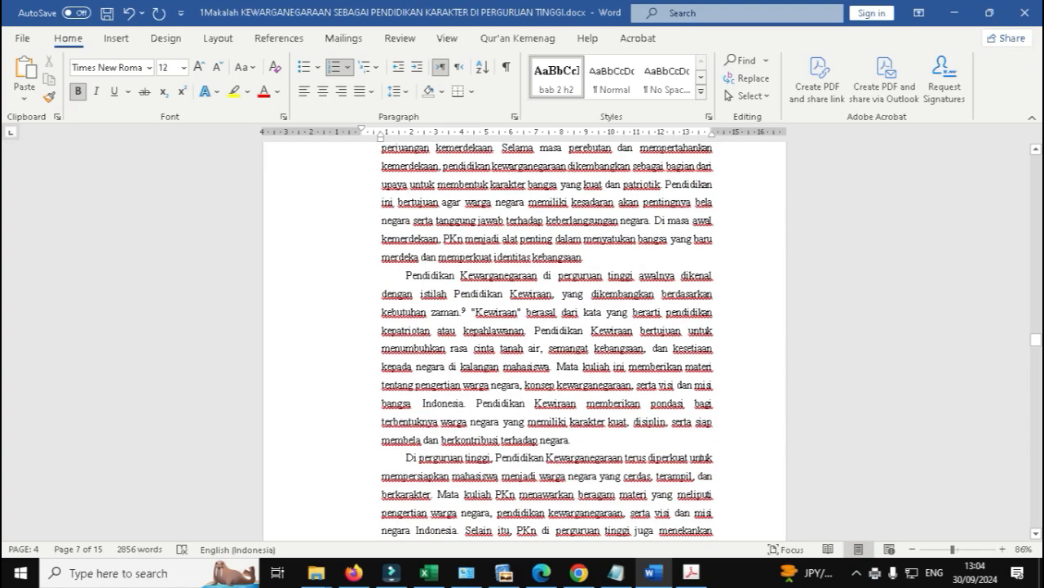
{"action": "scroll", "coordinate": [524, 343], "scroll_direction": "down", "scroll_amount": 12}
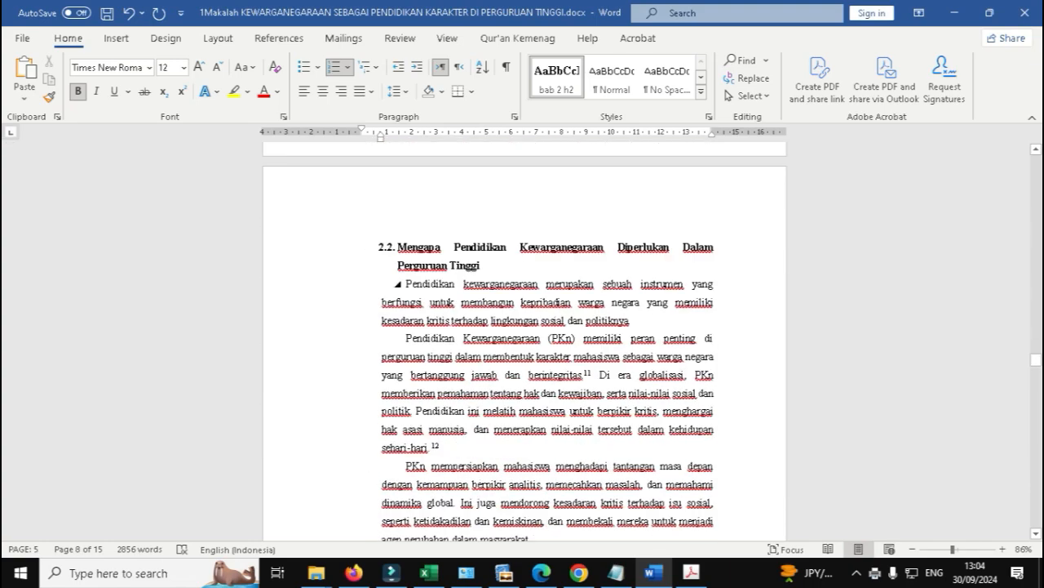
{"action": "left_click", "coordinate": [480, 265]}
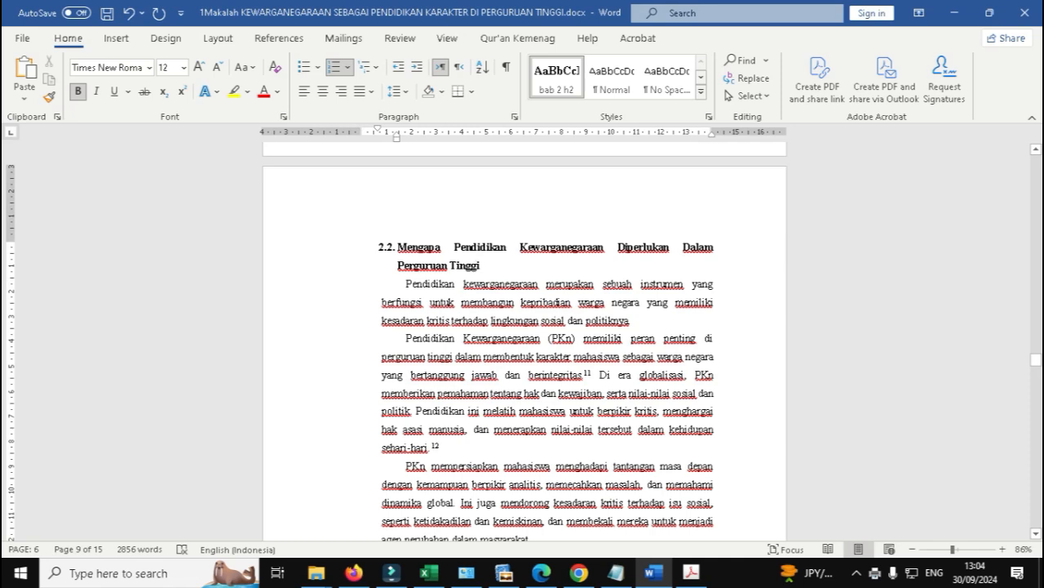
{"action": "key", "text": "Delete"}
{"action": "type", "text": "d"}
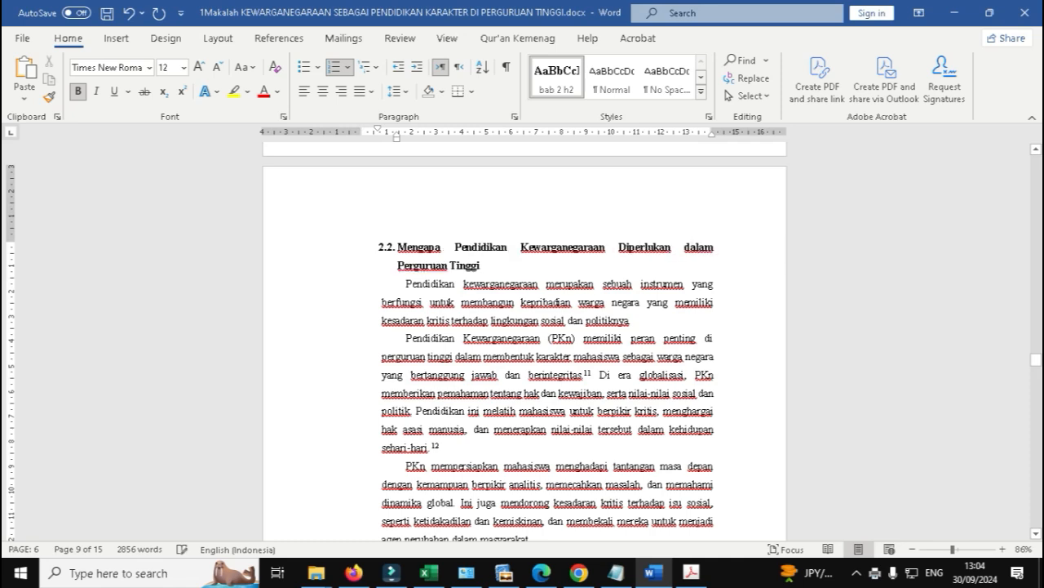
{"action": "left_click", "coordinate": [573, 319]}
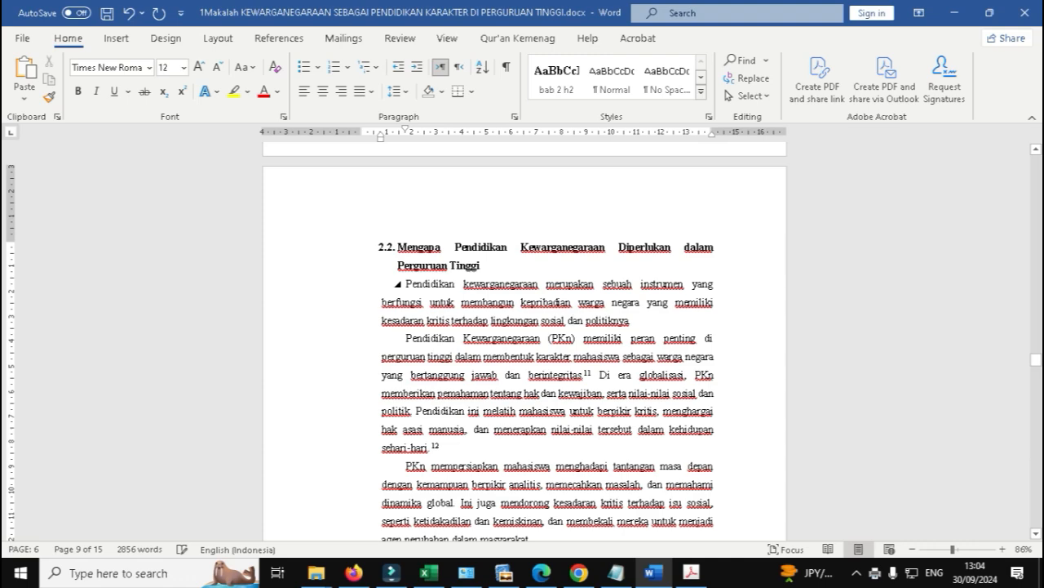
Increase the left indent of all body paragraphs under subheading 2.2 by one small step to align them with the heading text.
{"action": "left_click_drag", "start_coordinate": [406, 283], "coordinate": [466, 429]}
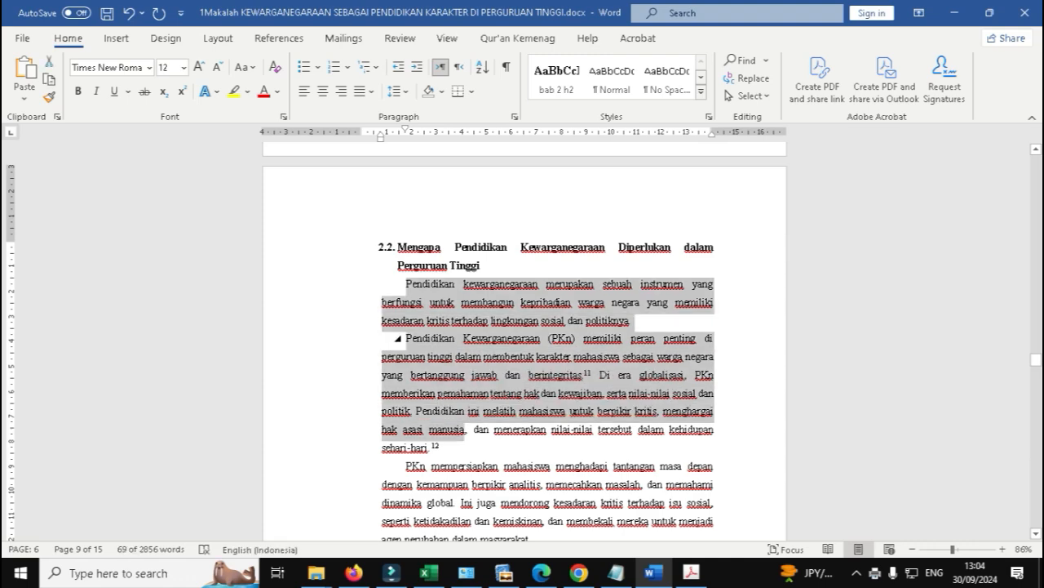
{"action": "scroll", "coordinate": [525, 335], "scroll_direction": "down", "scroll_amount": 5}
{"action": "left_click", "coordinate": [631, 399], "text": "shift"}
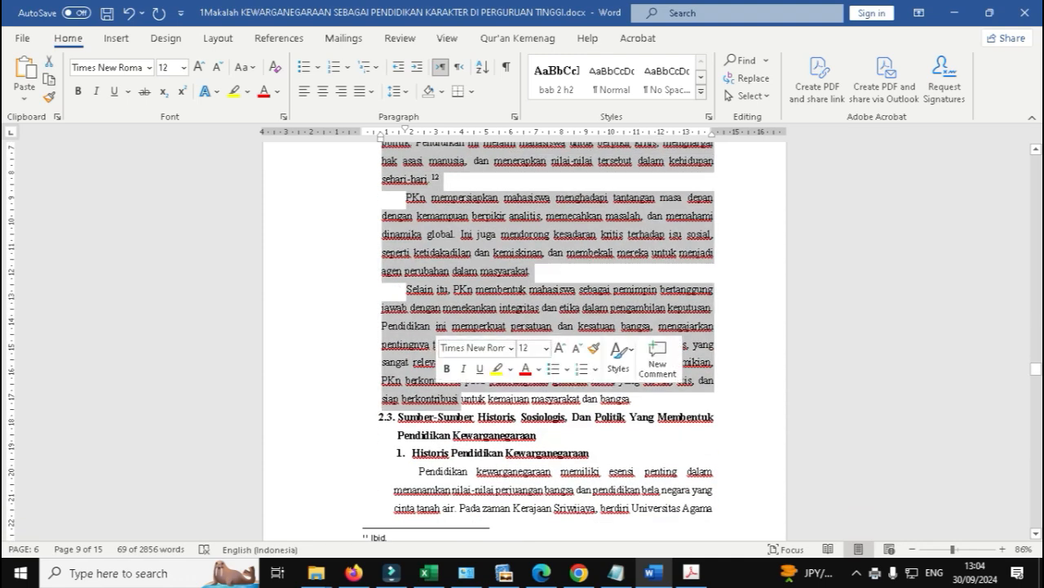
{"action": "scroll", "coordinate": [632, 399], "scroll_direction": "up", "scroll_amount": 5}
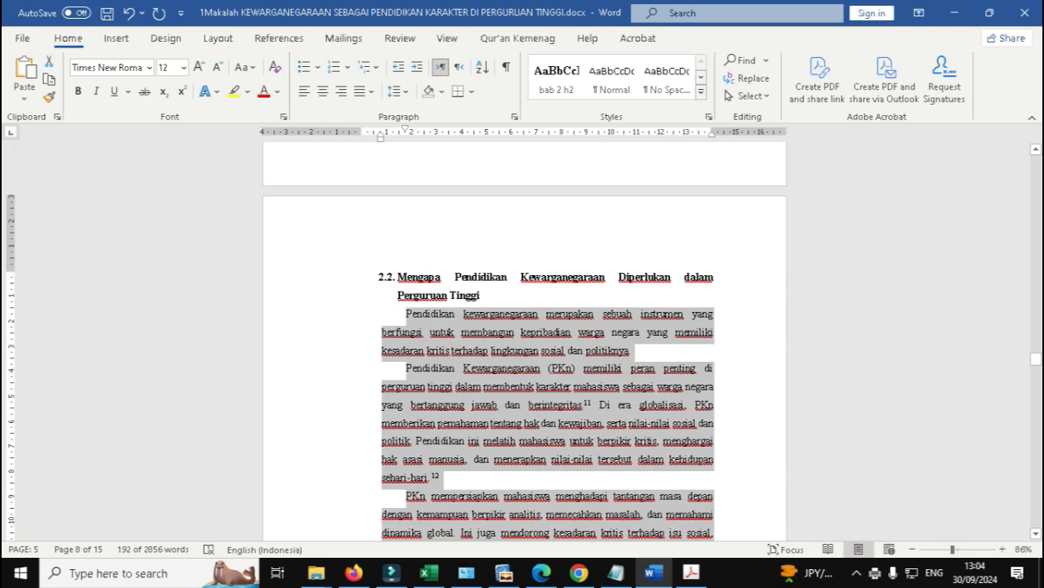
{"action": "left_click", "coordinate": [417, 67]}
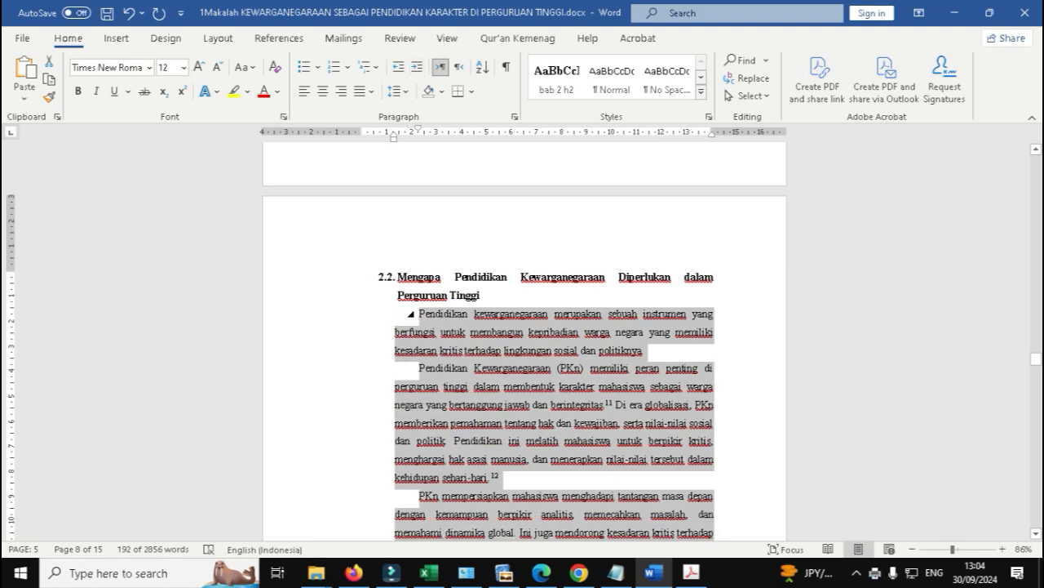
Add a blank line between the last paragraph of section 2.2 and subheading 2.3.
{"action": "scroll", "coordinate": [410, 313], "scroll_direction": "down", "scroll_amount": 5}
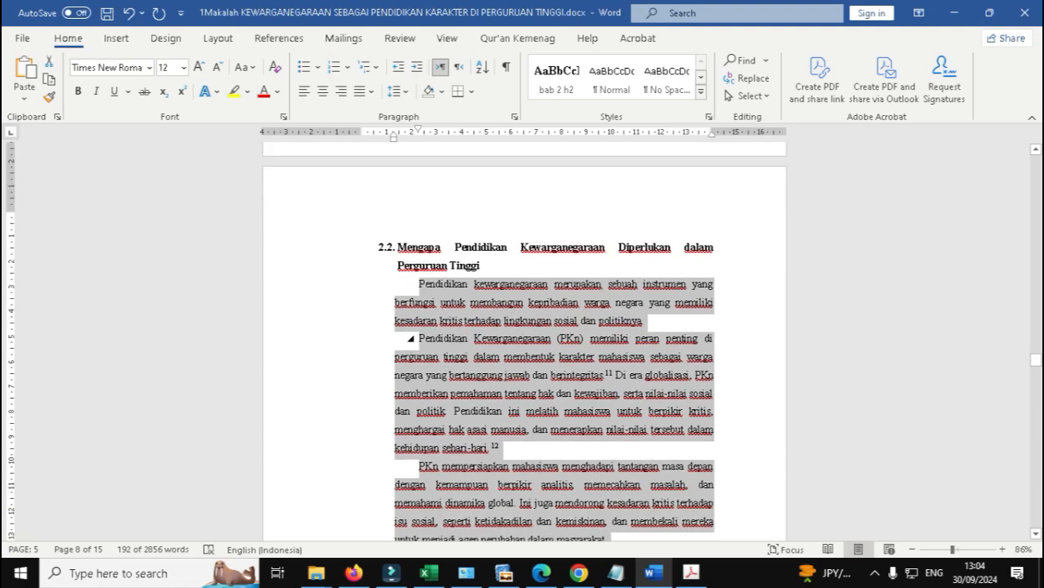
{"action": "scroll", "coordinate": [522, 335], "scroll_direction": "down", "scroll_amount": 2}
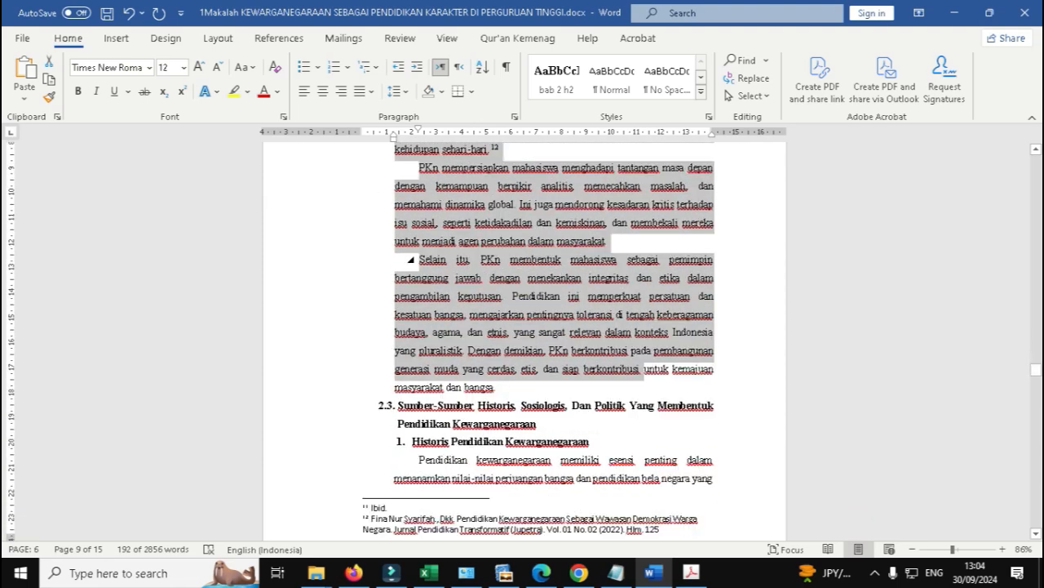
{"action": "left_click", "coordinate": [496, 387]}
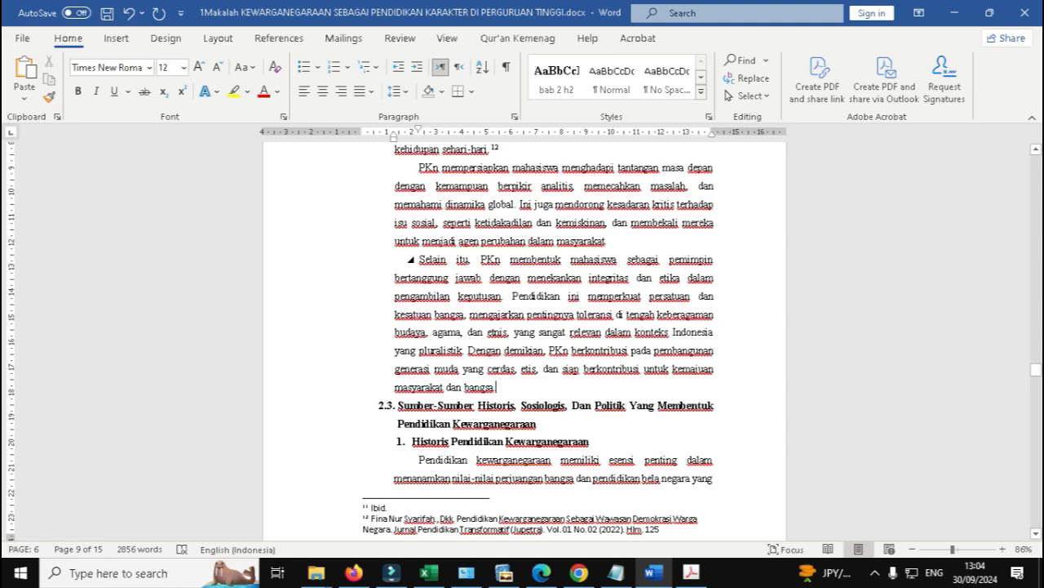
{"action": "key", "text": "Return"}
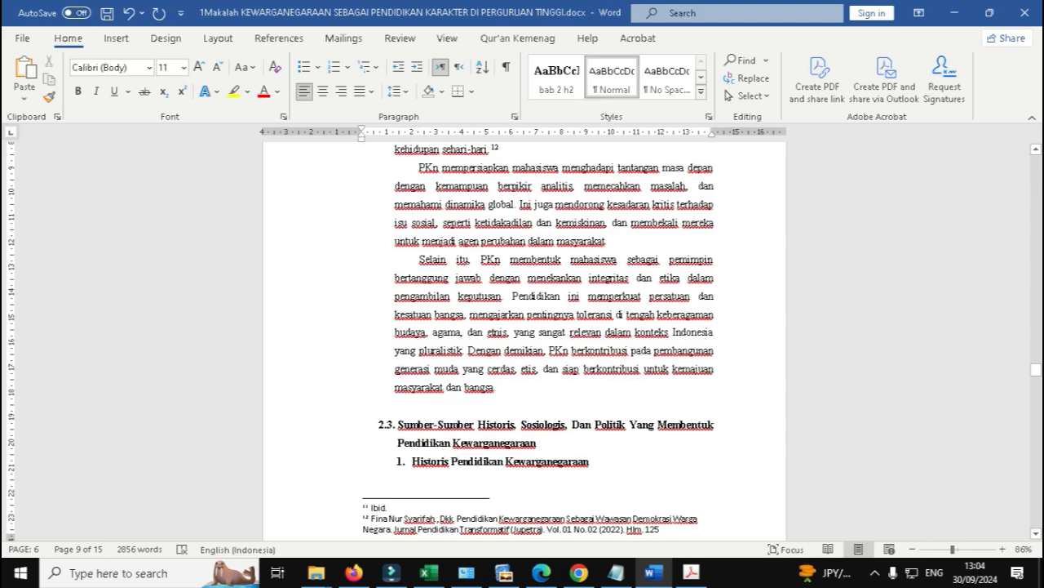
Read the customer's print price question in WhatsApp Web in Edge, and check the page count of penuntun-biologi.pdf in Acrobat.
{"action": "left_click", "coordinate": [578, 572]}
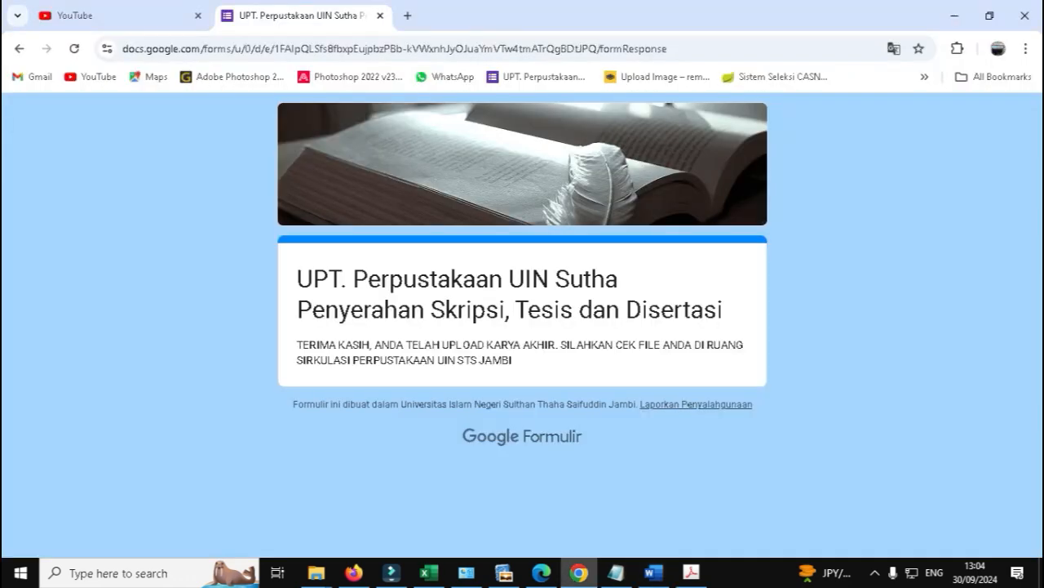
{"action": "left_click", "coordinate": [541, 572]}
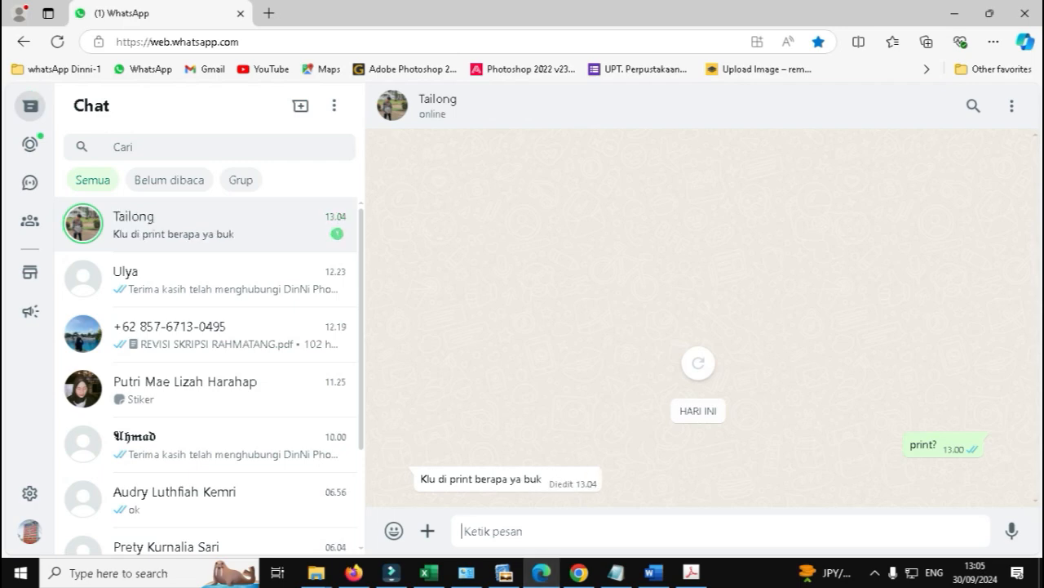
{"action": "left_click", "coordinate": [691, 572]}
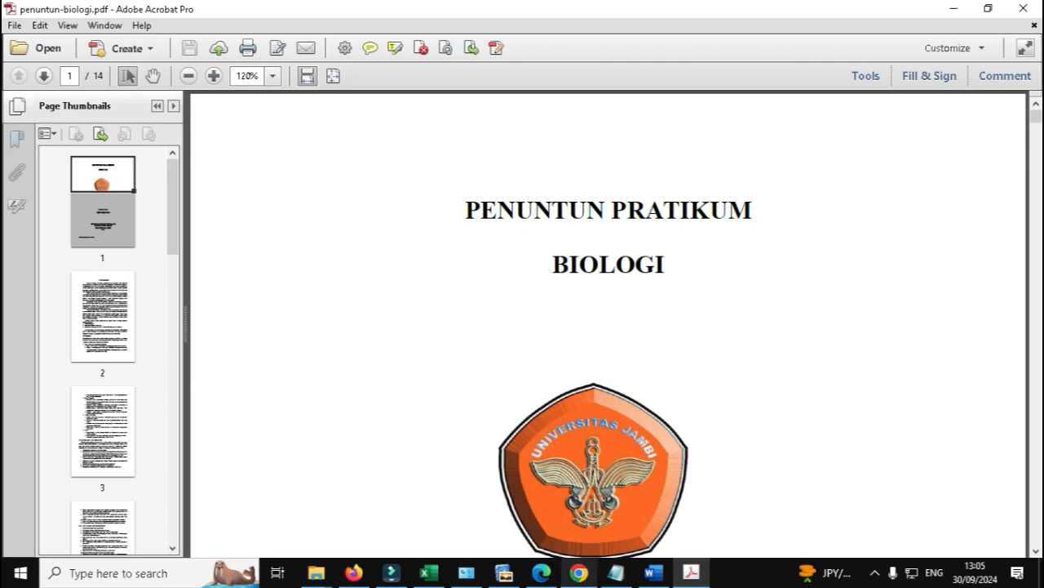
Switch to the calculator workbook in Excel and enter 14*500 in cell A1 of the KALKULATOR sheet.
{"action": "mouse_move", "coordinate": [578, 572]}
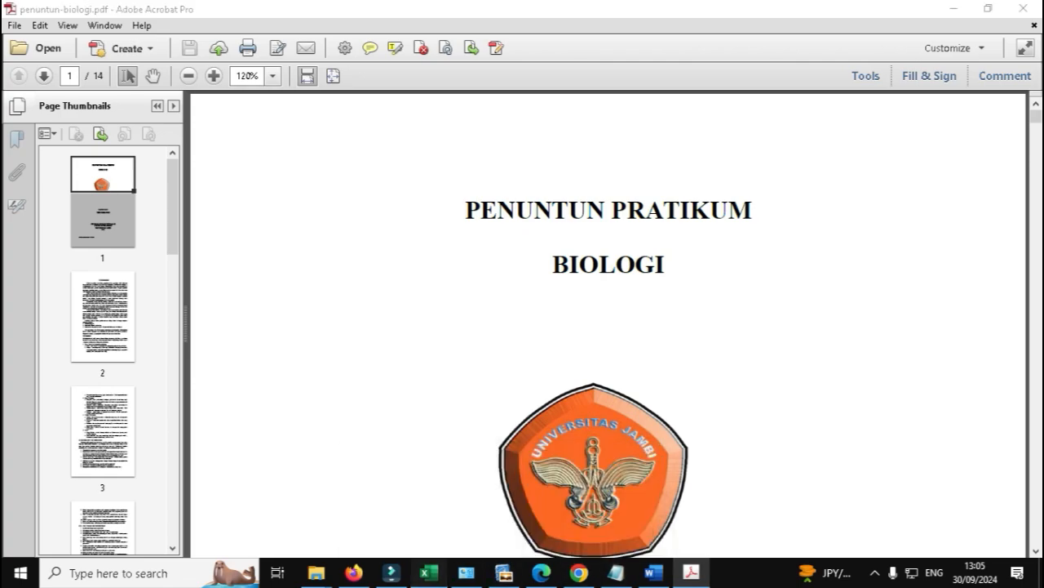
{"action": "left_click", "coordinate": [429, 573]}
{"action": "left_click", "coordinate": [80, 111]}
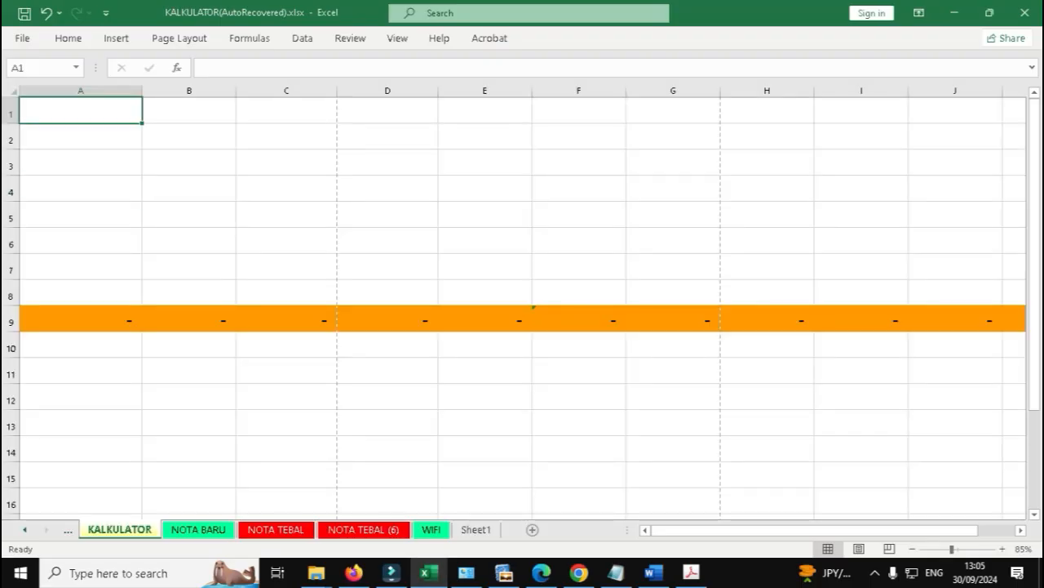
{"action": "type", "text": "14*50"}
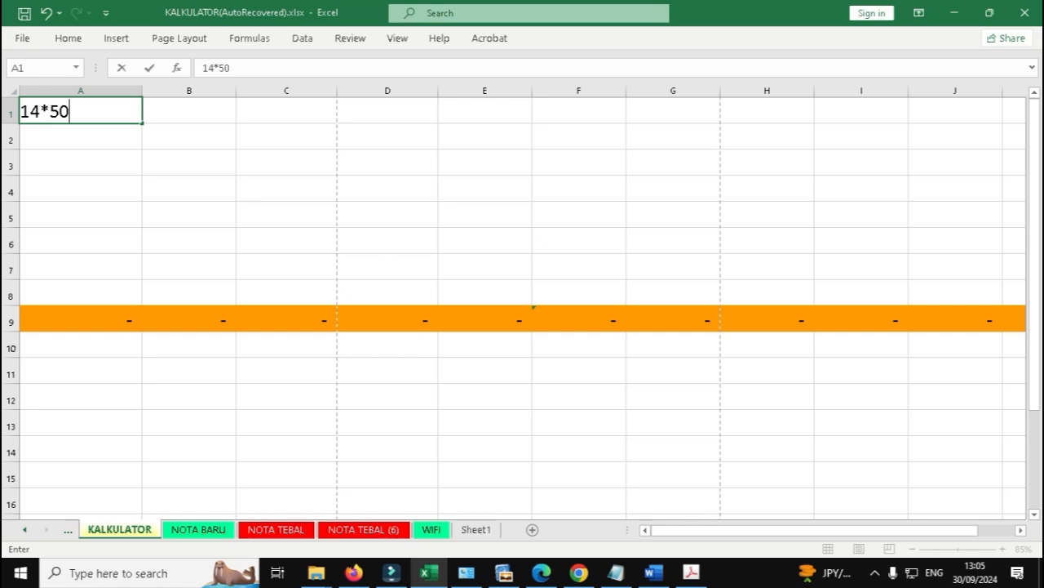
{"action": "type", "text": "0"}
{"action": "key", "text": "Return"}
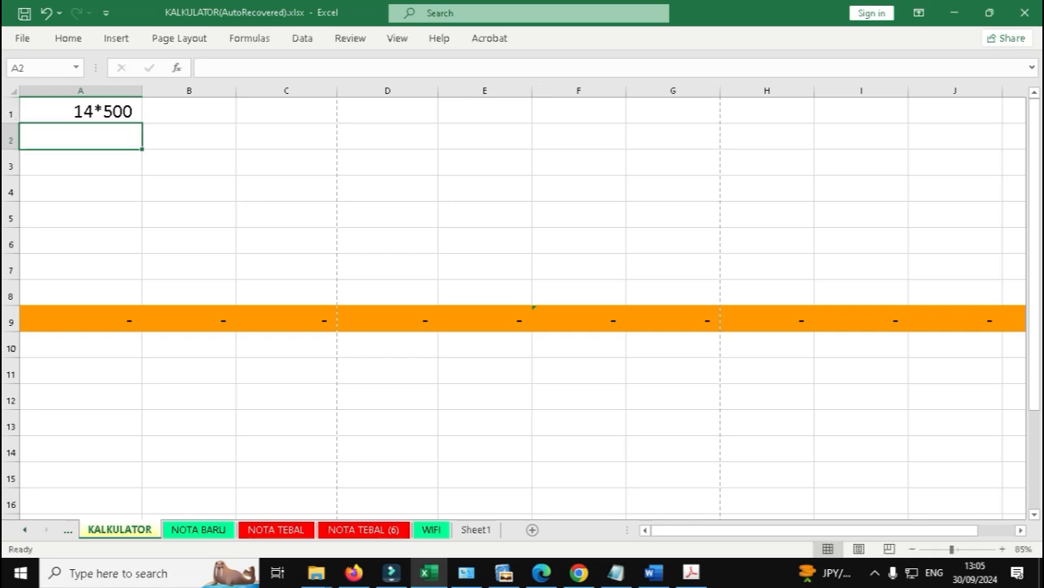
Replace the entry in cell A1 with the formula =14*500 to compute the print cost.
{"action": "left_click", "coordinate": [80, 111]}
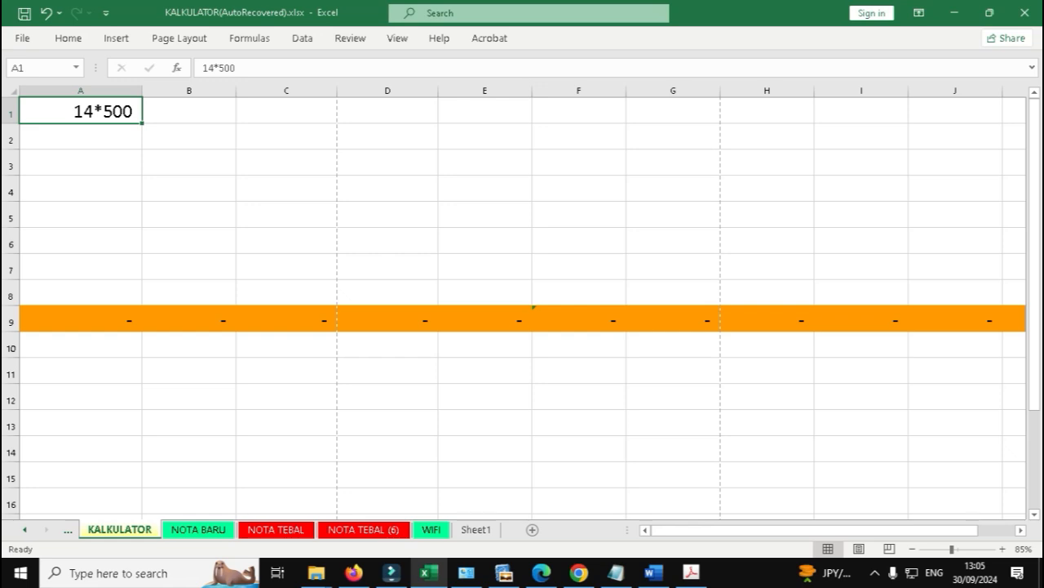
{"action": "key", "text": "Down"}
{"action": "key", "text": "Up"}
{"action": "key", "text": "F2"}
{"action": "key", "text": "Escape"}
{"action": "type", "text": "="}
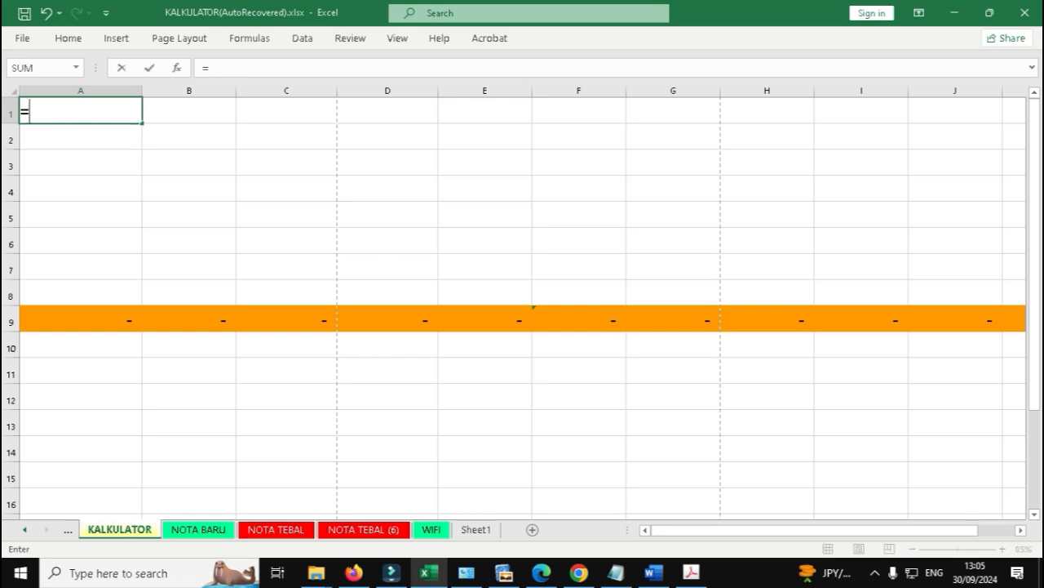
{"action": "type", "text": "14*500"}
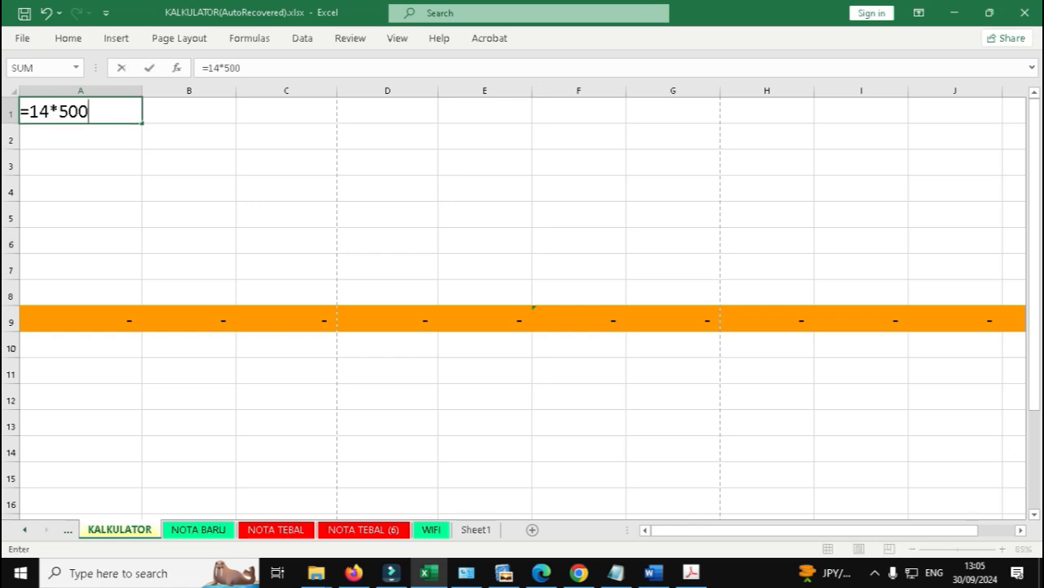
{"action": "key", "text": "Return"}
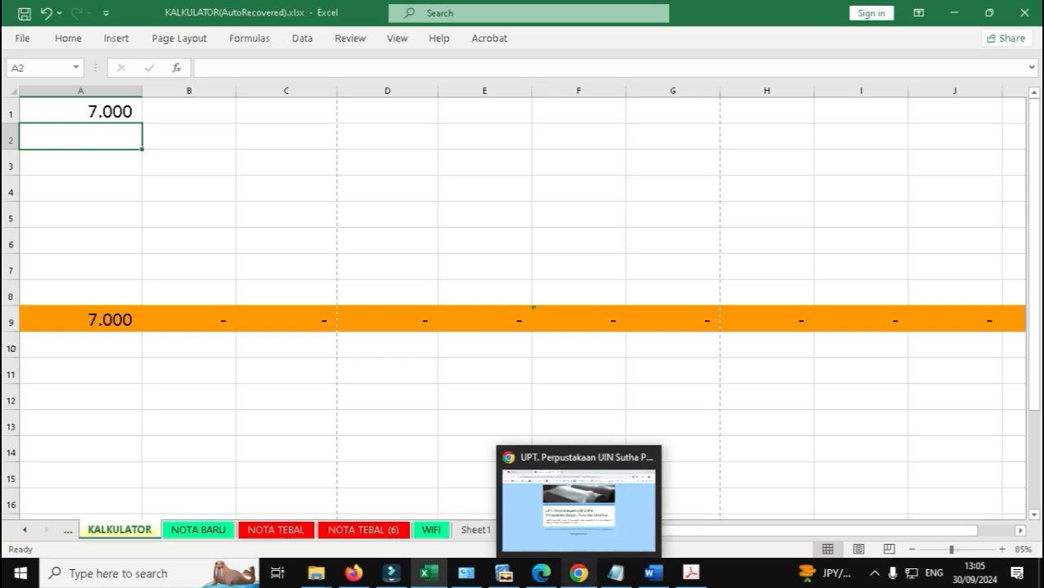
Switch back to WhatsApp Web in Edge and send the customer the price reply "7rb".
{"action": "left_click", "coordinate": [578, 571]}
{"action": "left_click", "coordinate": [542, 573]}
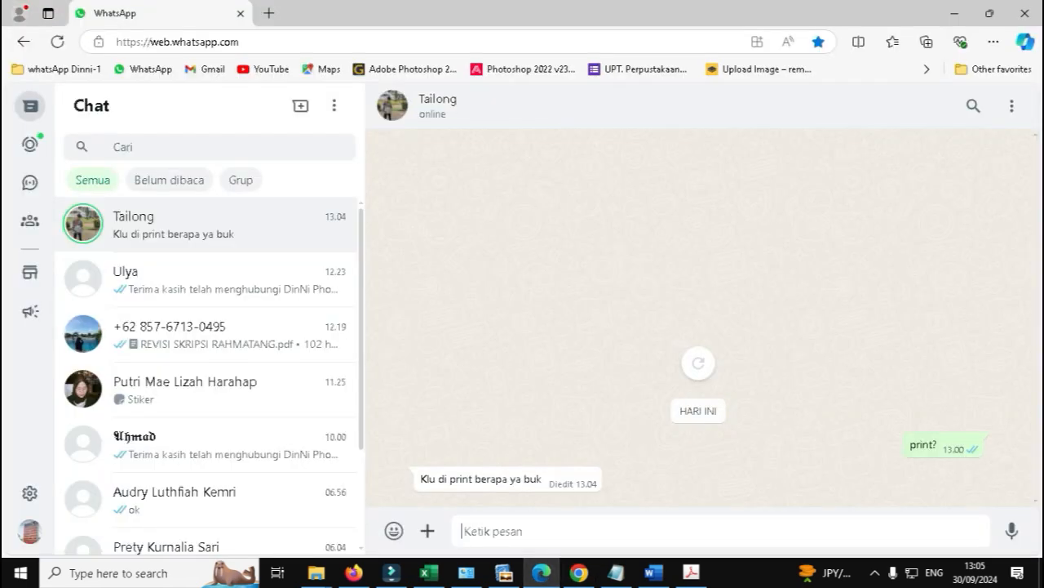
{"action": "type", "text": "7rb"}
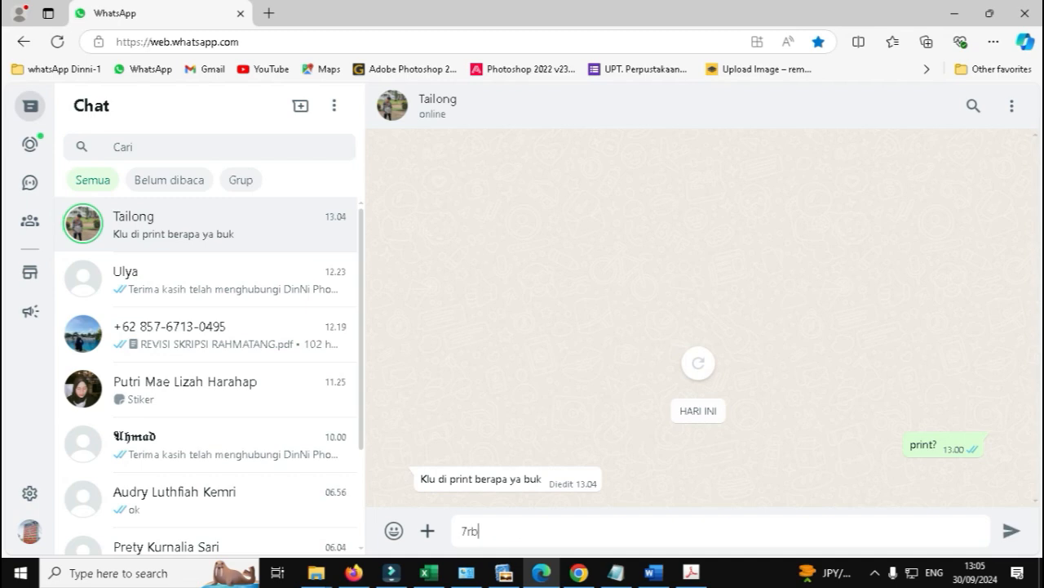
{"action": "key", "text": "Return"}
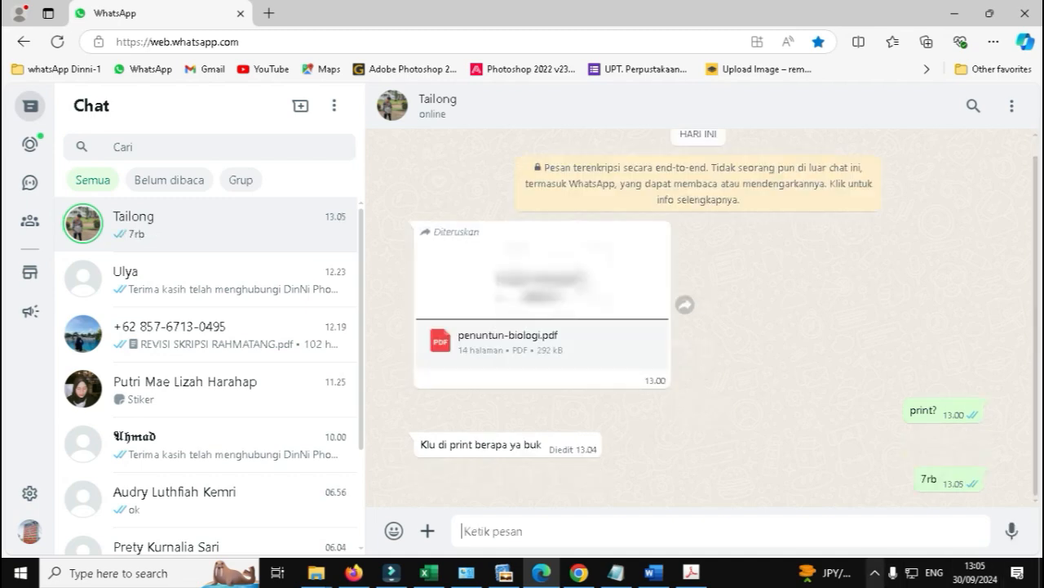
{"action": "left_click", "coordinate": [875, 572]}
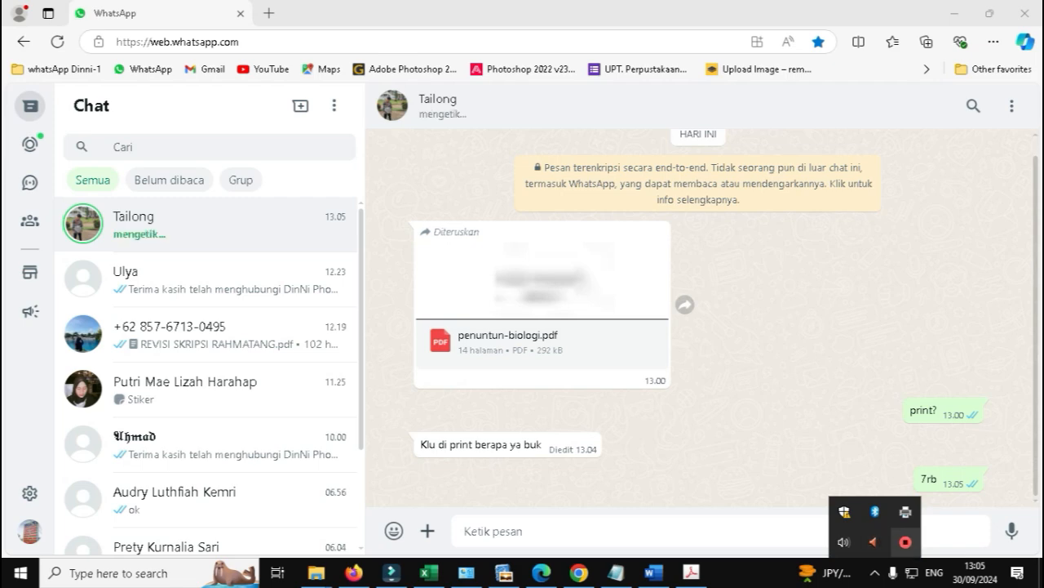
{"action": "right_click", "coordinate": [905, 541]}
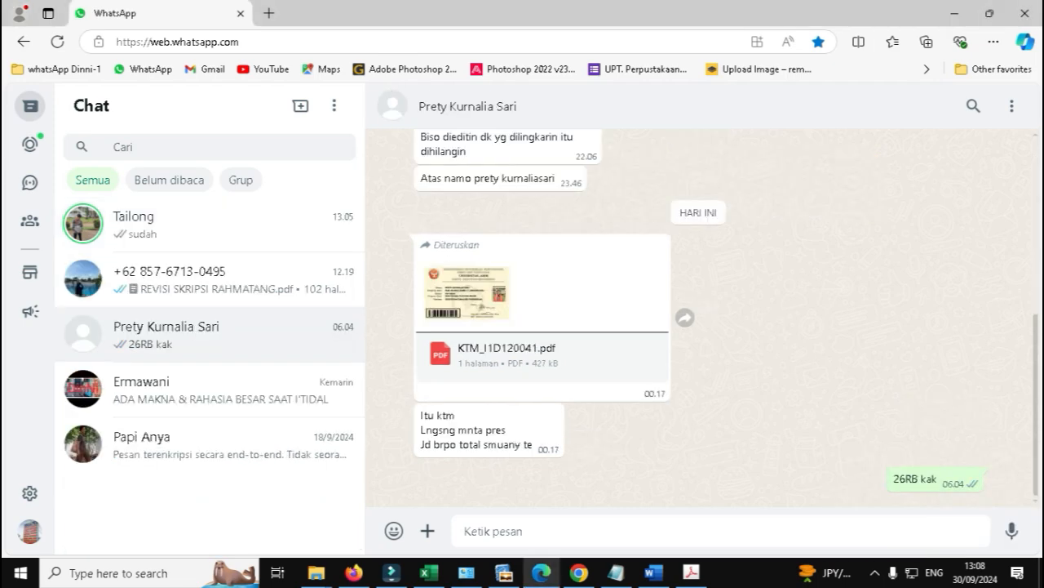
Return to the makalah in Word and review the indented end of section 2.2 and the spacing before subheading 2.3.
{"action": "left_click", "coordinate": [955, 13]}
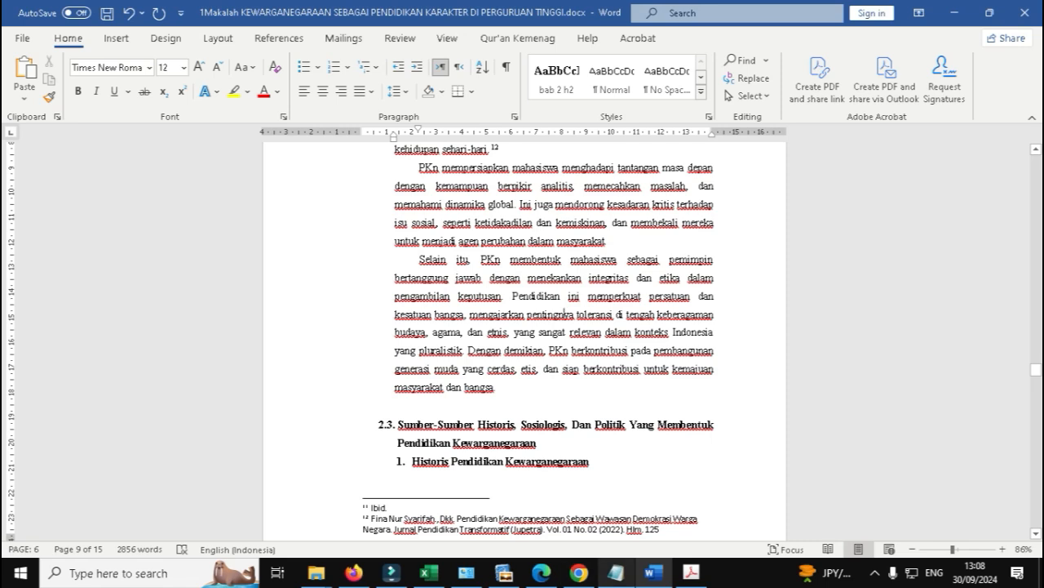
{"action": "mouse_move", "coordinate": [616, 571]}
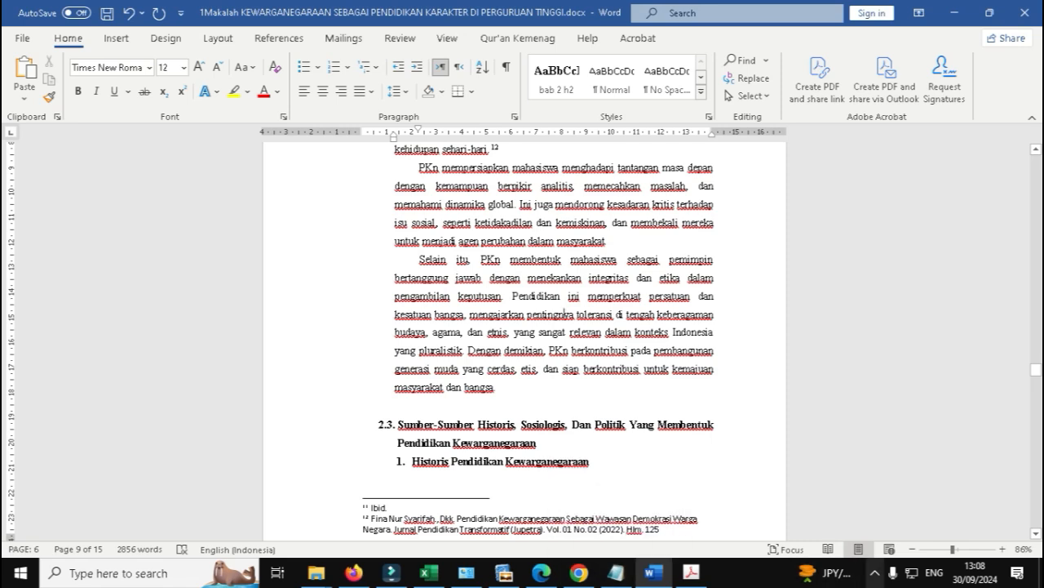
{"action": "left_click", "coordinate": [874, 571]}
{"action": "left_click", "coordinate": [565, 314]}
{"action": "scroll", "coordinate": [539, 343], "scroll_direction": "up", "scroll_amount": 2}
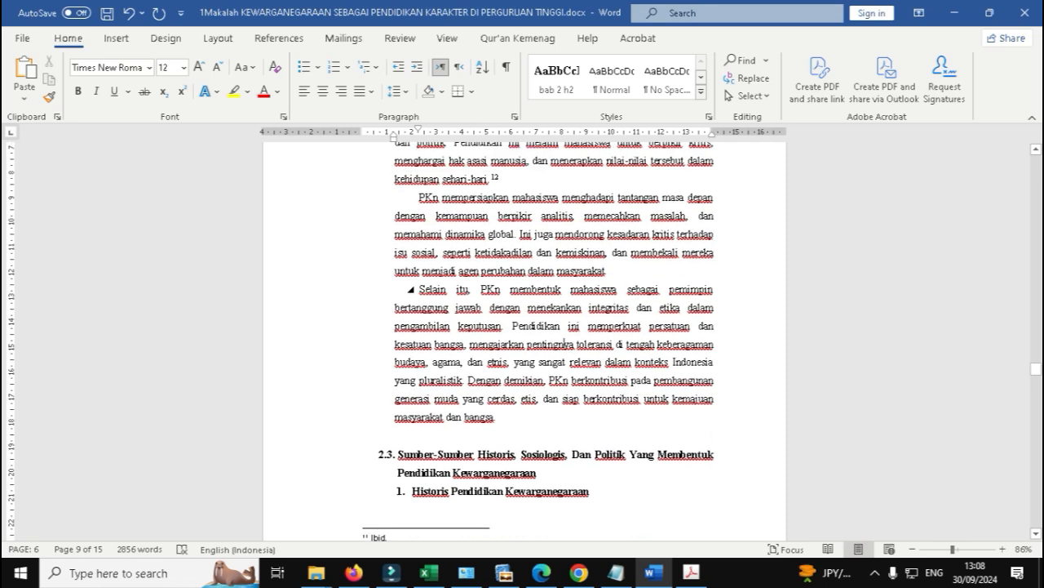
{"action": "scroll", "coordinate": [538, 343], "scroll_direction": "down", "scroll_amount": 2}
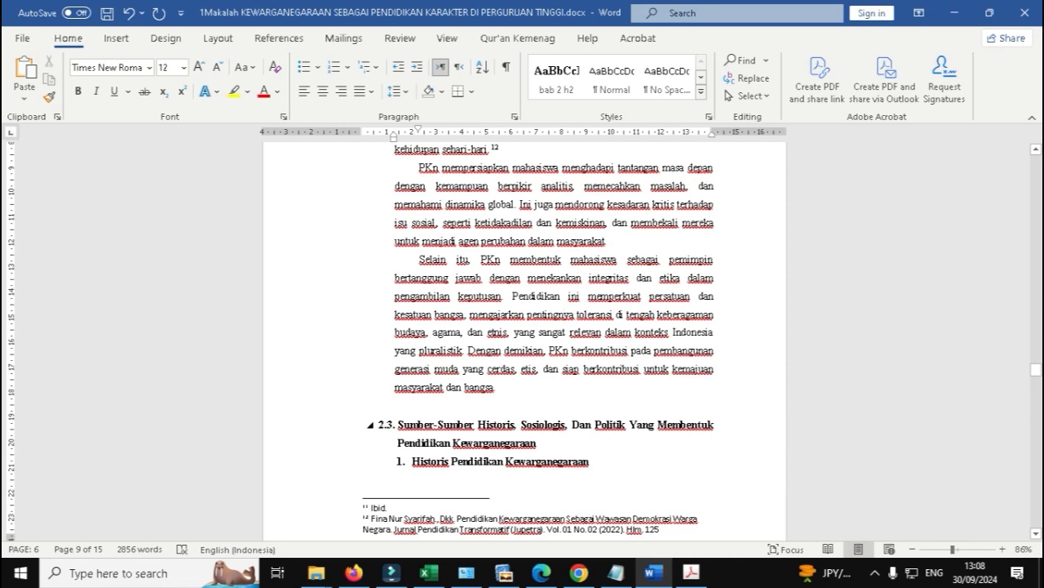
Insert a page break directly before subheading 2.3 "Sumber-Sumber Historis" so the section starts on a new page.
{"action": "scroll", "coordinate": [539, 343], "scroll_direction": "down", "scroll_amount": 1}
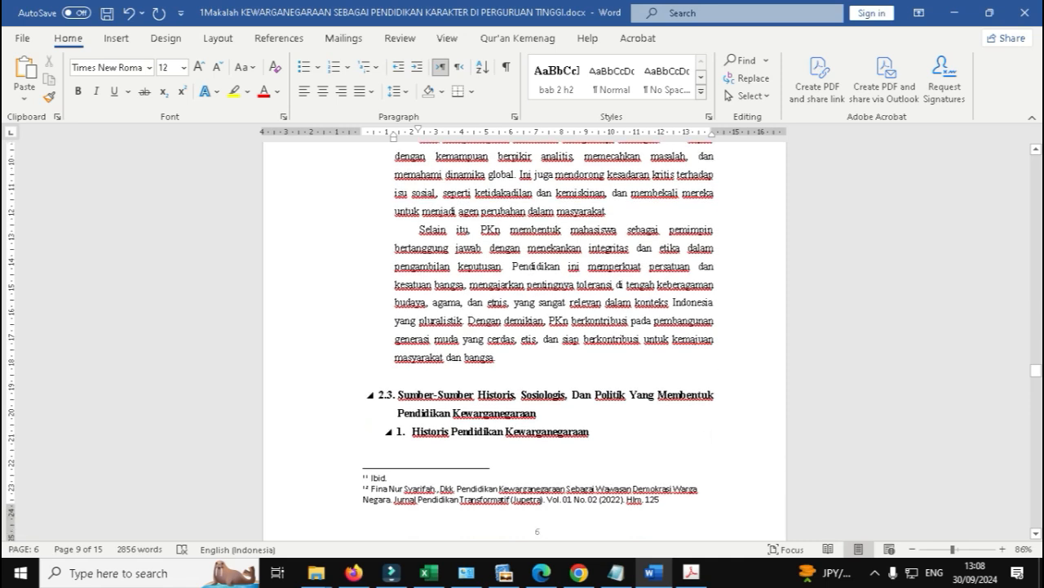
{"action": "left_click", "coordinate": [458, 395]}
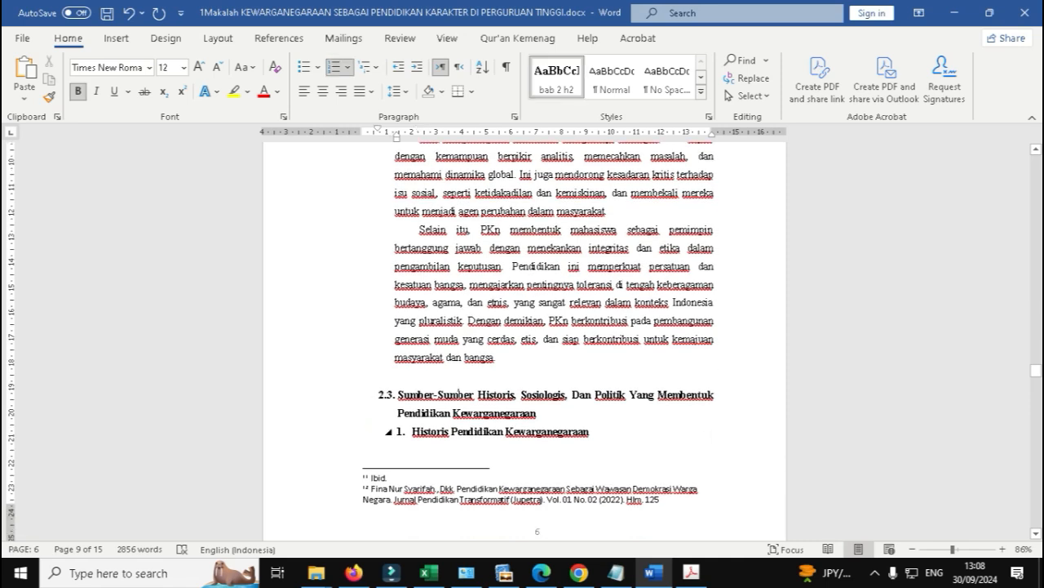
{"action": "left_click", "coordinate": [526, 431]}
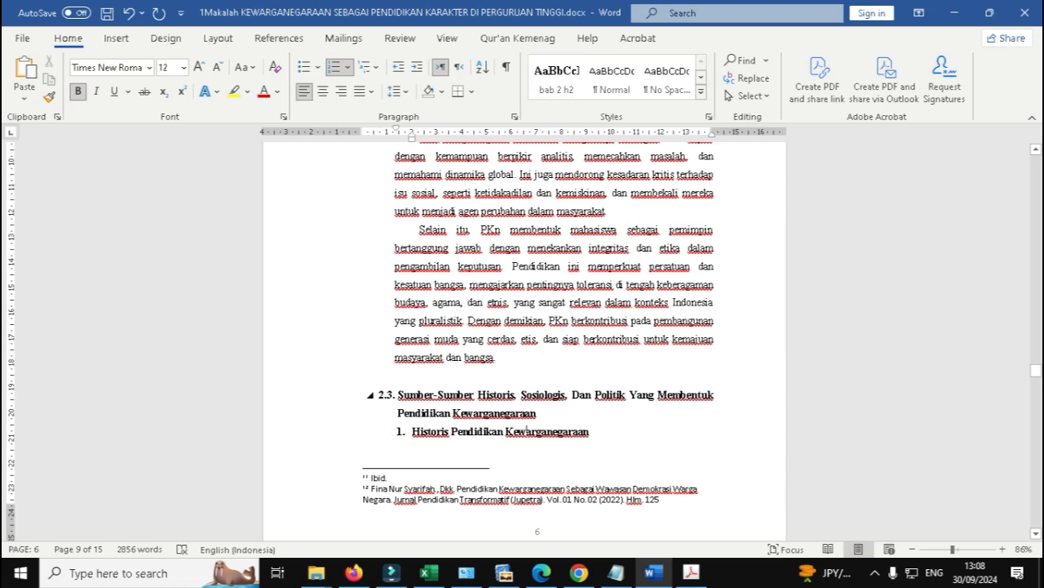
{"action": "left_click", "coordinate": [516, 413]}
{"action": "left_click", "coordinate": [504, 376]}
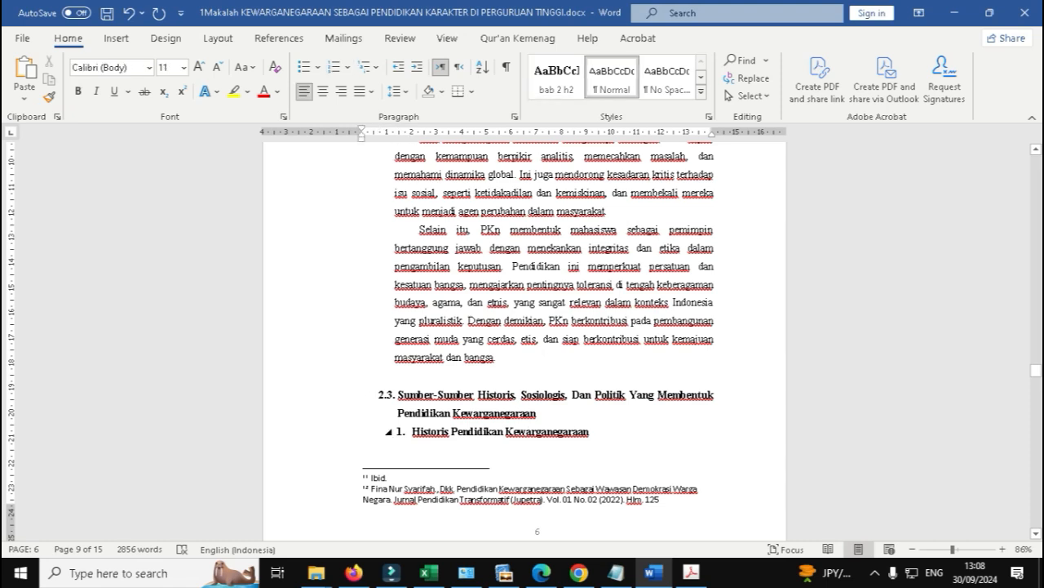
{"action": "left_click", "coordinate": [590, 431]}
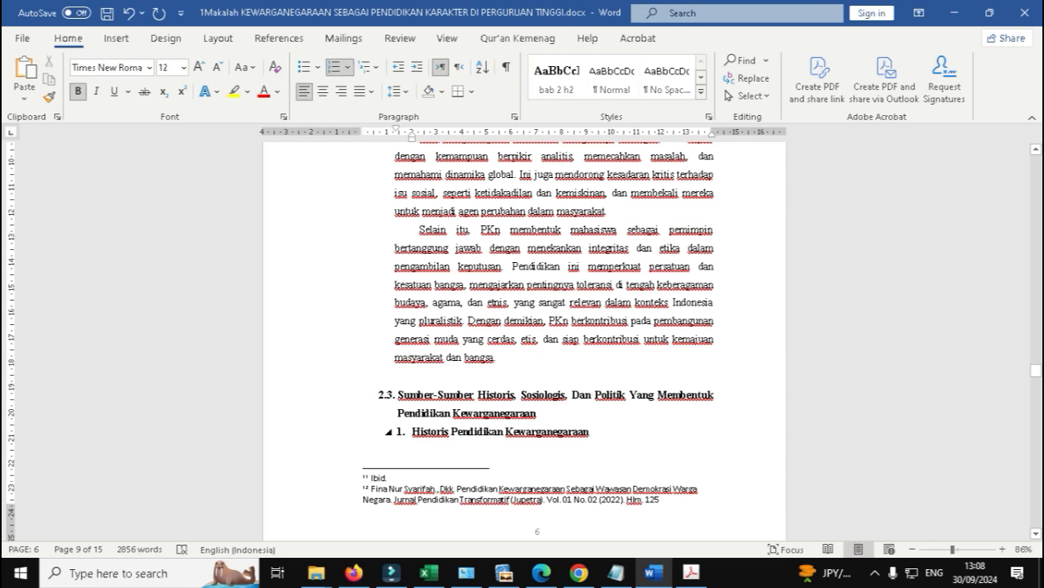
{"action": "left_click", "coordinate": [537, 413]}
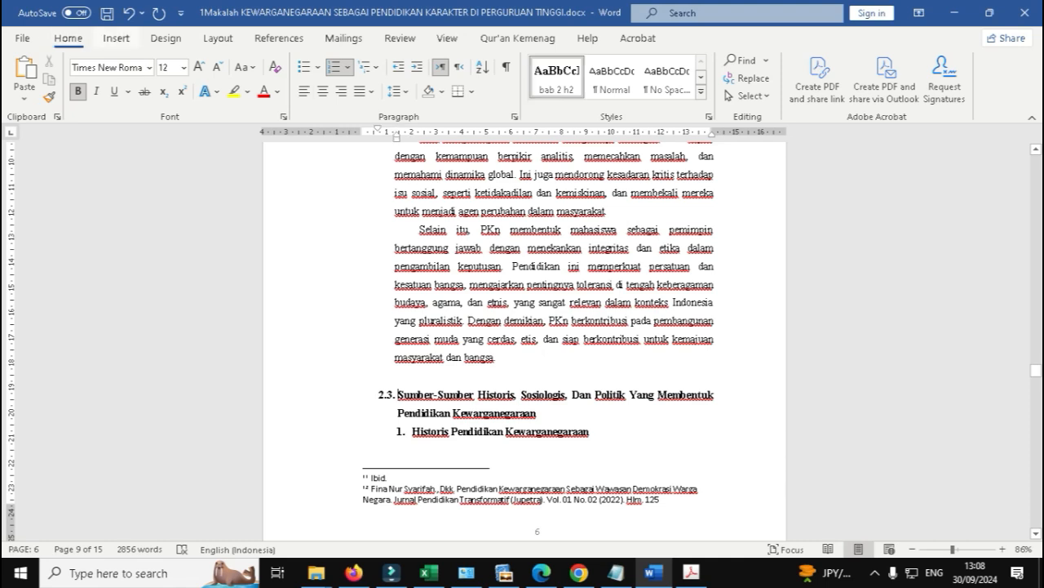
{"action": "left_click", "coordinate": [116, 37]}
{"action": "left_click", "coordinate": [41, 95]}
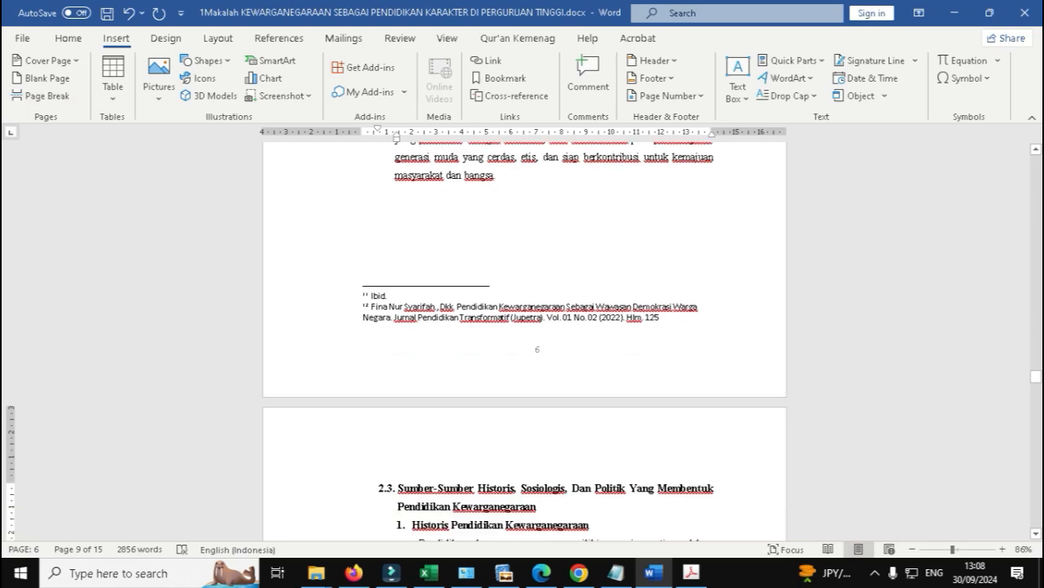
Insert a blank line between the end of the "Sosiologis Pendidikan Kewarganegaraan" paragraph and subheading 2.4.
{"action": "scroll", "coordinate": [525, 341], "scroll_direction": "down", "scroll_amount": 5}
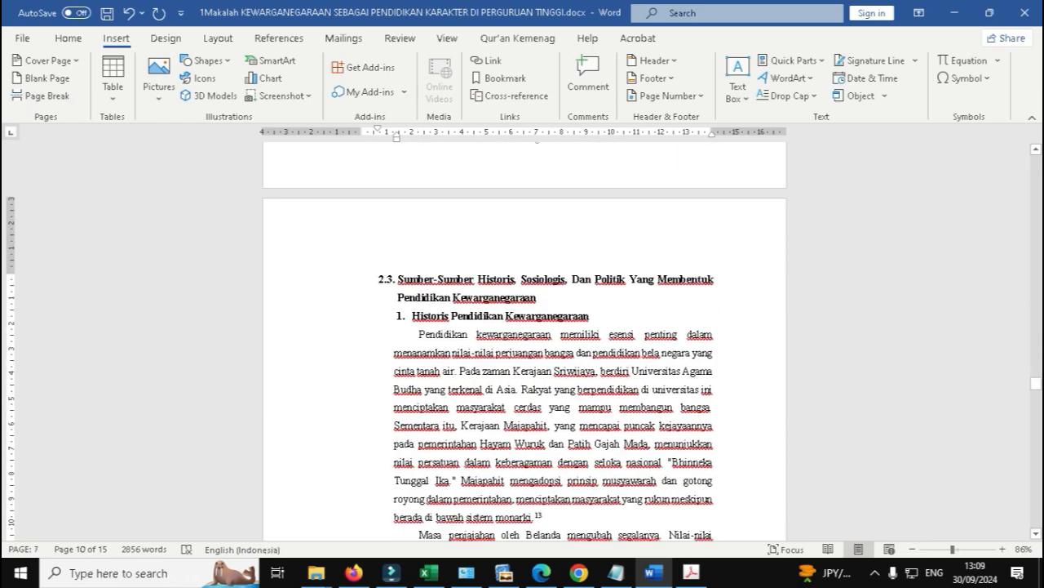
{"action": "left_click", "coordinate": [478, 333]}
{"action": "scroll", "coordinate": [479, 332], "scroll_direction": "down", "scroll_amount": 1}
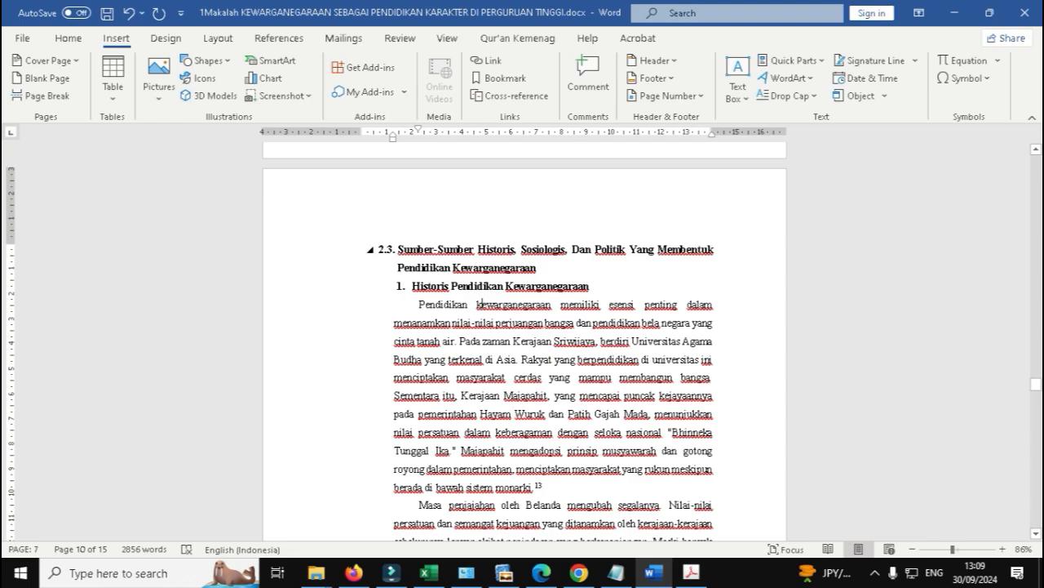
{"action": "scroll", "coordinate": [478, 333], "scroll_direction": "down", "scroll_amount": 10}
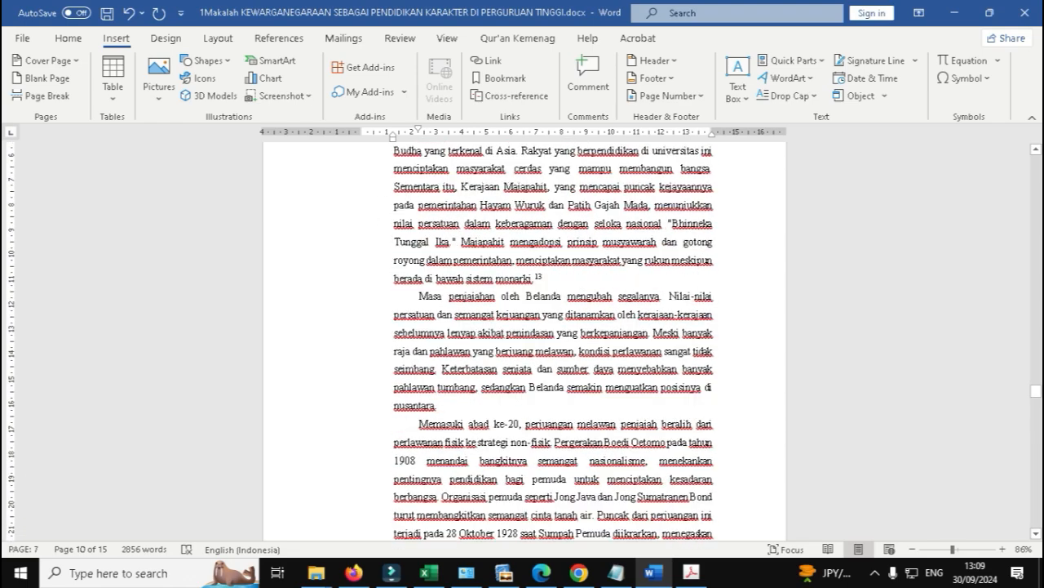
{"action": "scroll", "coordinate": [478, 333], "scroll_direction": "down", "scroll_amount": 13}
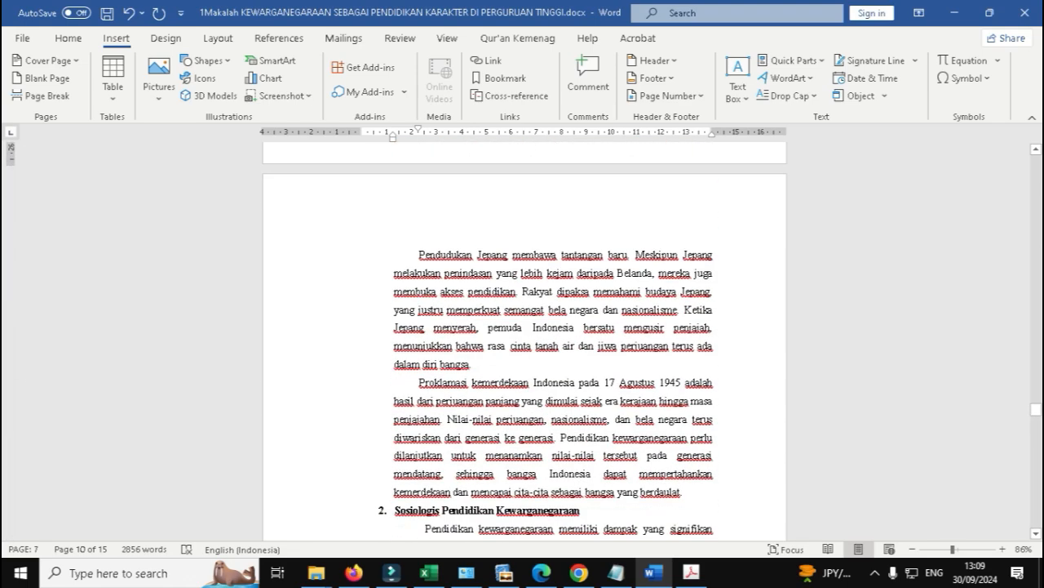
{"action": "scroll", "coordinate": [546, 341], "scroll_direction": "down", "scroll_amount": 5}
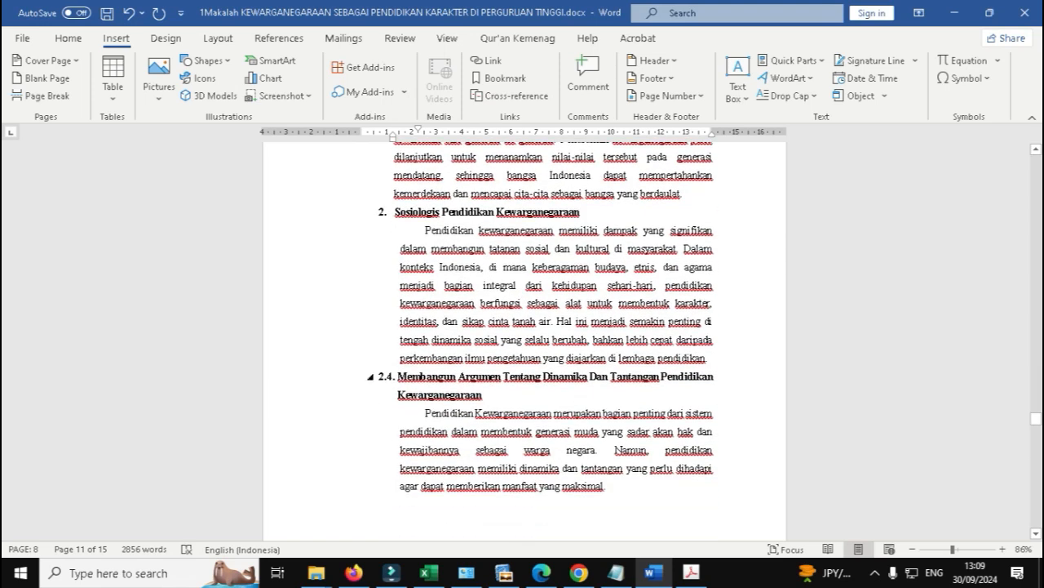
{"action": "left_click", "coordinate": [708, 321]}
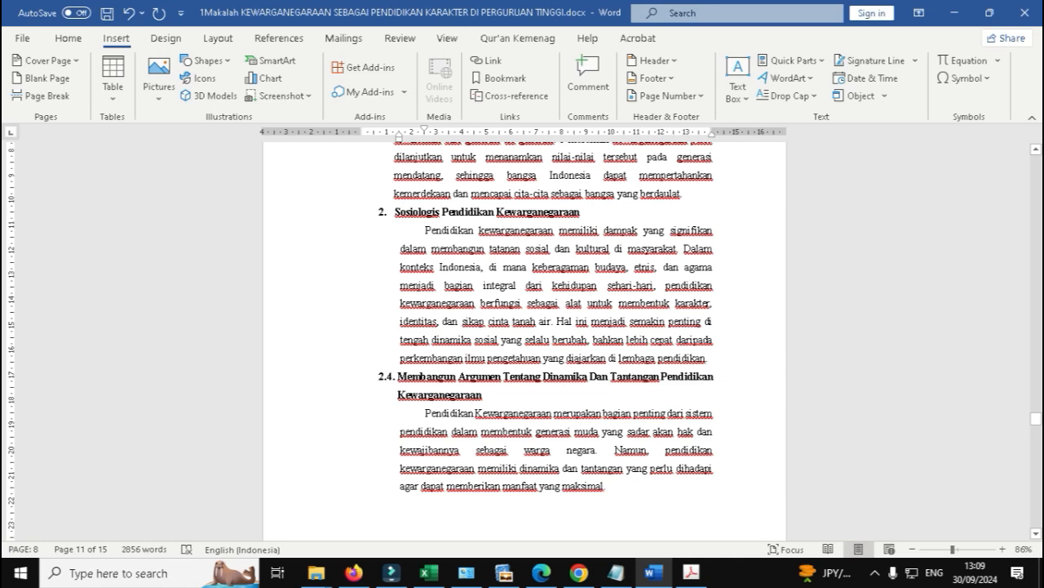
{"action": "key", "text": "Return"}
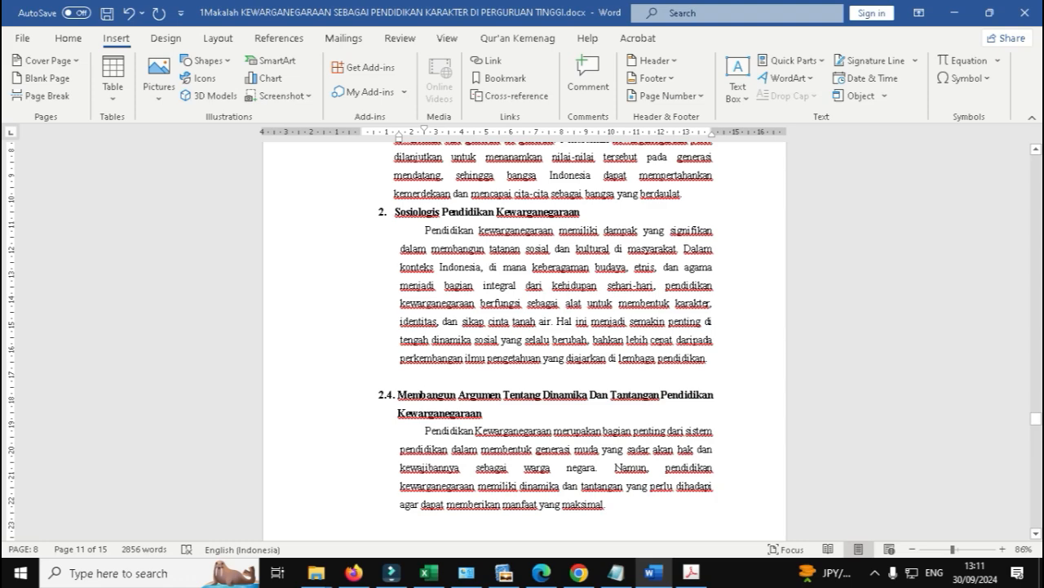
Delete all the empty paragraphs above the "BAB III" heading so the chapter title starts at the top of its page.
{"action": "scroll", "coordinate": [522, 326], "scroll_direction": "down", "scroll_amount": 2}
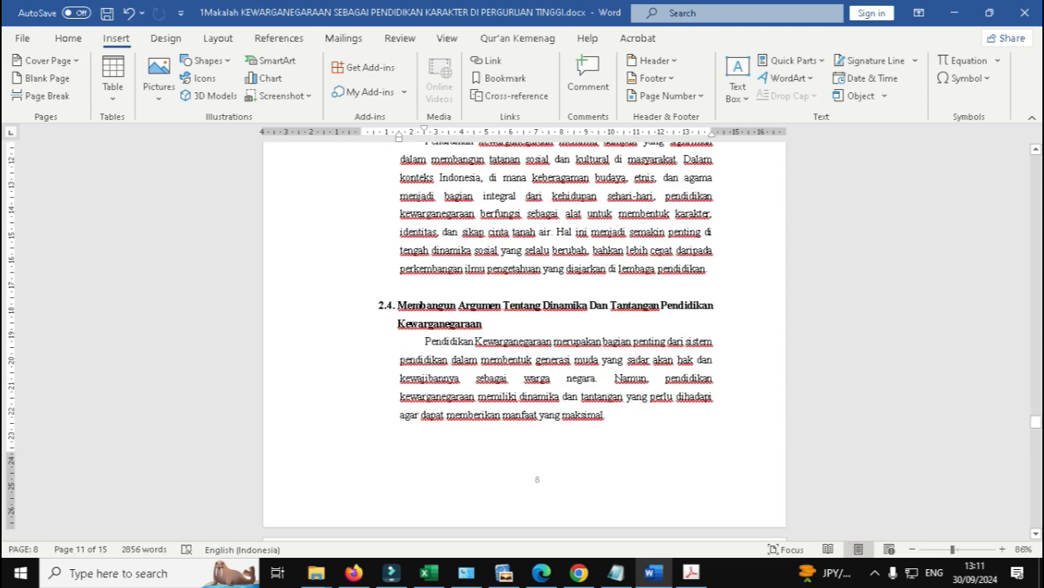
{"action": "scroll", "coordinate": [522, 339], "scroll_direction": "down", "scroll_amount": 1}
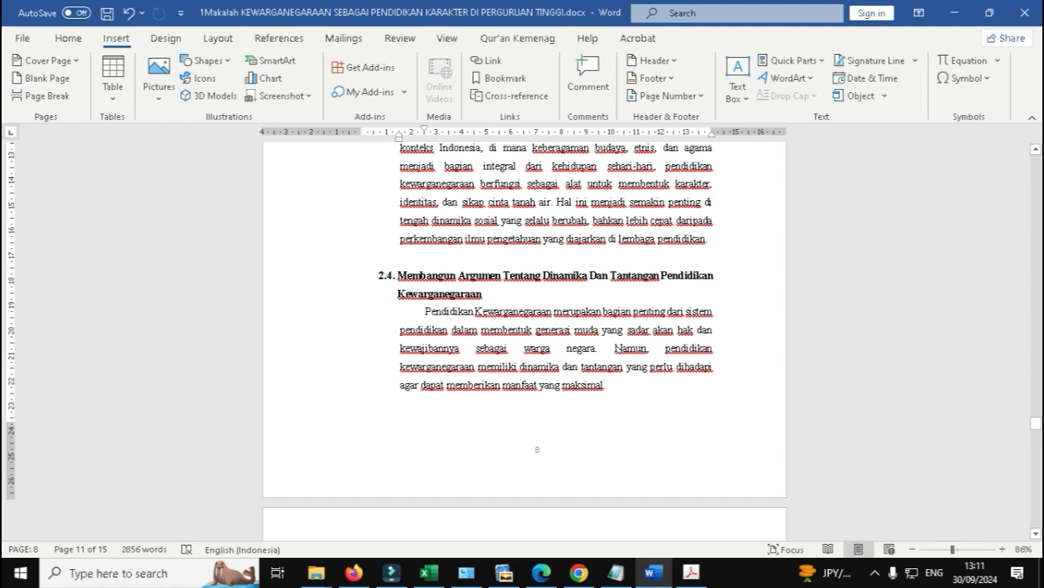
{"action": "scroll", "coordinate": [522, 339], "scroll_direction": "down", "scroll_amount": 9}
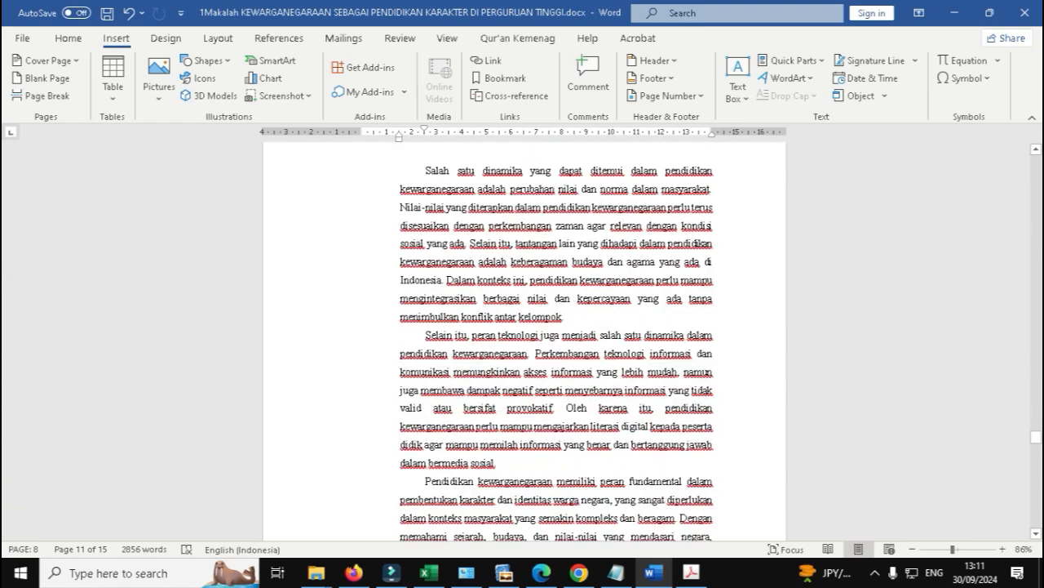
{"action": "scroll", "coordinate": [523, 339], "scroll_direction": "down", "scroll_amount": 10}
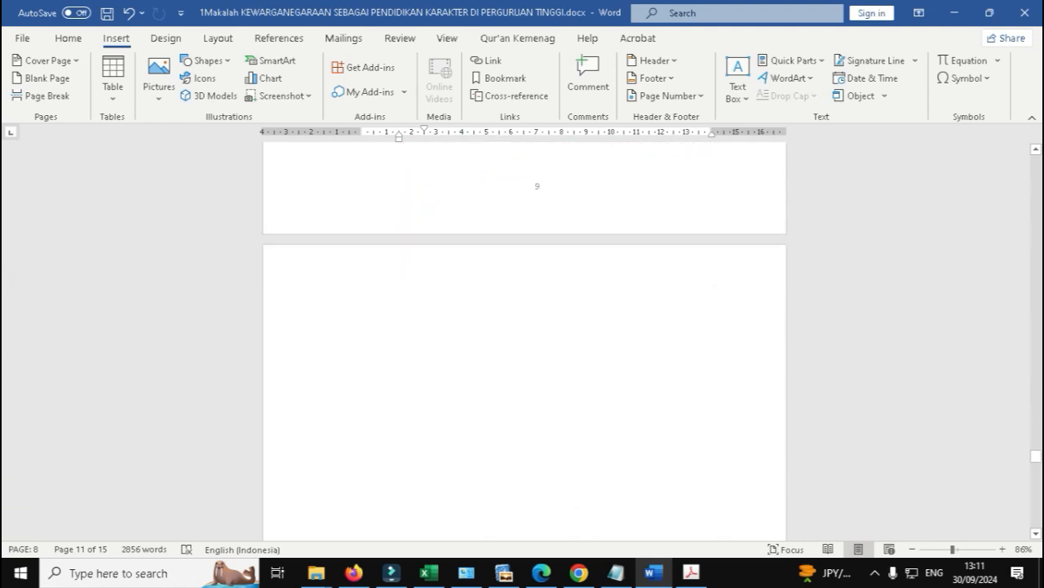
{"action": "left_click_drag", "start_coordinate": [584, 328], "coordinate": [592, 494]}
{"action": "scroll", "coordinate": [592, 495], "scroll_direction": "down", "scroll_amount": 3}
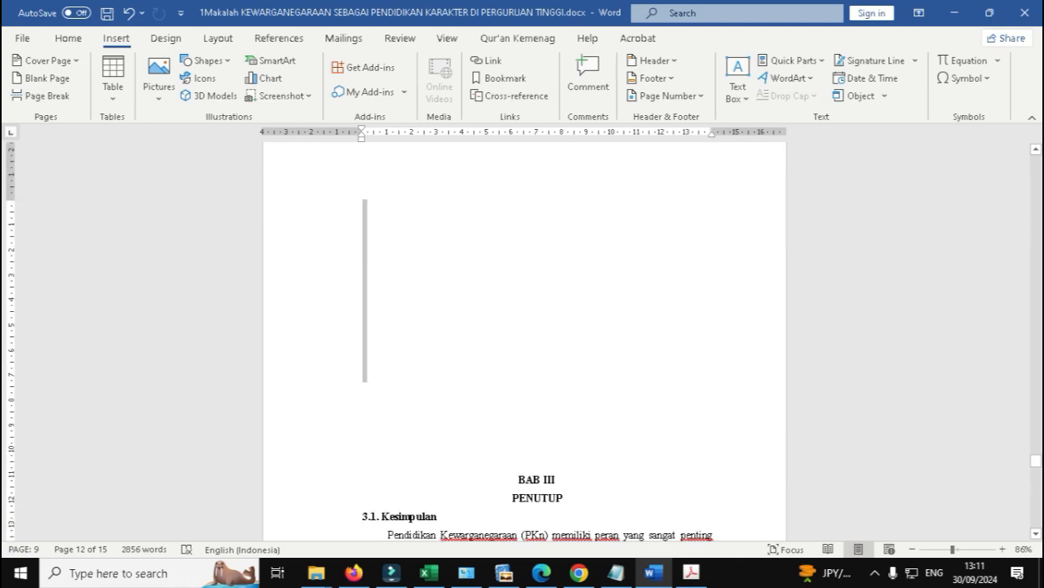
{"action": "left_click", "coordinate": [552, 448], "text": "shift"}
{"action": "key", "text": "Delete"}
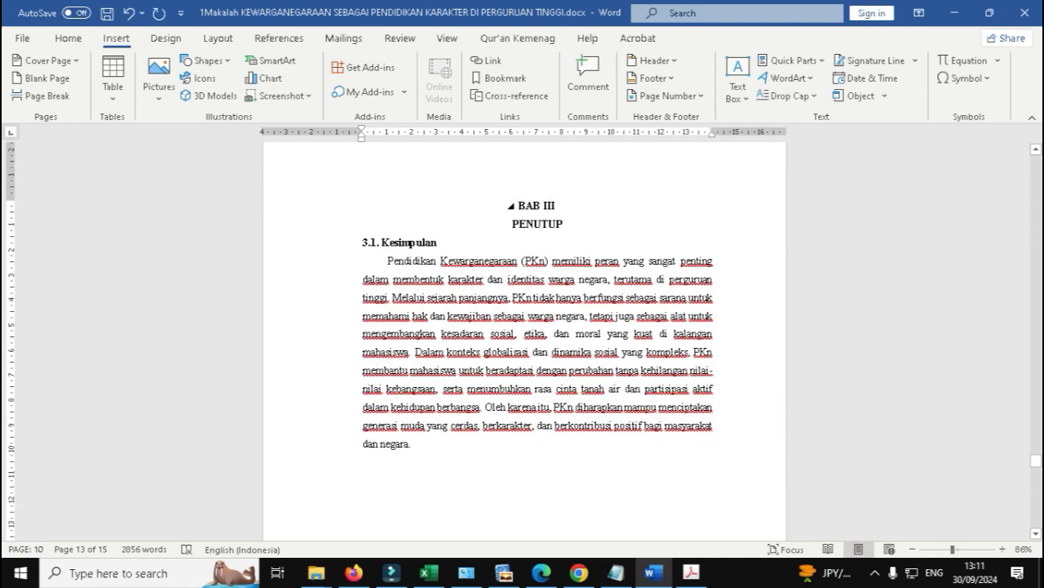
Add a blank line between "PENUTUP" and subheading 3.1, and increase the left indent of the Kesimpulan paragraph by one level.
{"action": "left_click", "coordinate": [566, 223]}
{"action": "key", "text": "Return"}
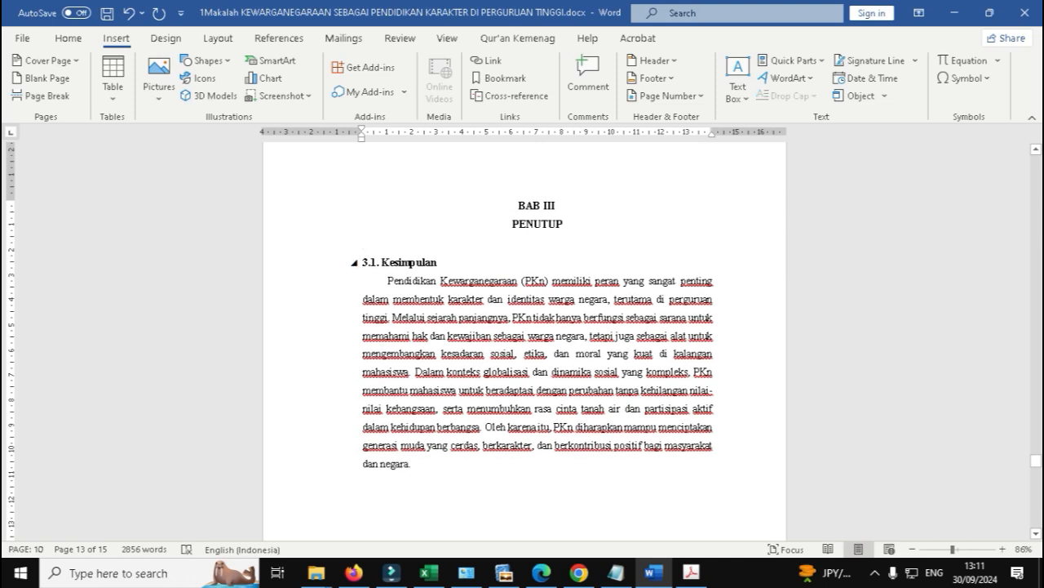
{"action": "left_click", "coordinate": [388, 281]}
{"action": "left_click", "coordinate": [62, 38]}
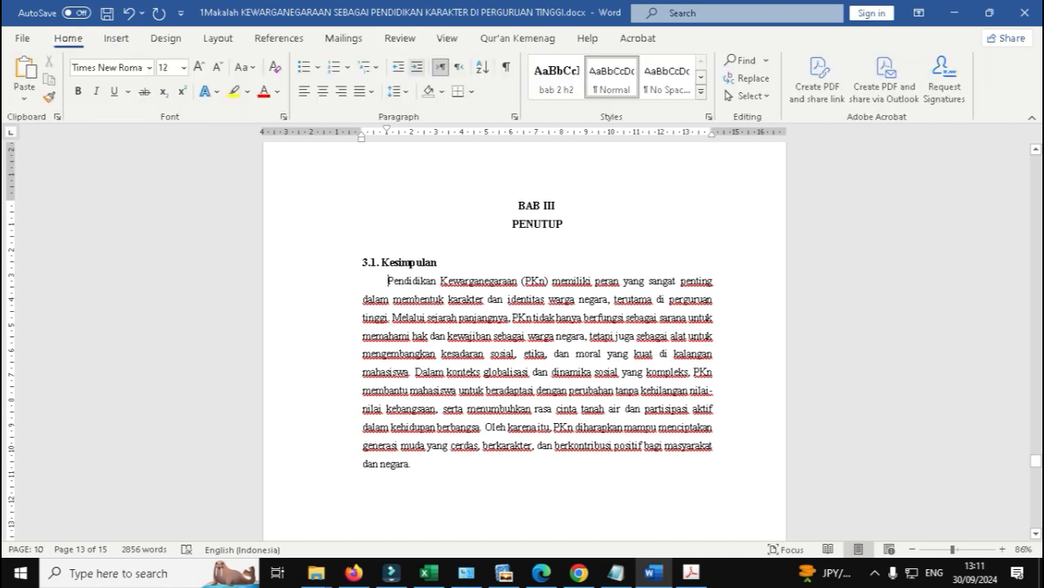
{"action": "left_click", "coordinate": [416, 66]}
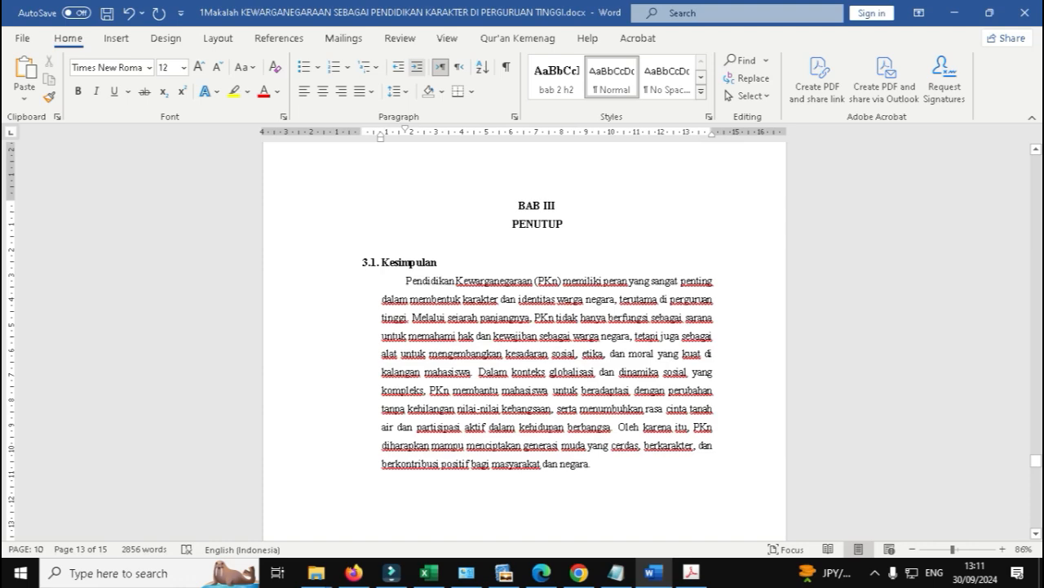
Insert a blank line between the "DAFTAR PUSTAKA" heading and the first bibliography entry.
{"action": "scroll", "coordinate": [554, 276], "scroll_direction": "down", "scroll_amount": 2}
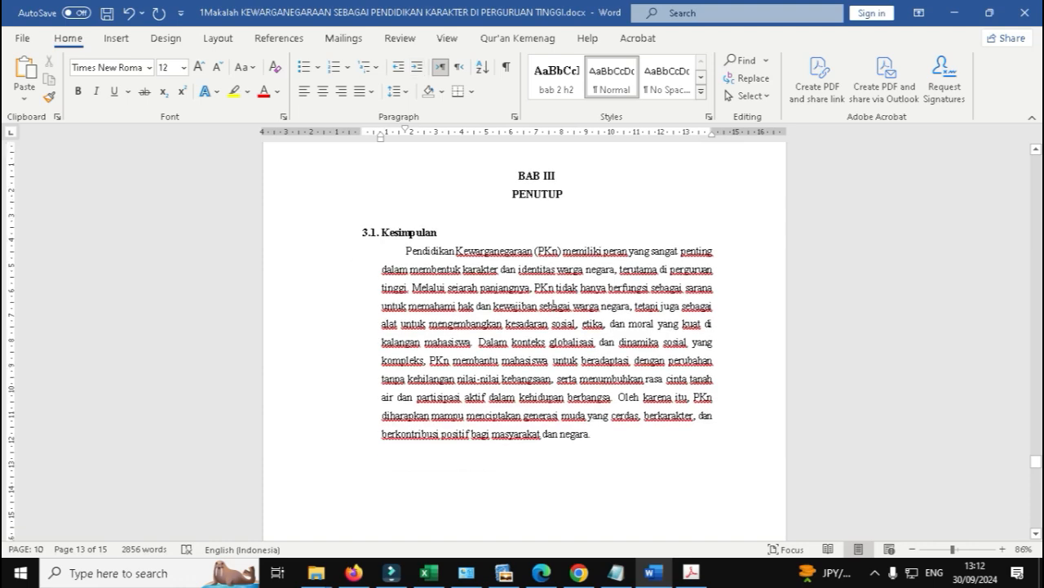
{"action": "scroll", "coordinate": [556, 360], "scroll_direction": "down", "scroll_amount": 12}
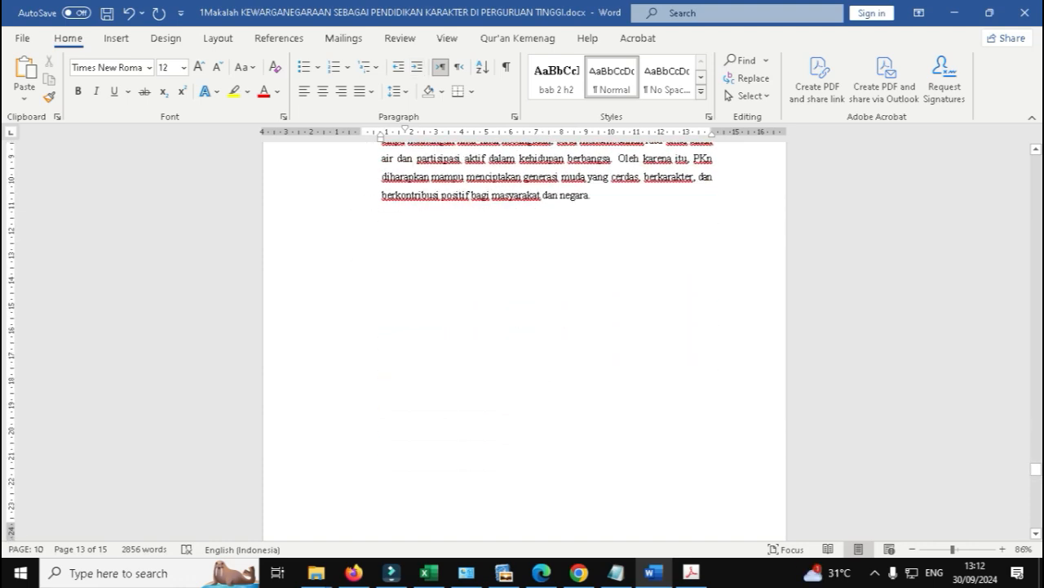
{"action": "left_click", "coordinate": [557, 360]}
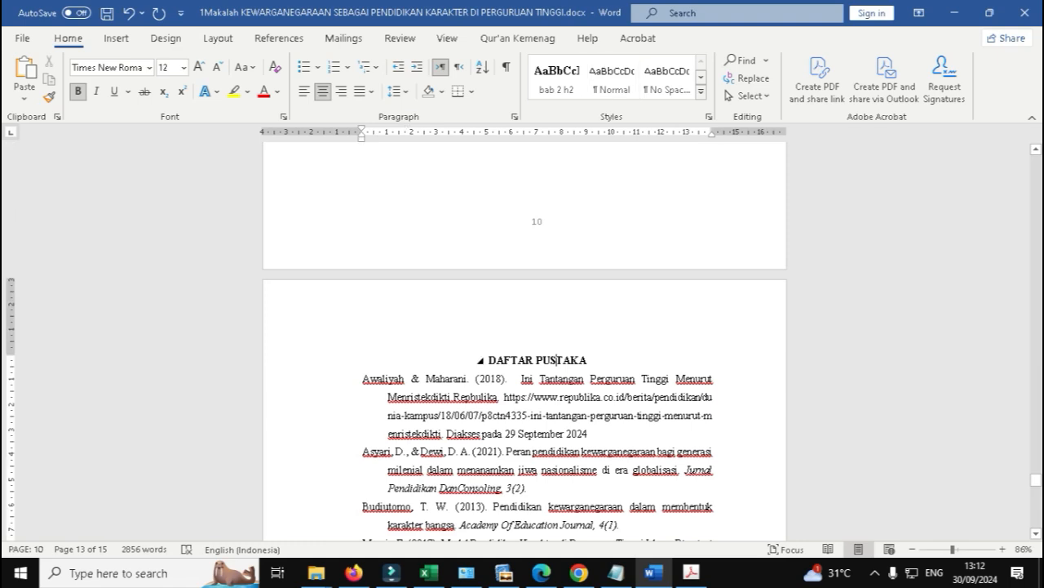
{"action": "key", "text": "End"}
{"action": "key", "text": "Return"}
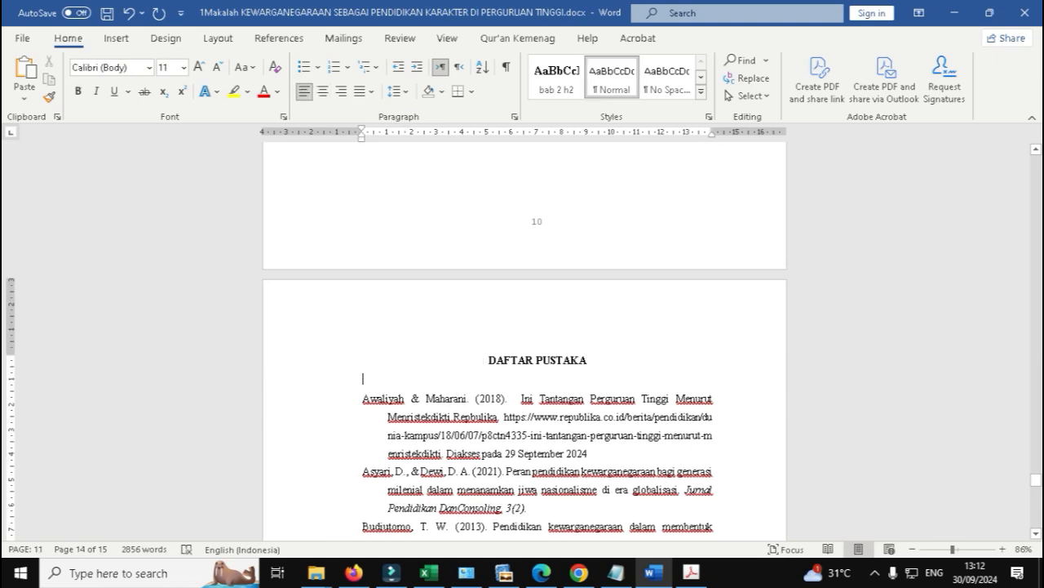
Check the bibliography through to the document's last page, and return to the start to review the cover page layout.
{"action": "scroll", "coordinate": [525, 343], "scroll_direction": "down", "scroll_amount": 6}
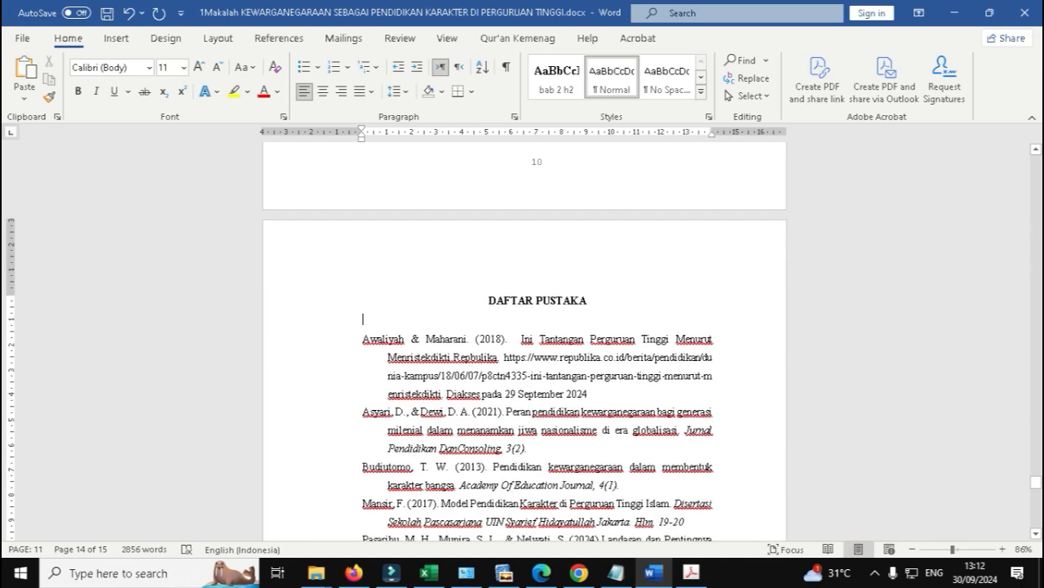
{"action": "scroll", "coordinate": [525, 343], "scroll_direction": "down", "scroll_amount": 15}
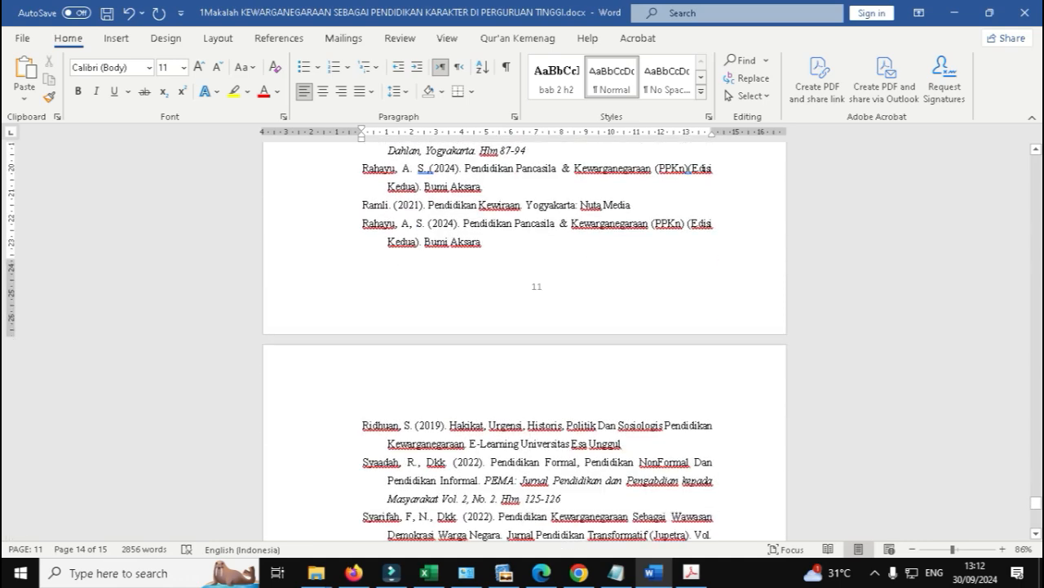
{"action": "scroll", "coordinate": [524, 343], "scroll_direction": "down", "scroll_amount": 1}
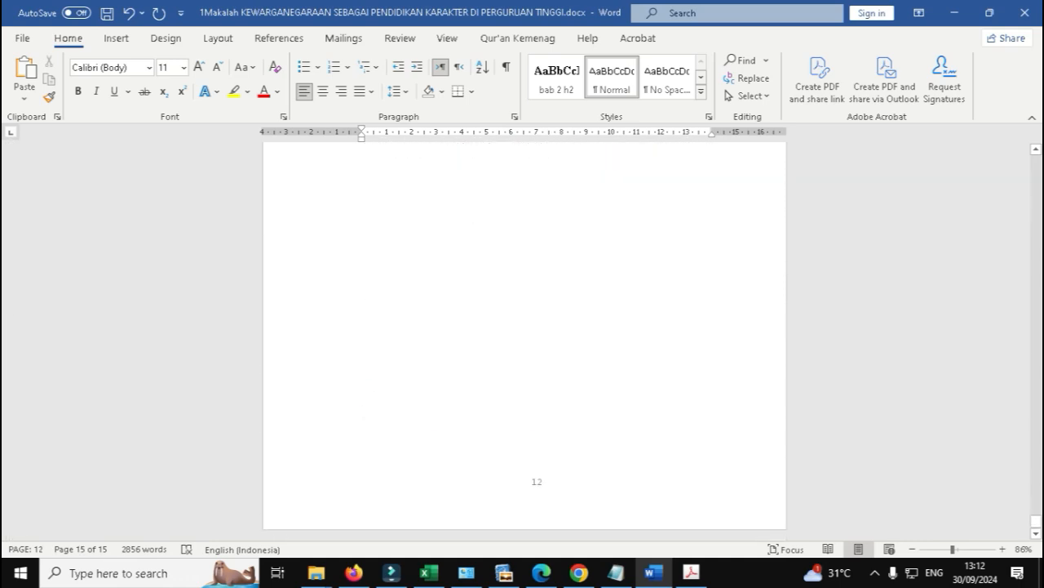
{"action": "scroll", "coordinate": [525, 342], "scroll_direction": "up", "scroll_amount": 18}
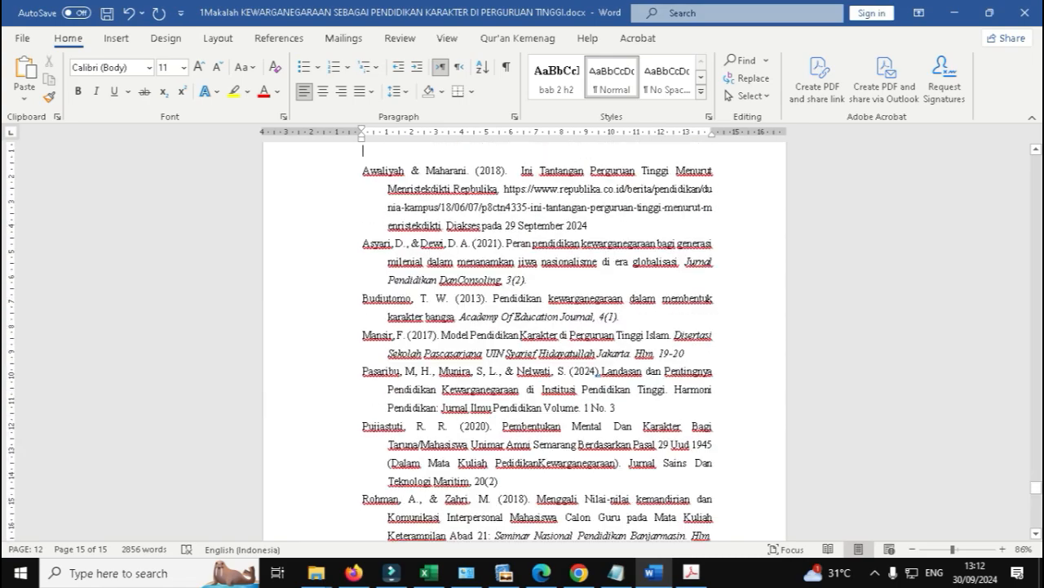
{"action": "scroll", "coordinate": [525, 343], "scroll_direction": "up", "scroll_amount": 10}
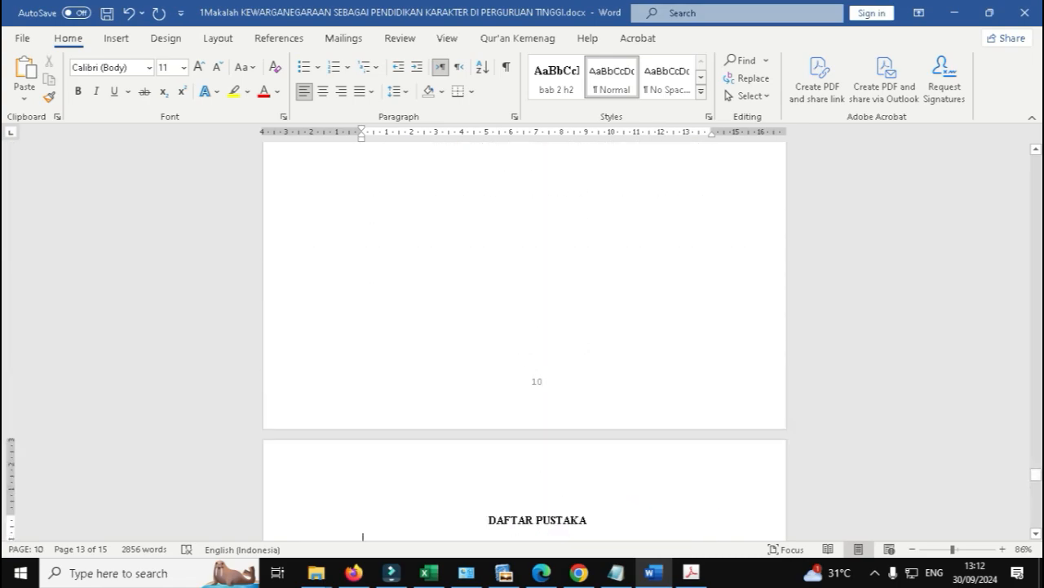
{"action": "left_click_drag", "start_coordinate": [1036, 473], "coordinate": [1035, 157]}
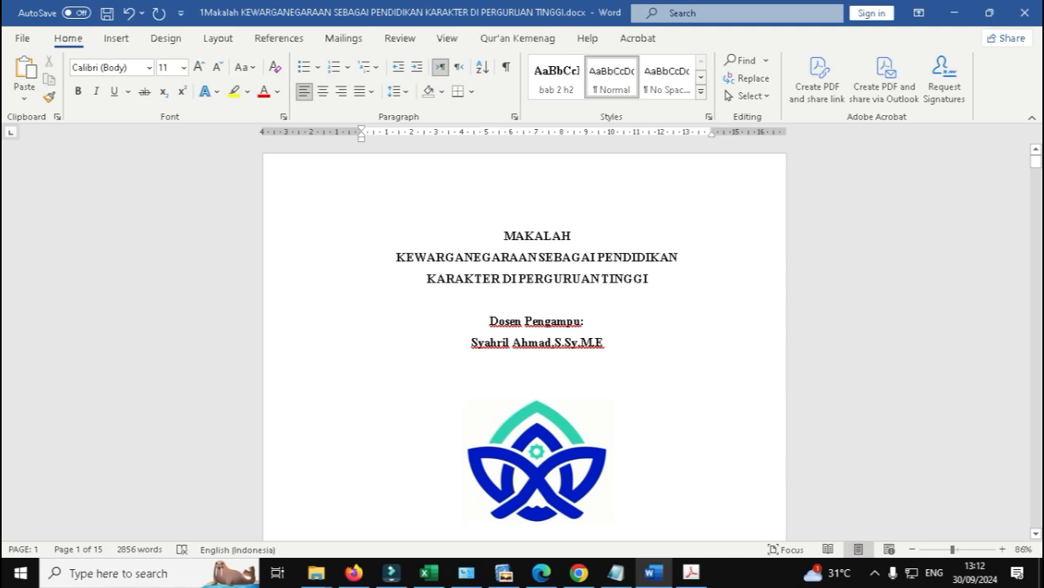
{"action": "left_click", "coordinate": [504, 236]}
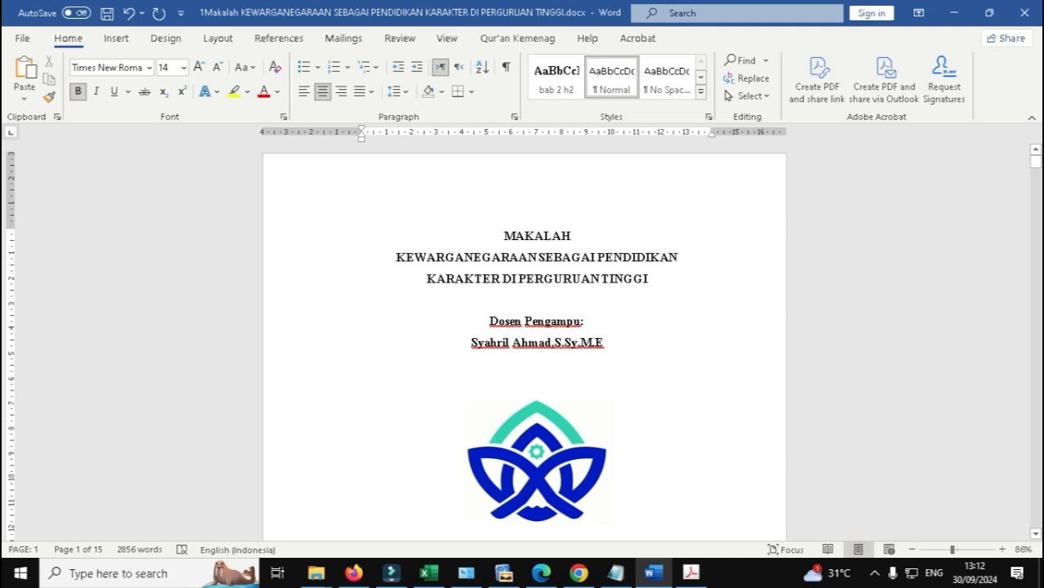
{"action": "scroll", "coordinate": [524, 342], "scroll_direction": "down", "scroll_amount": 5}
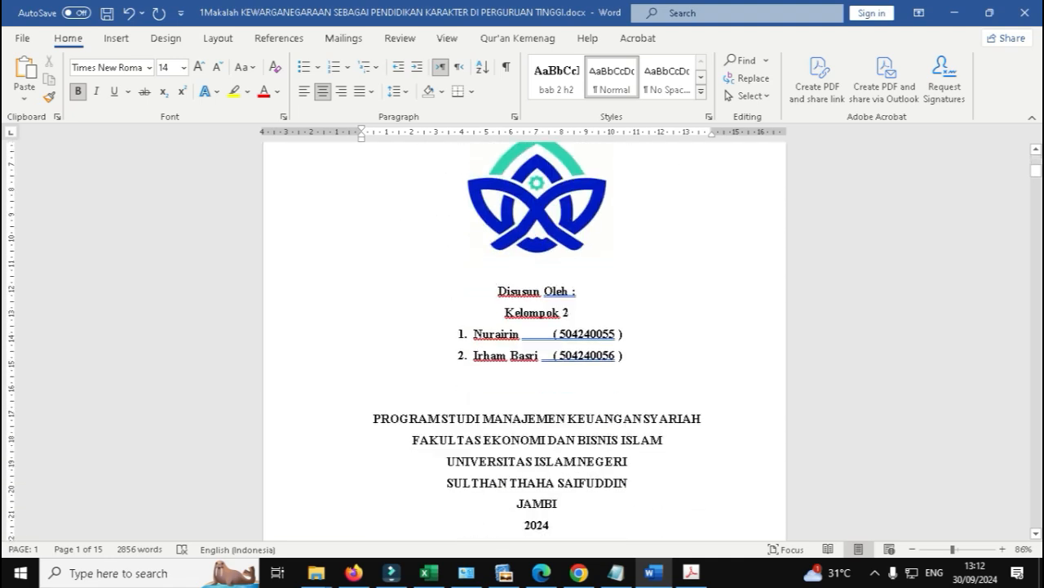
{"action": "scroll", "coordinate": [524, 343], "scroll_direction": "up", "scroll_amount": 5}
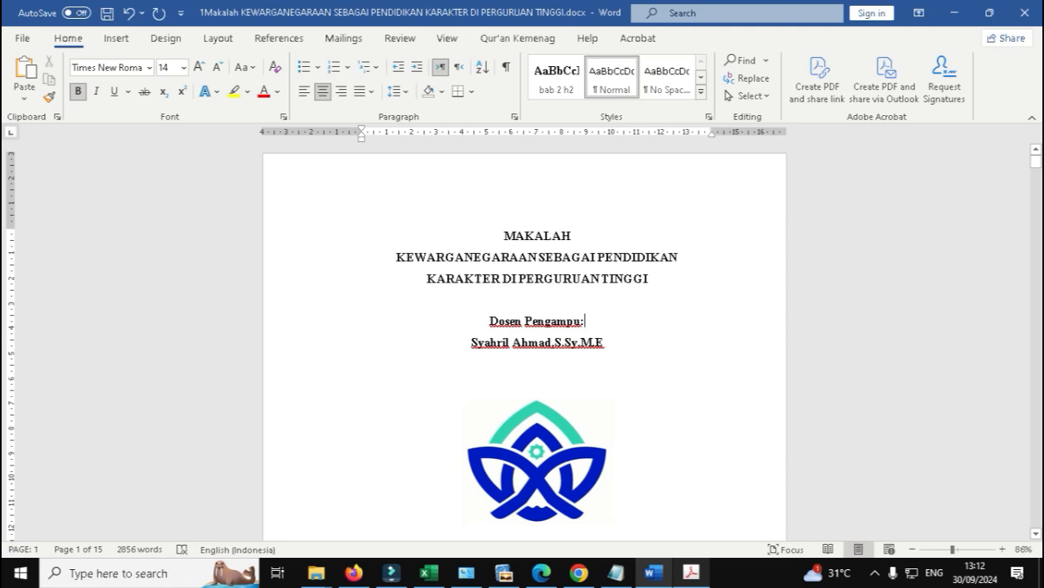
Switch to the penuntun-biologi.pdf document in Adobe Acrobat Pro.
{"action": "mouse_move", "coordinate": [691, 572]}
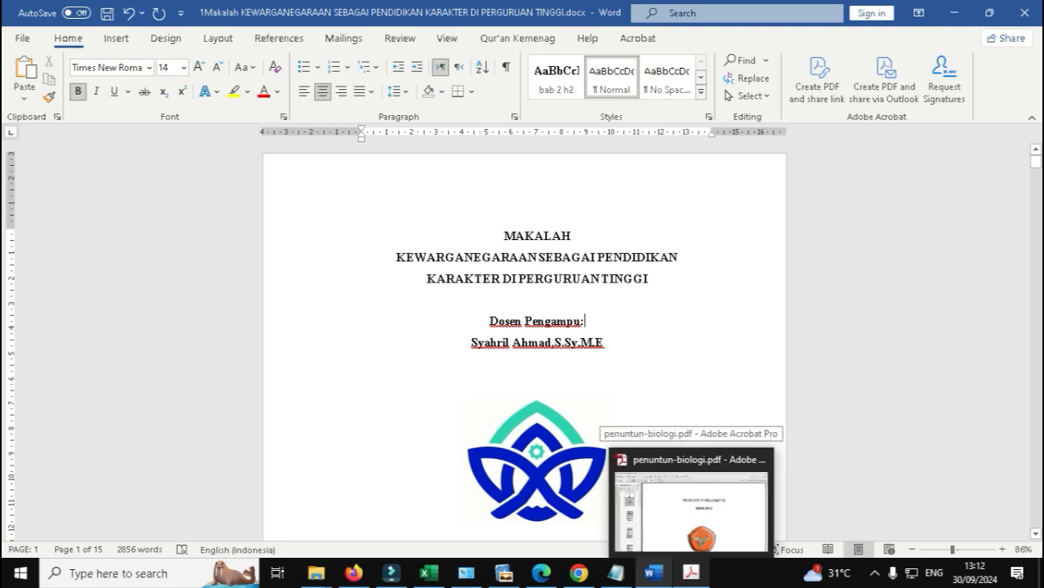